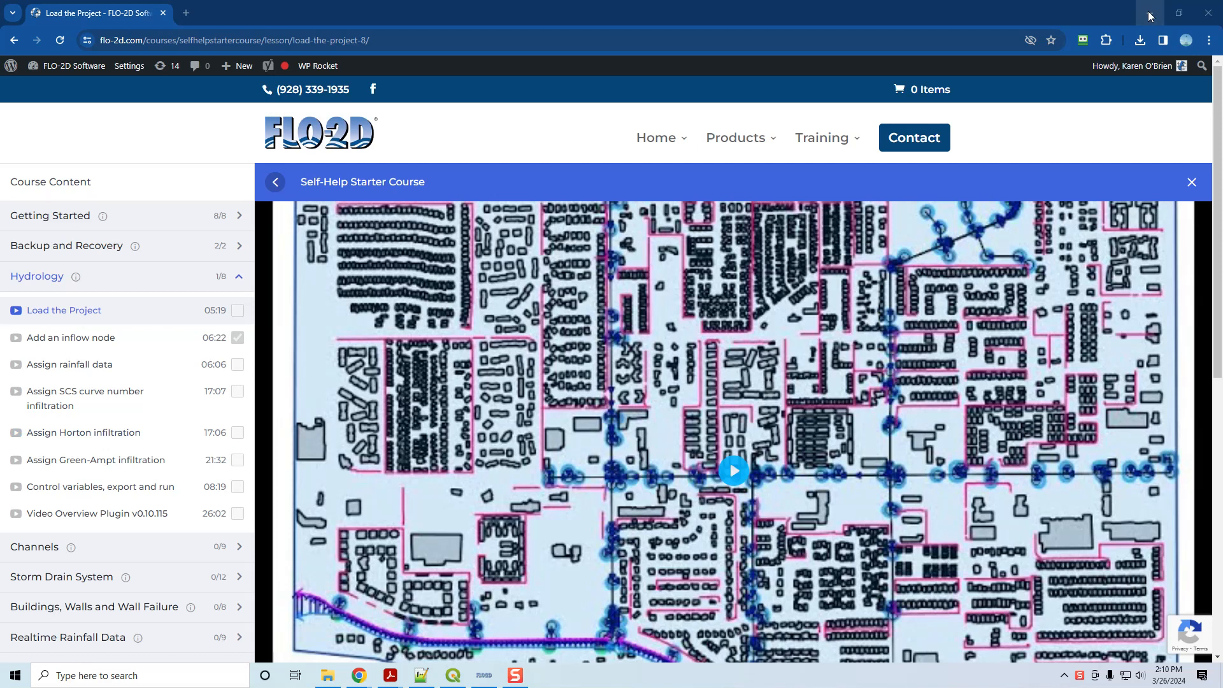
# Switch to QGIS, add Infiltration Horton SCS.shp from the QGIS Lesson 1 Hydrology folder, and place the layer in the External Layers group.
pyautogui.click(1150, 16)
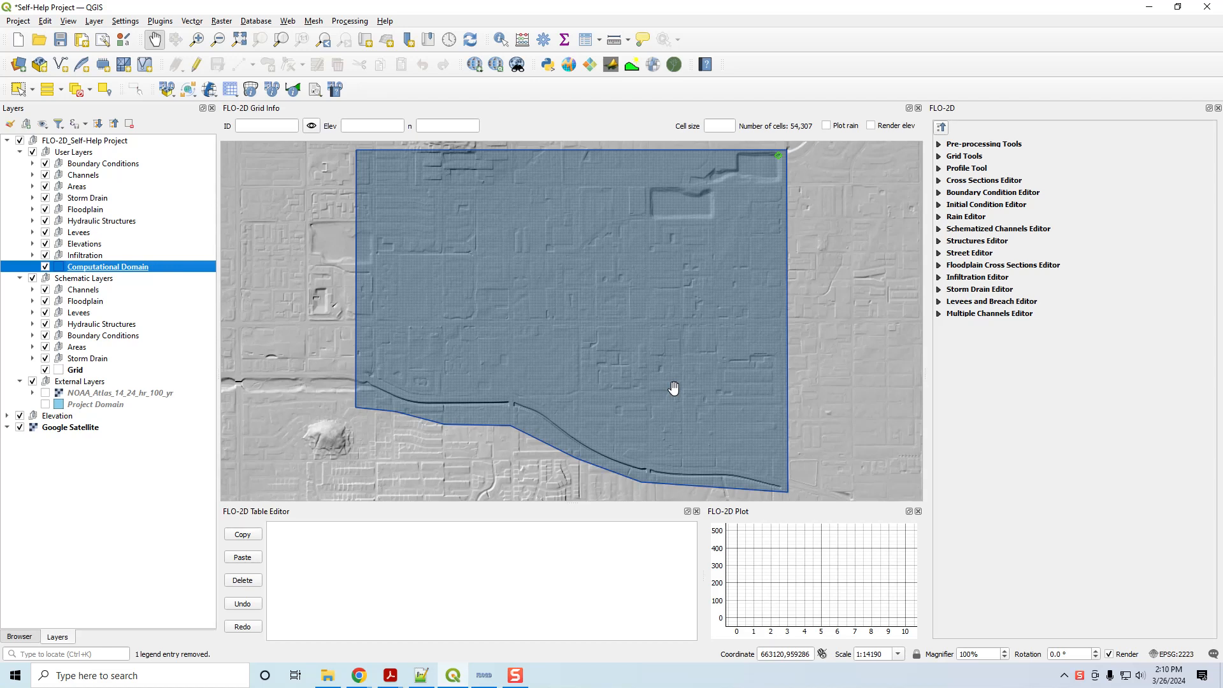
pyautogui.click(330, 676)
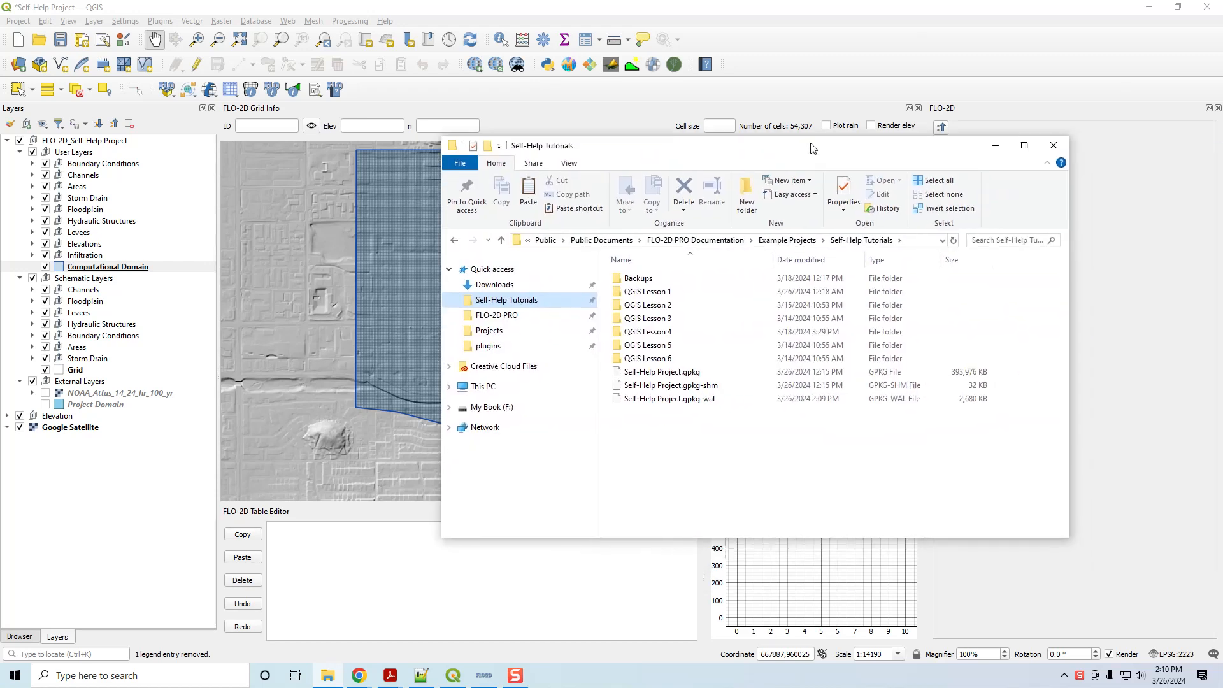
pyautogui.doubleClick(730, 243)
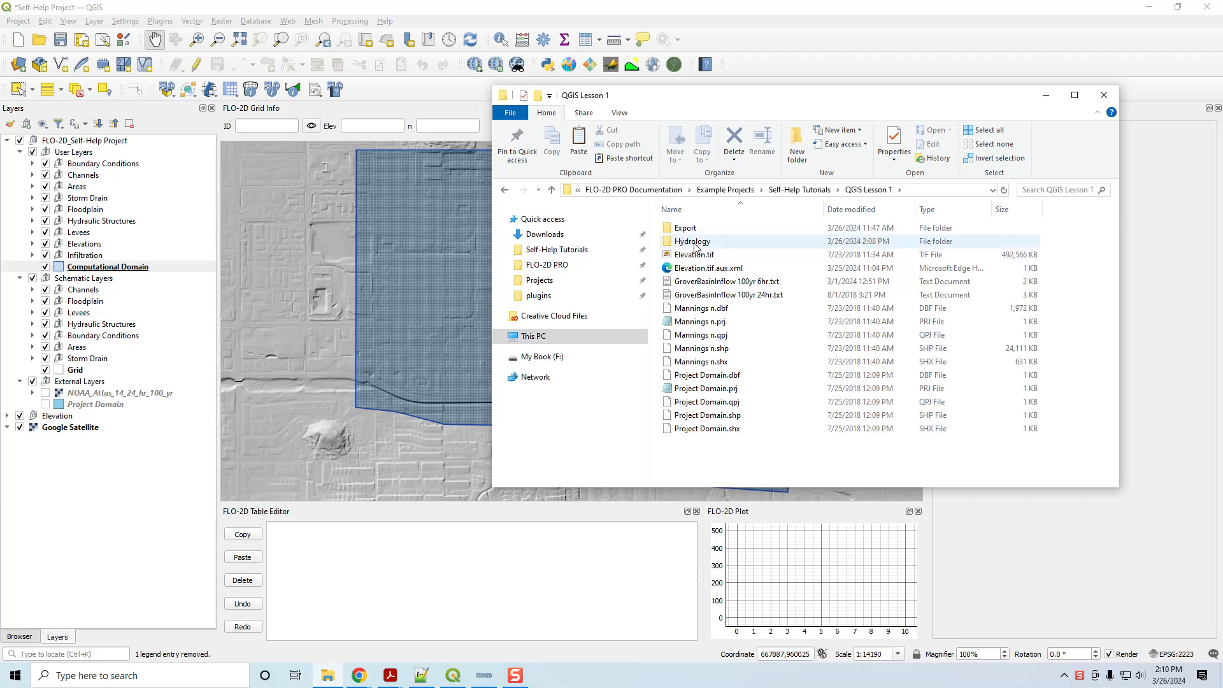
pyautogui.doubleClick(695, 244)
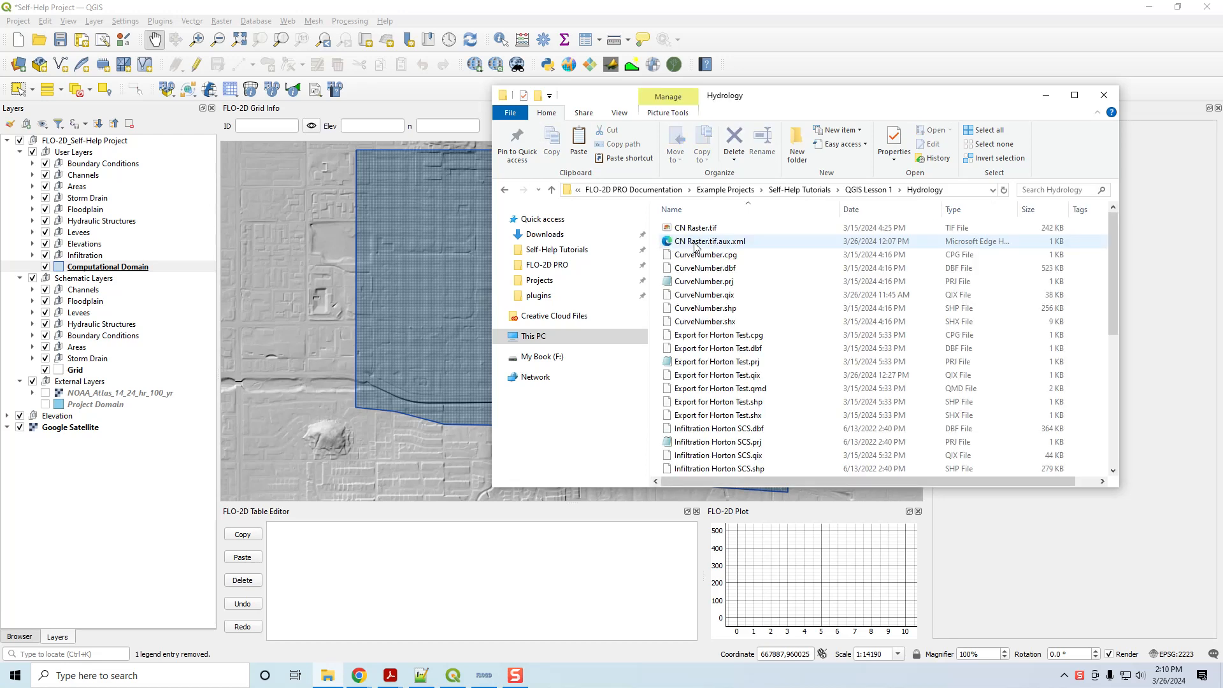
pyautogui.scroll(-3, 732, 421)
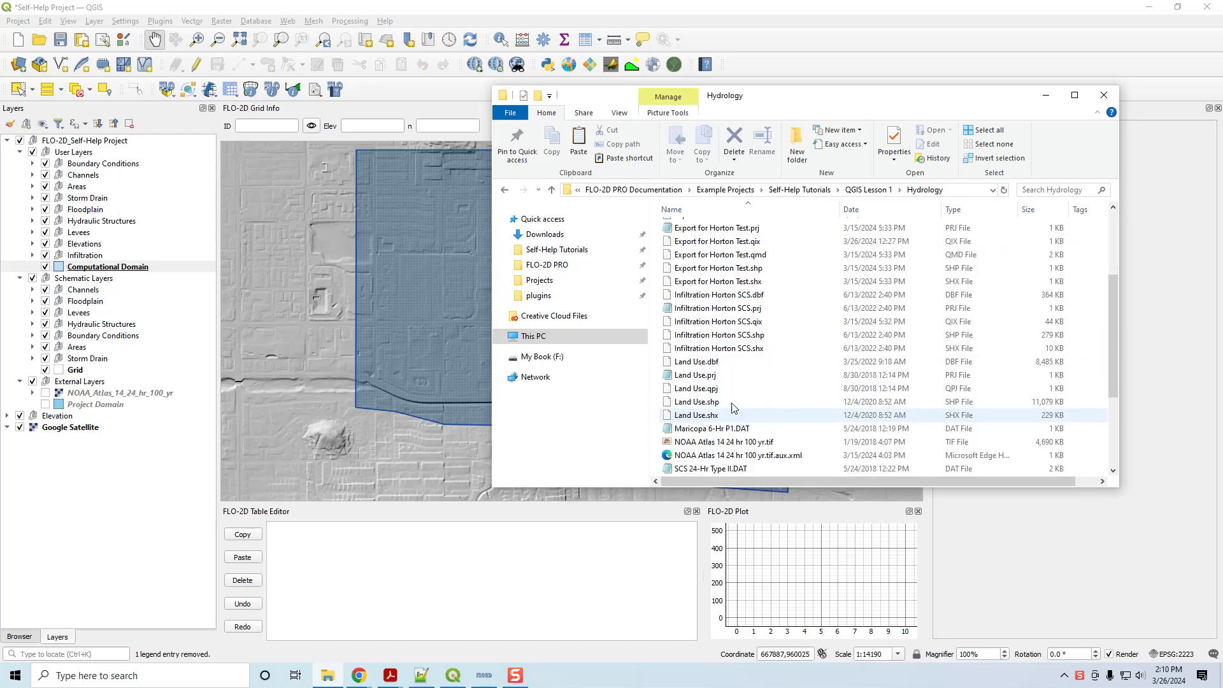
pyautogui.click(754, 339)
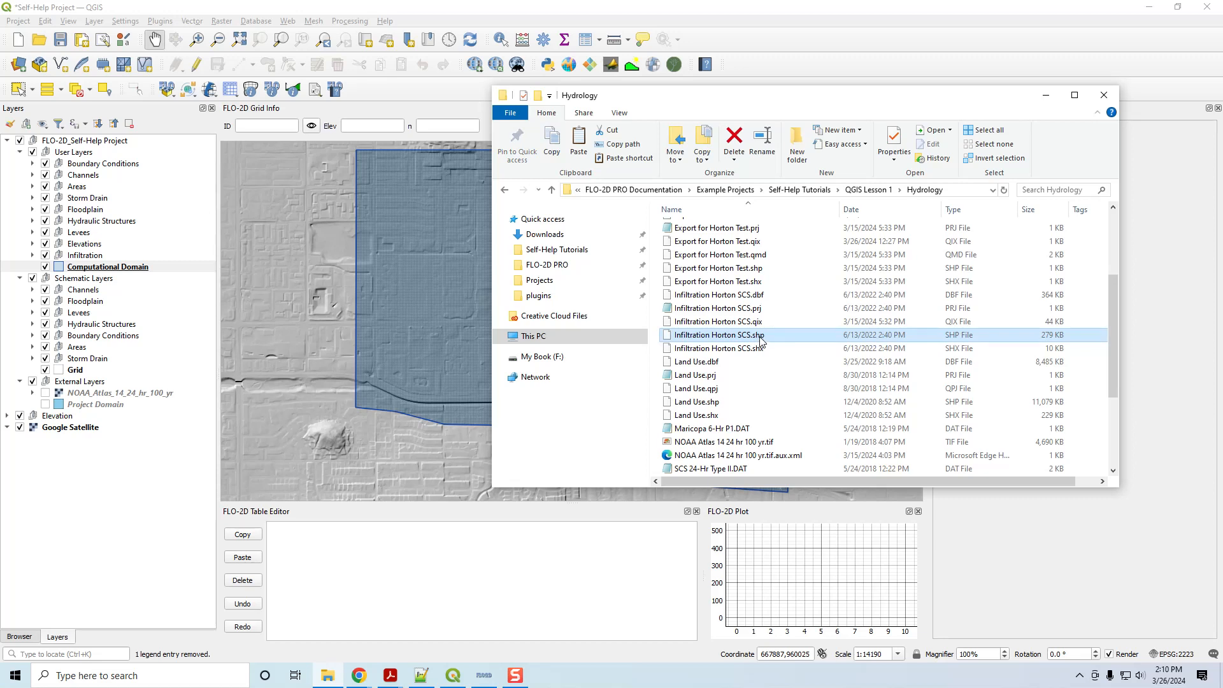
pyautogui.moveTo(761, 342); pyautogui.dragTo(418, 350)
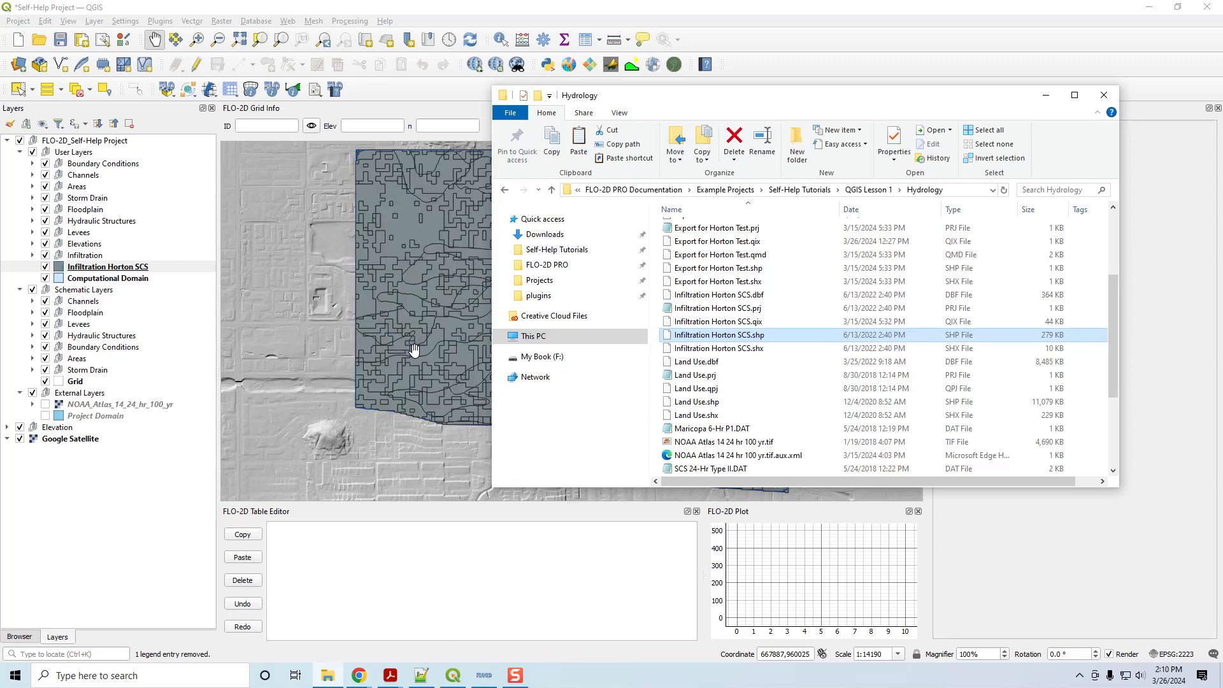
pyautogui.click(1048, 96)
pyautogui.moveTo(74, 270); pyautogui.dragTo(119, 402)
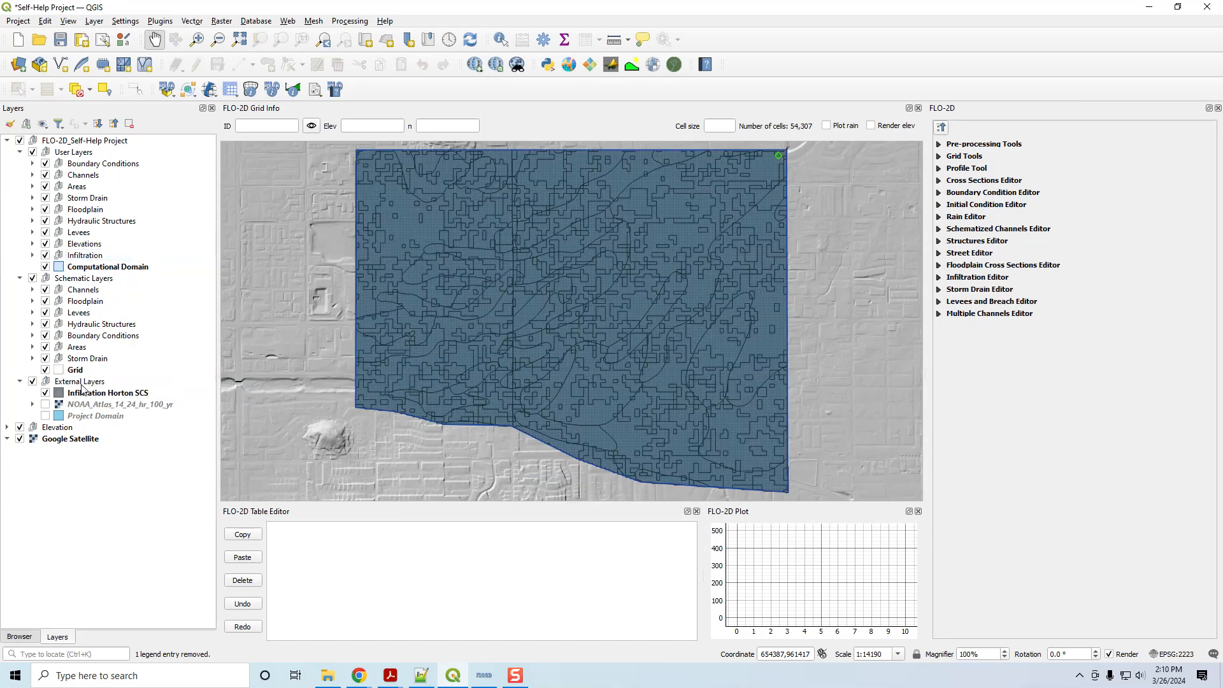
# Make the Infiltration Horton SCS layer editable and add a Text (string) field called name to its attribute table.
pyautogui.click(119, 393)
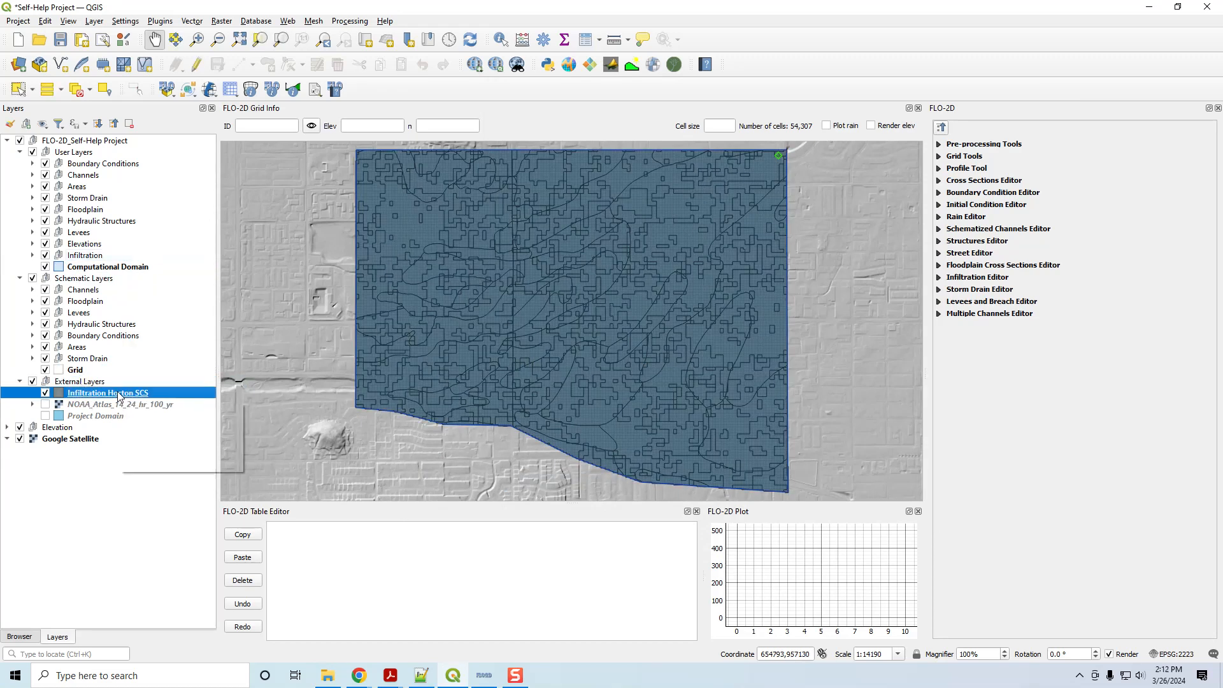
pyautogui.rightClick(118, 394)
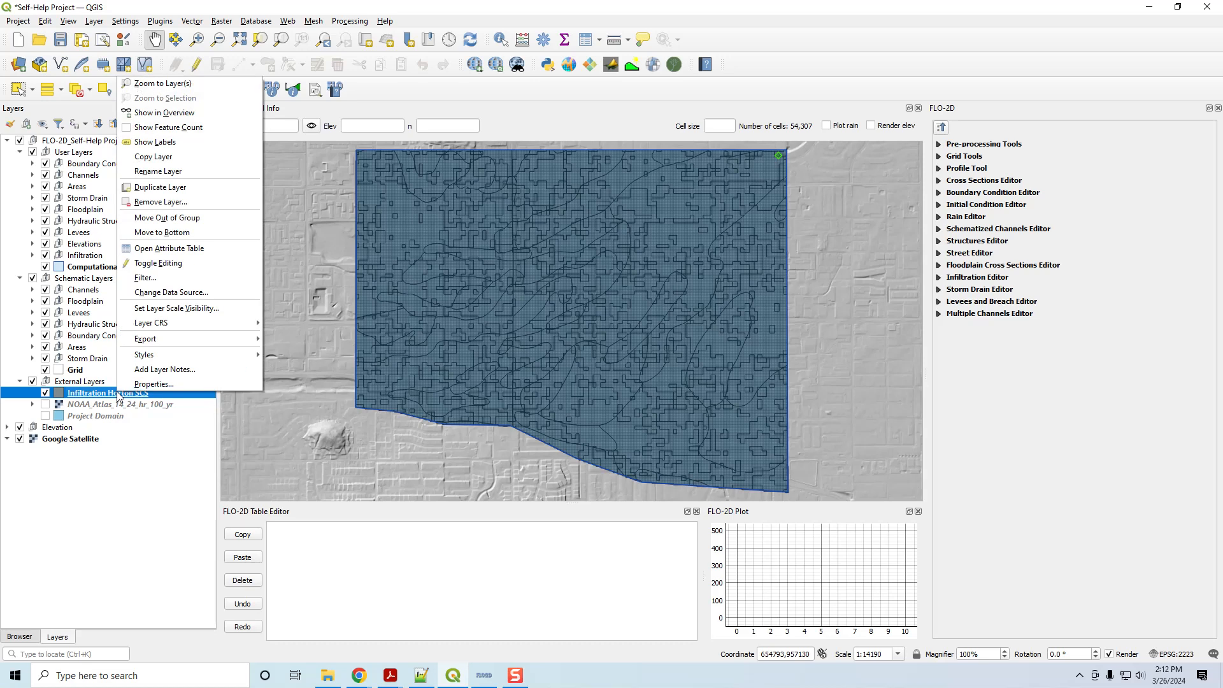
pyautogui.click(163, 253)
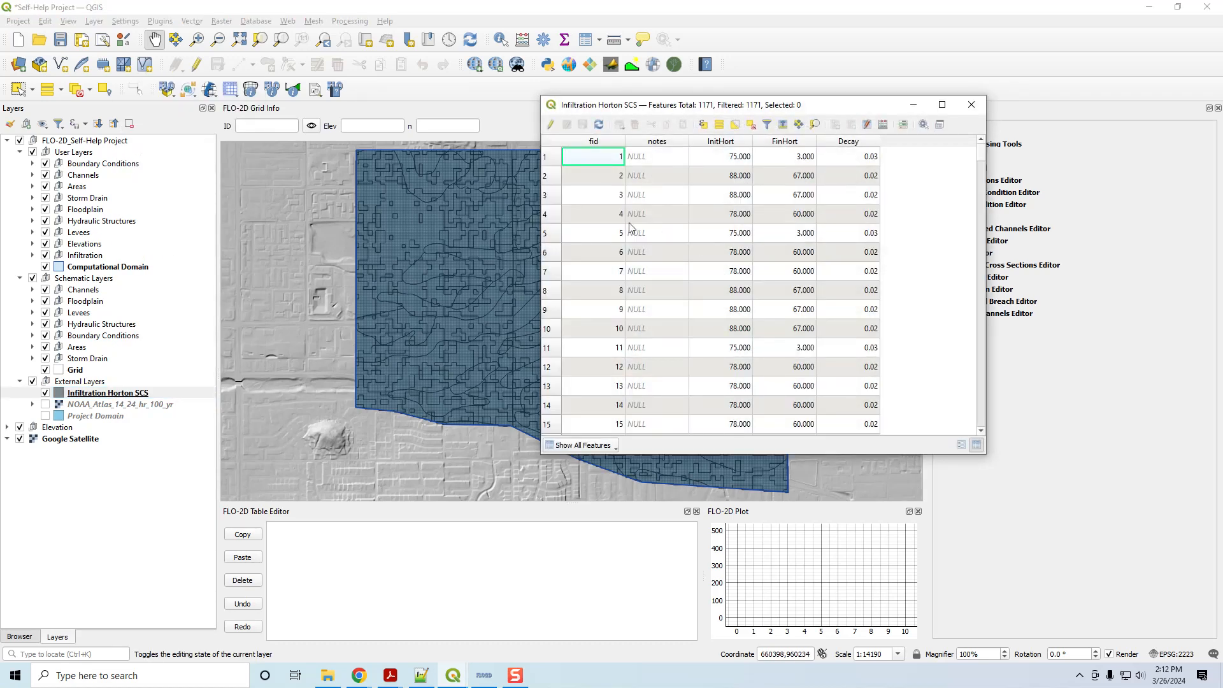
pyautogui.click(550, 127)
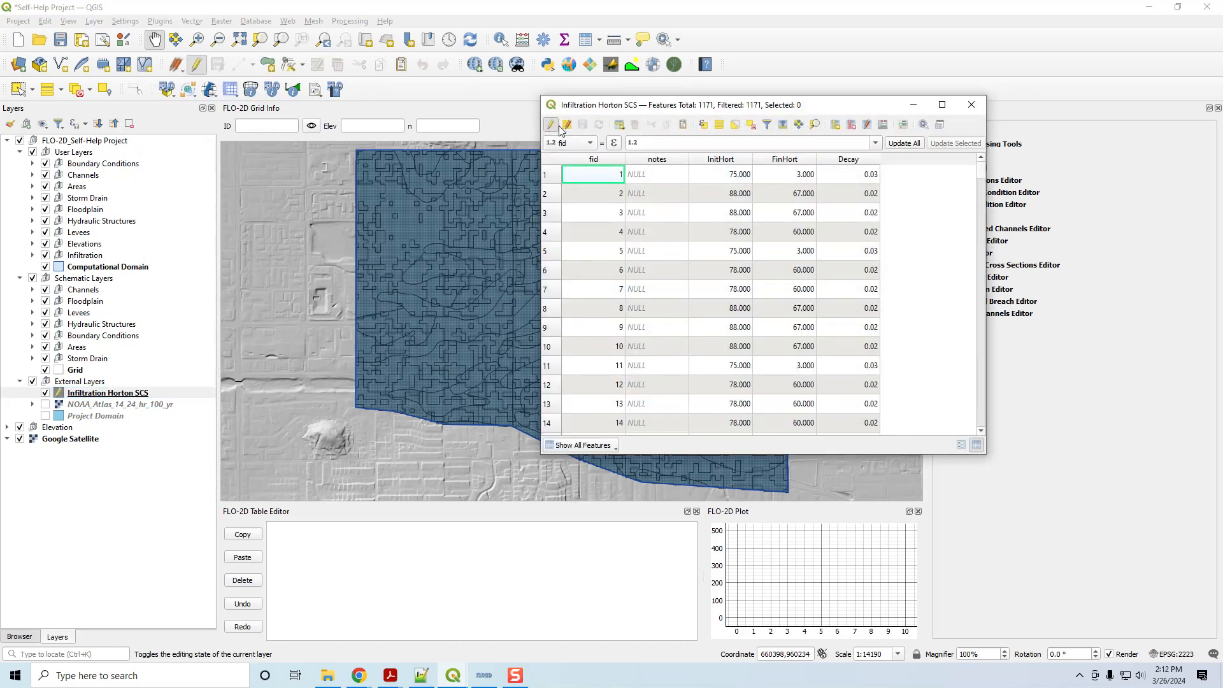
pyautogui.click(836, 127)
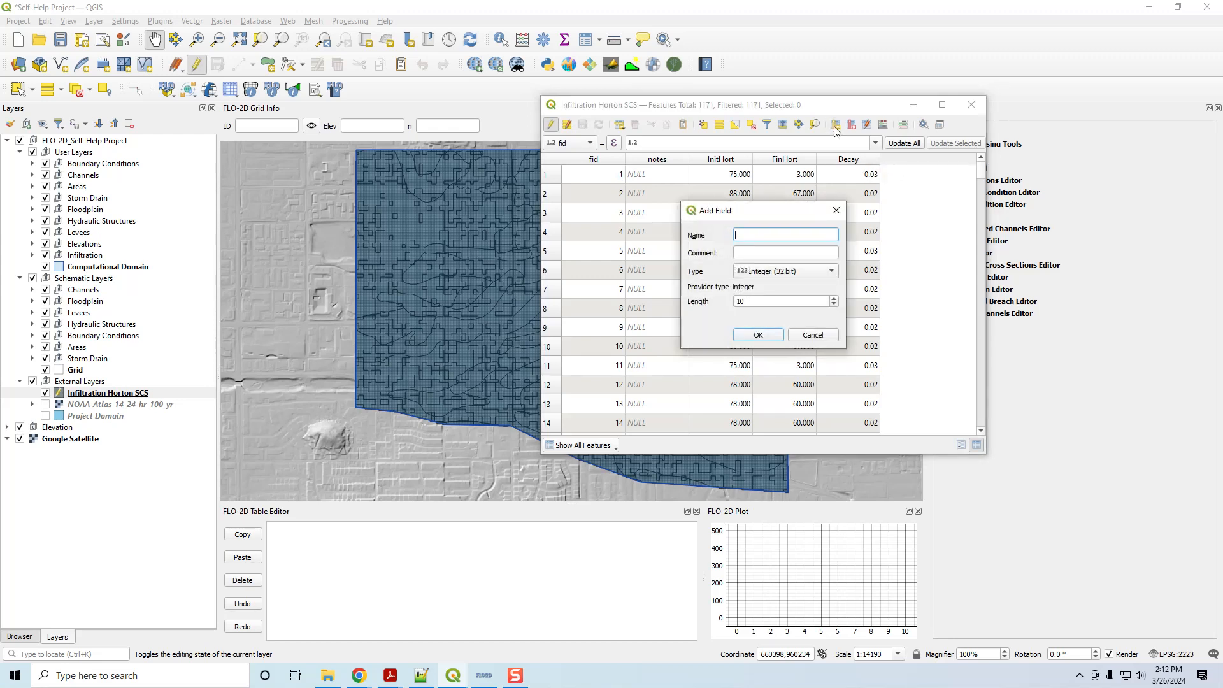
pyautogui.write('name')
pyautogui.click(758, 272)
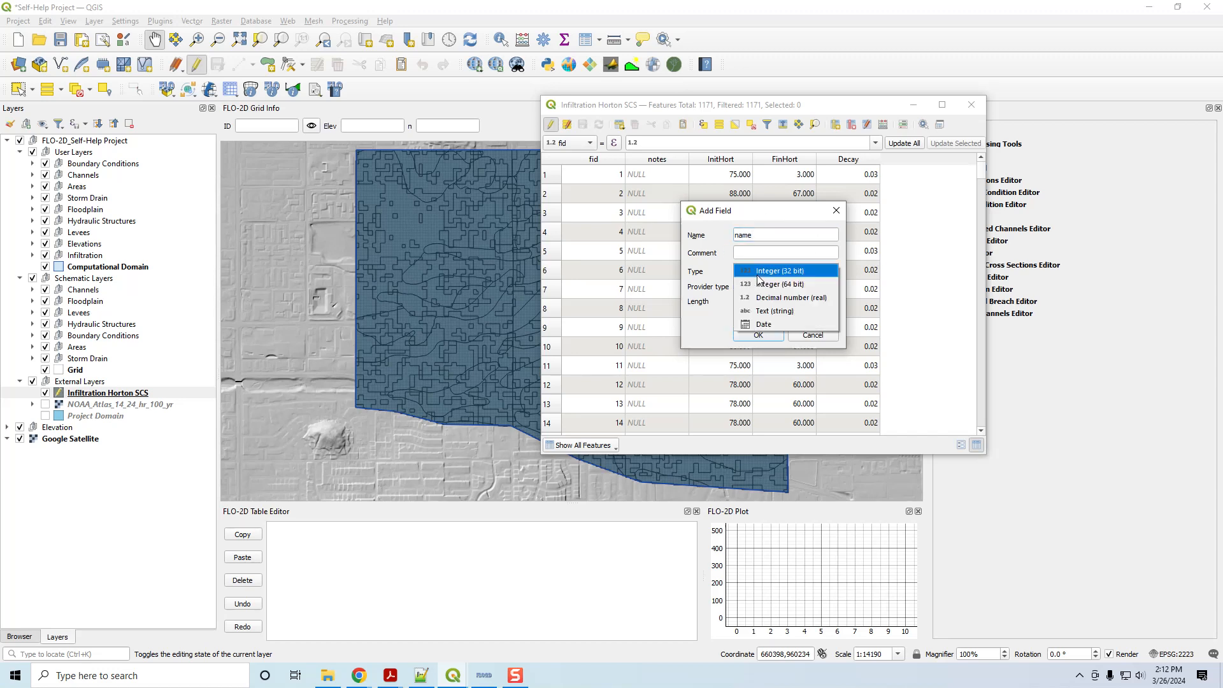
pyautogui.click(775, 311)
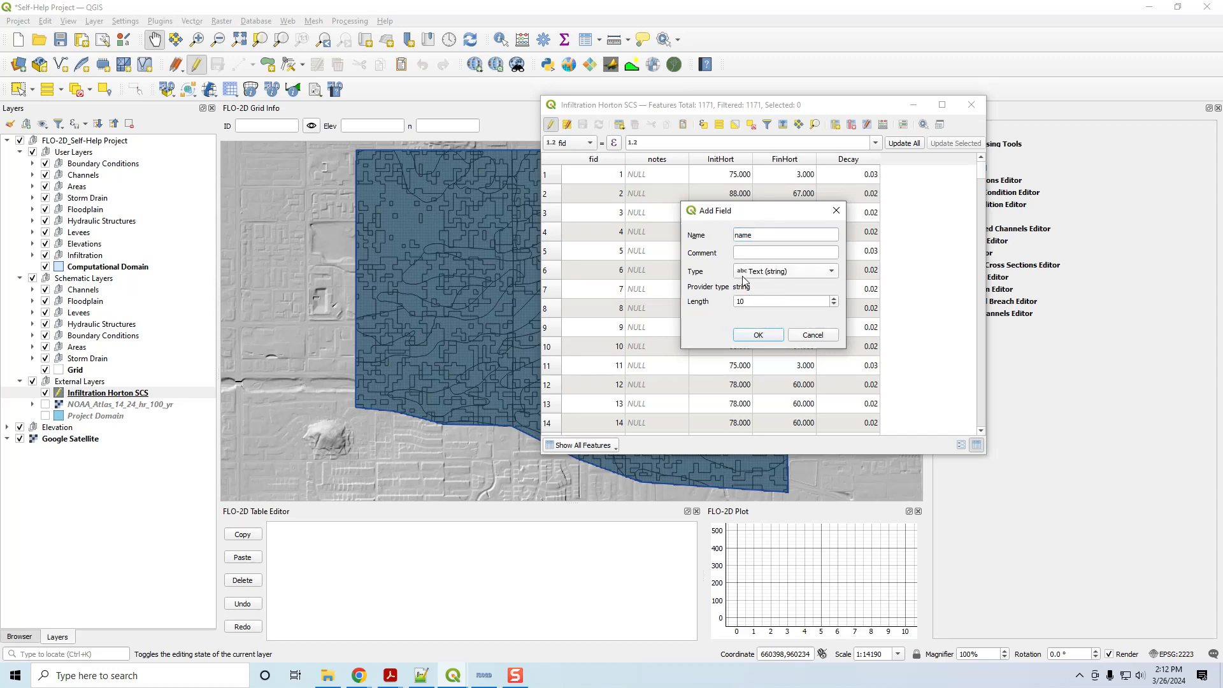
pyautogui.click(757, 336)
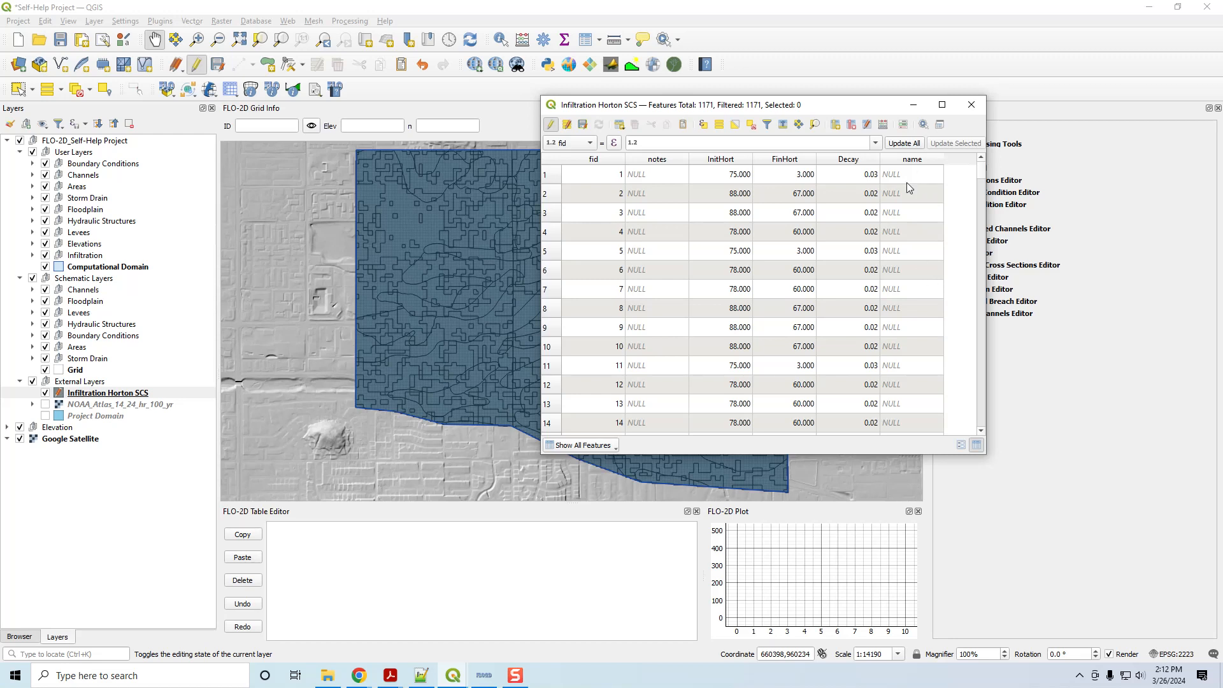
# Start an expression for the name field in the expression builder and insert the string function concat.
pyautogui.click(583, 145)
pyautogui.click(572, 215)
pyautogui.click(614, 144)
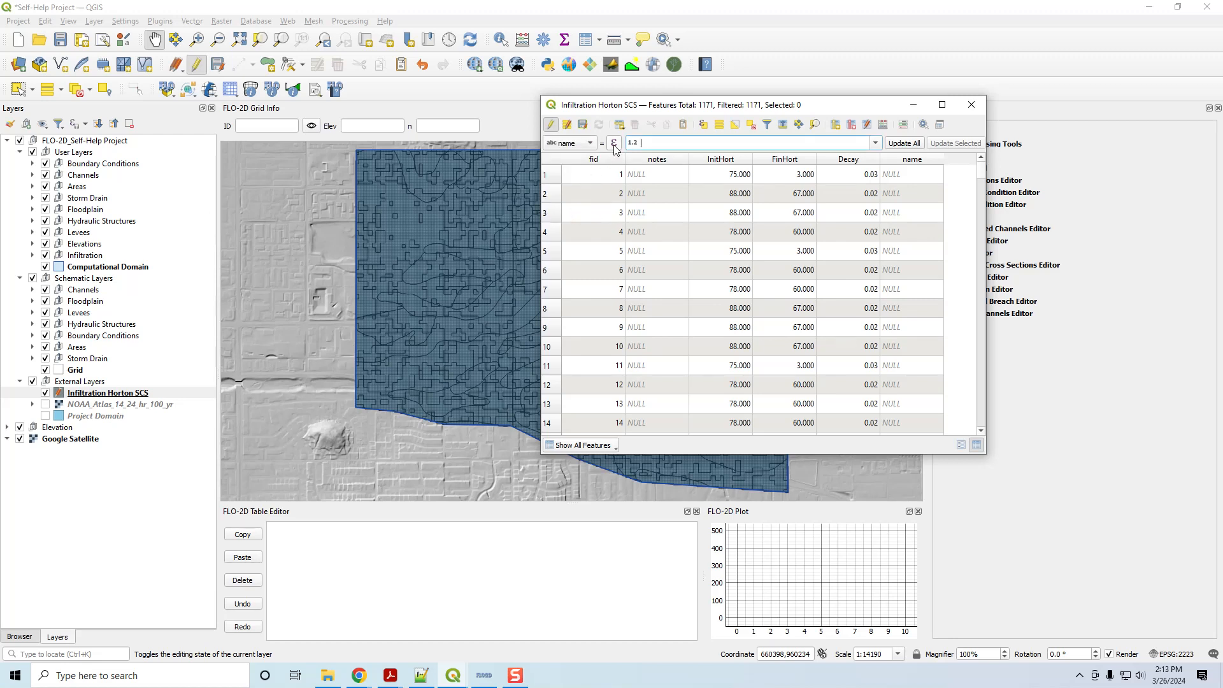
pyautogui.moveTo(702, 82); pyautogui.dragTo(705, 160)
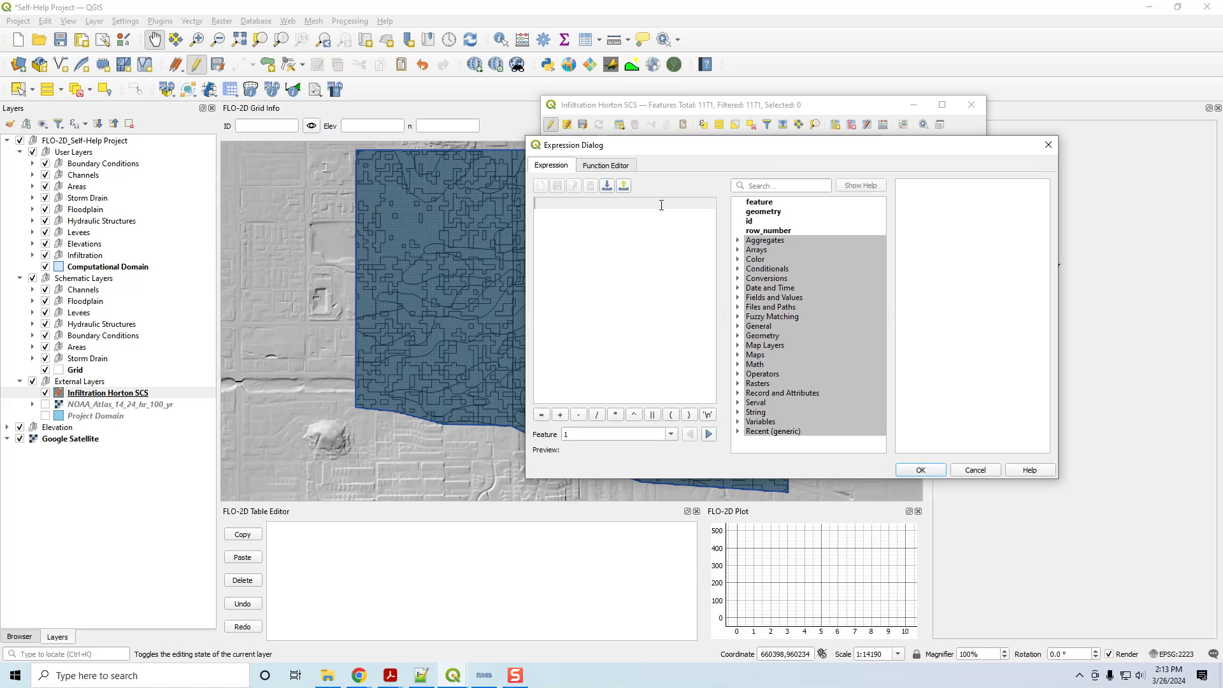
pyautogui.click(753, 188)
pyautogui.write('concat')
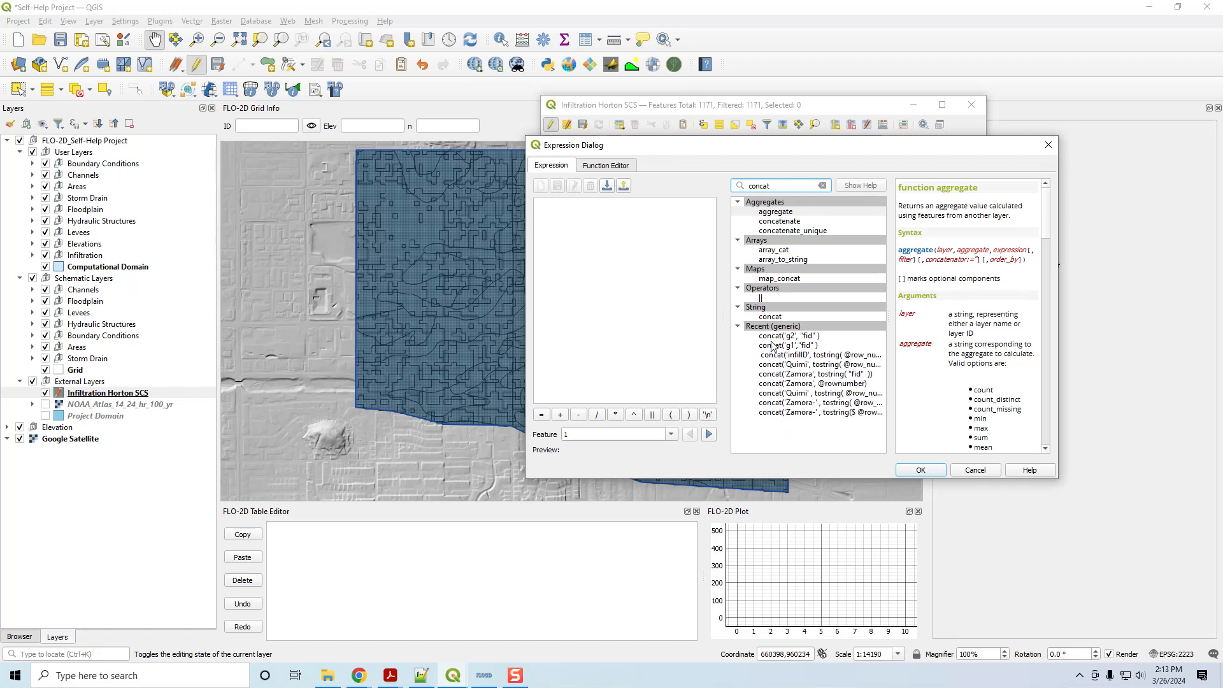
pyautogui.click(771, 316)
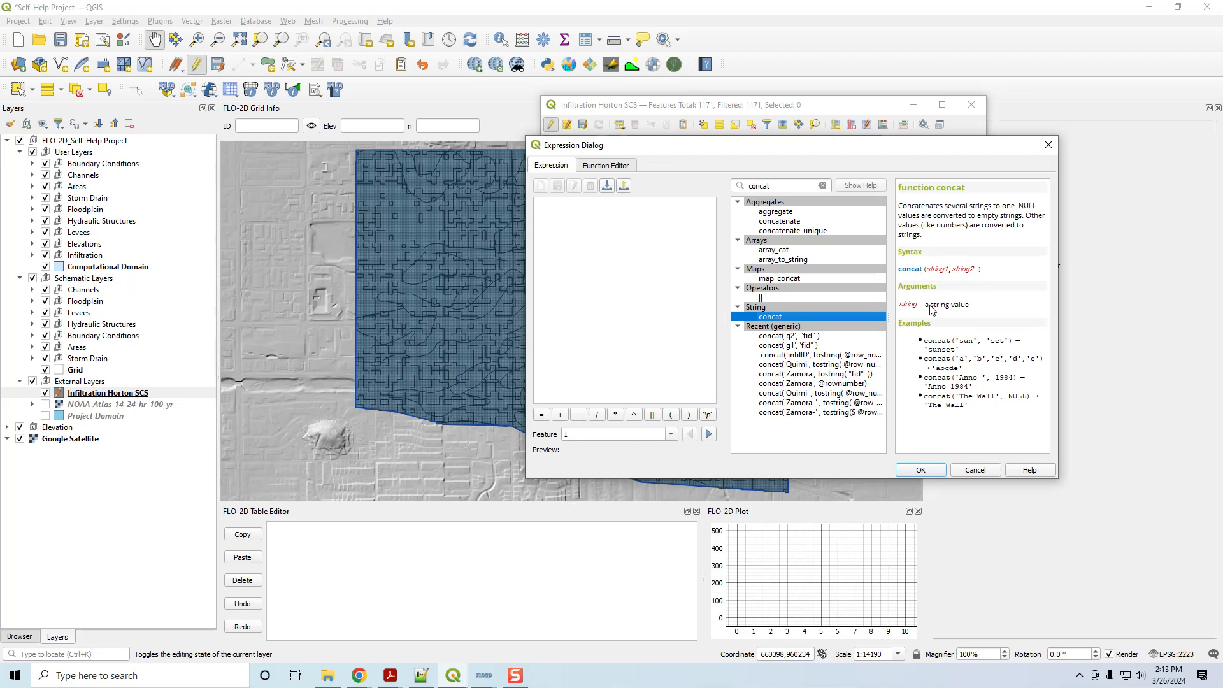
pyautogui.doubleClick(773, 318)
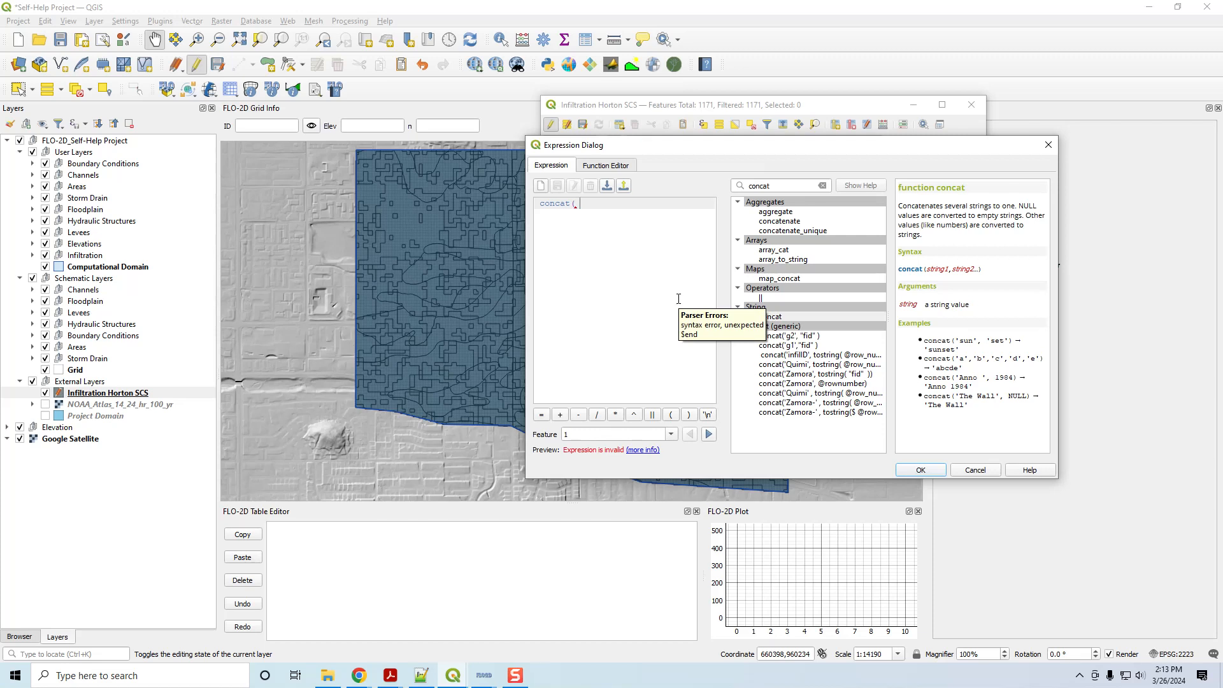
pyautogui.write('horton')
pyautogui.hotkey('ctrl', 'Left')
pyautogui.write("'")
pyautogui.press('End')
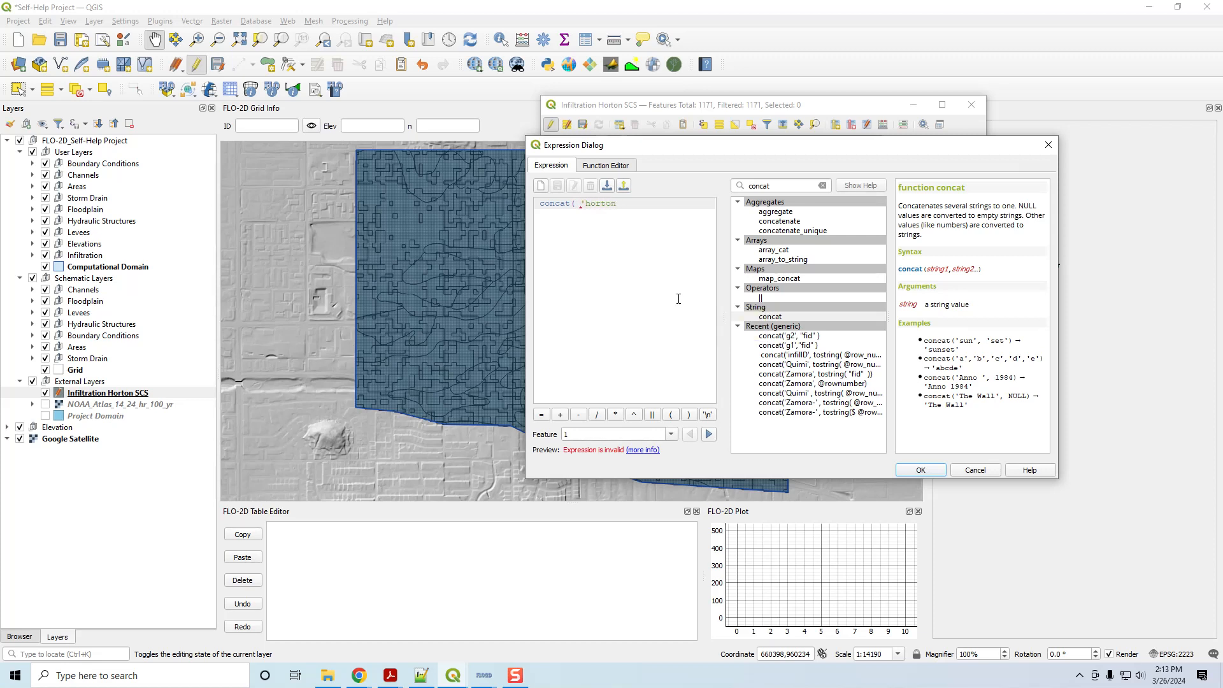
pyautogui.write("',-")
pyautogui.click(822, 185)
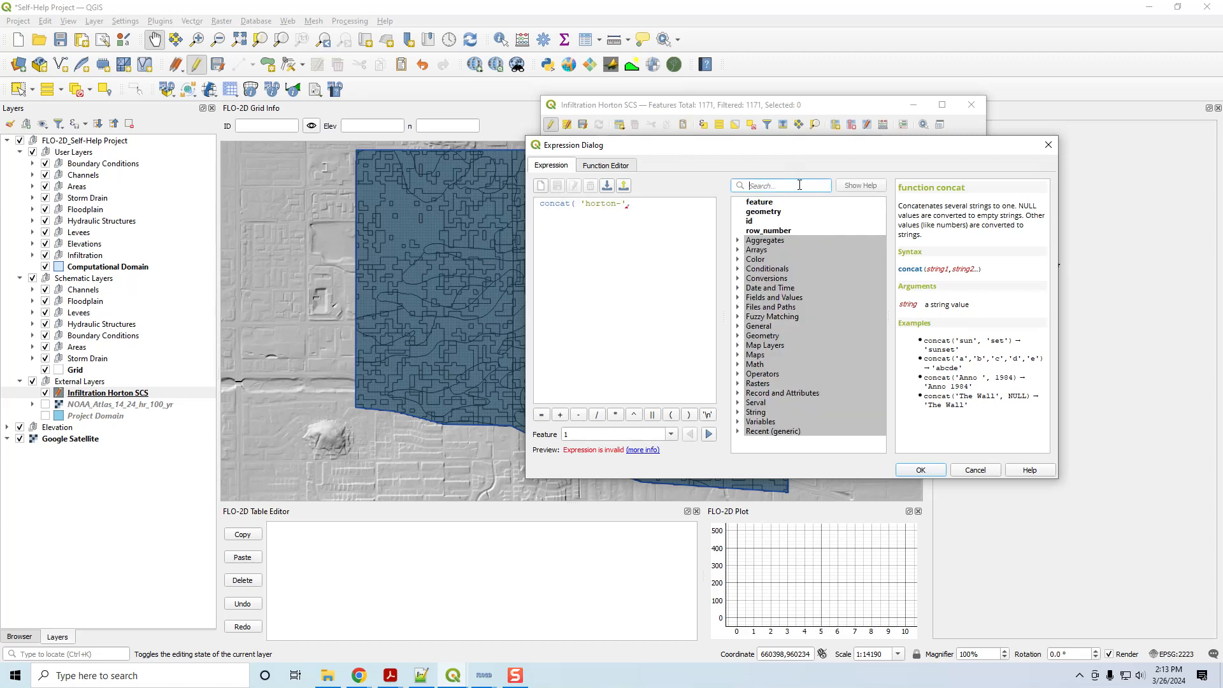
pyautogui.click(749, 221)
pyautogui.doubleClick(753, 222)
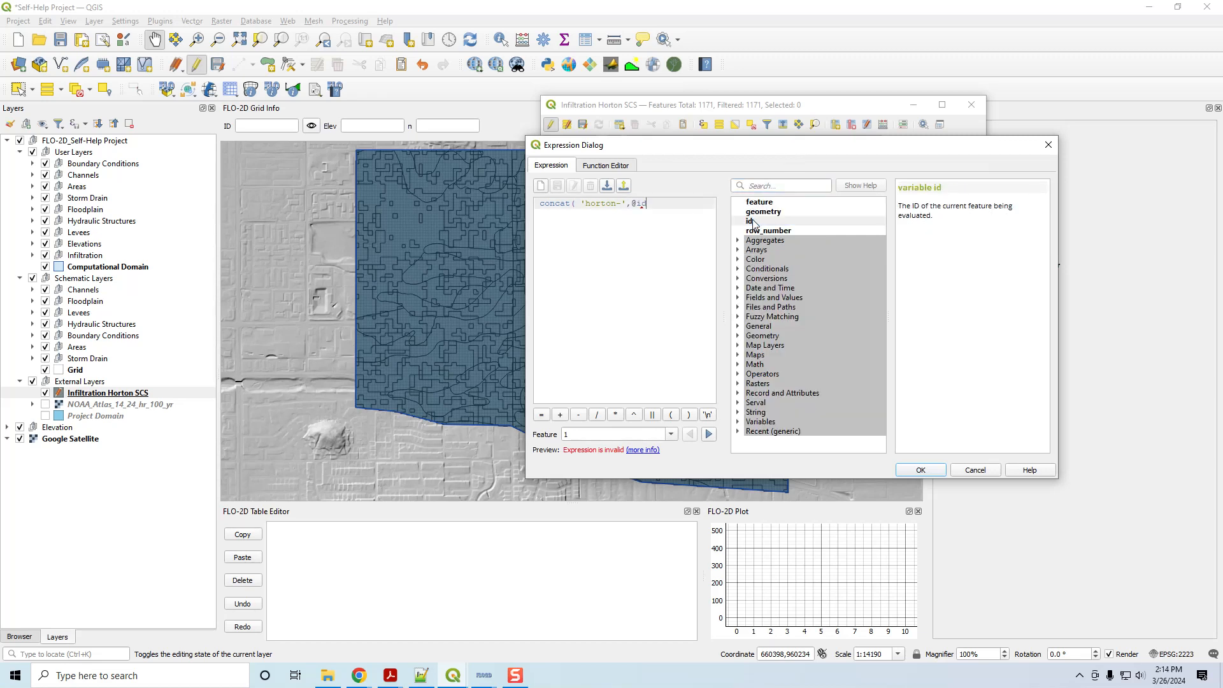
pyautogui.write(')')
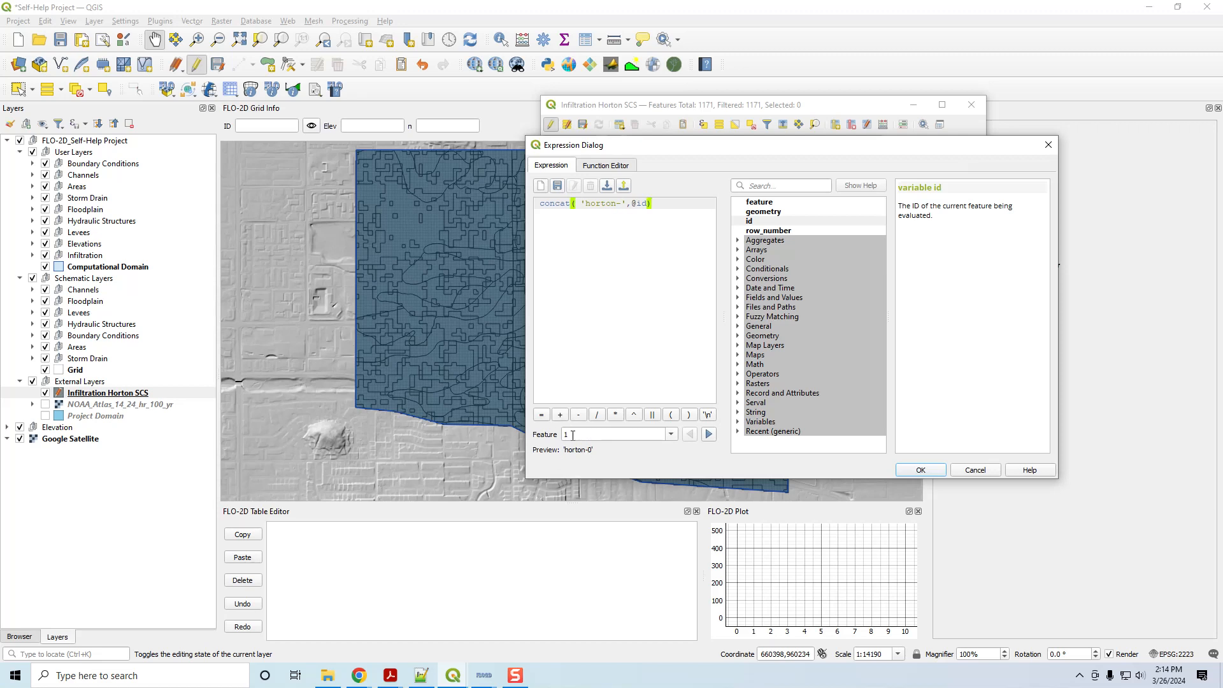
pyautogui.click(710, 434)
pyautogui.click(689, 434)
pyautogui.press('BackSpace')
pyautogui.press('BackSpace')
pyautogui.press('BackSpace')
pyautogui.write('@row')
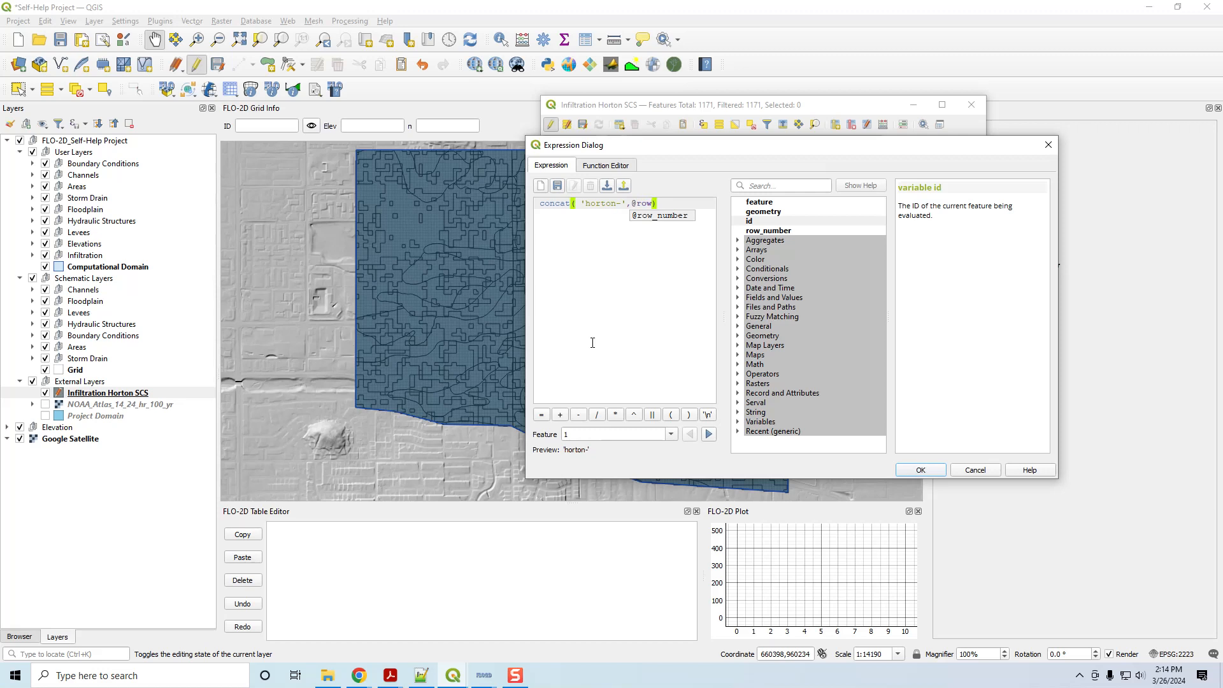
pyautogui.write('_number')
pyautogui.click(615, 374)
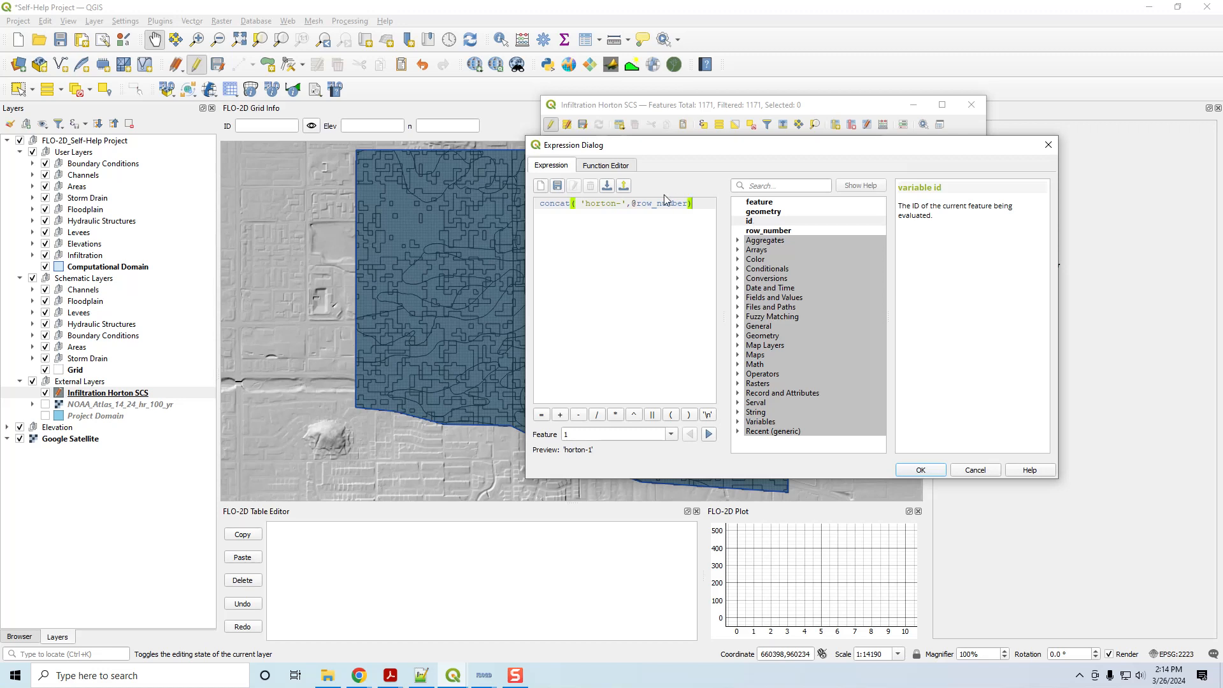
pyautogui.click(928, 471)
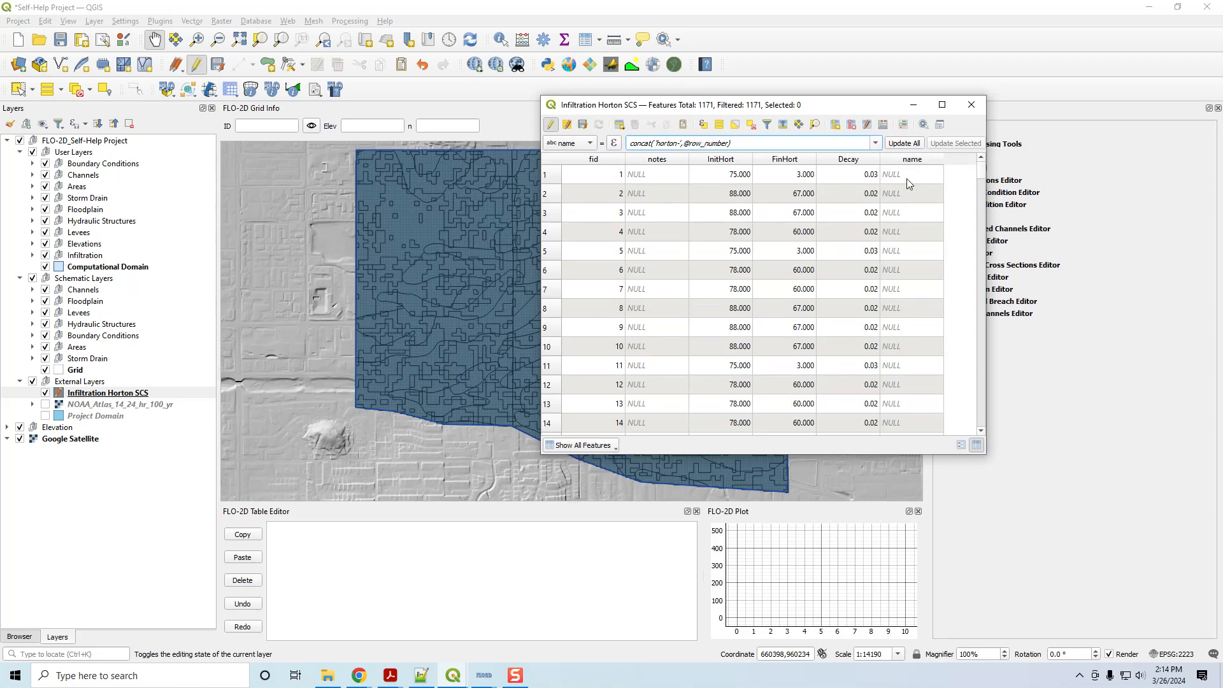
pyautogui.click(903, 144)
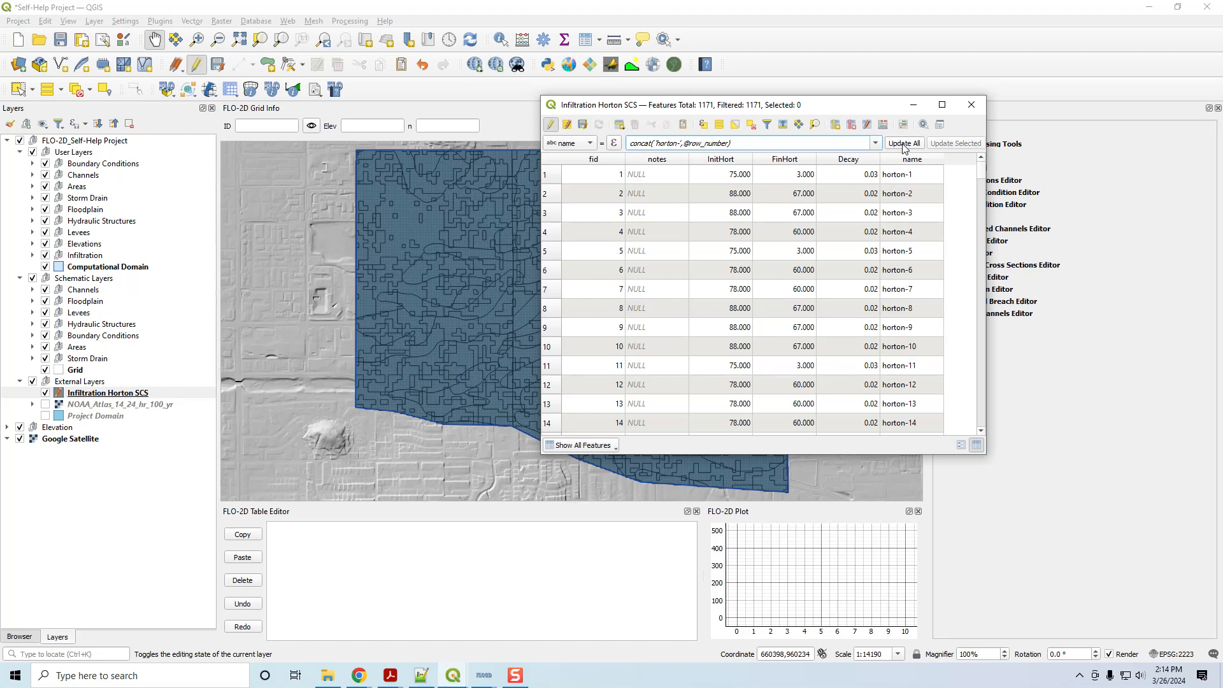
# Review the filled name column, save the layer edits, stop editing and close the attribute table.
pyautogui.moveTo(644, 109); pyautogui.dragTo(826, 113)
pyautogui.click(738, 181)
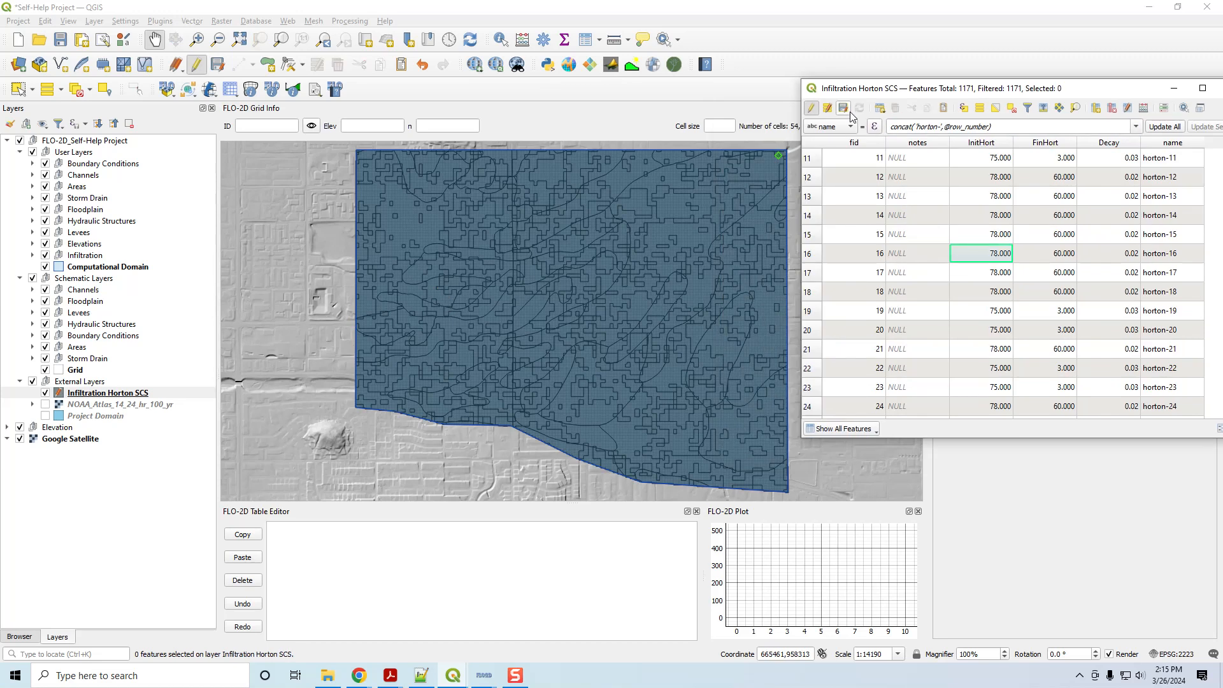
pyautogui.click(843, 108)
pyautogui.click(811, 110)
pyautogui.moveTo(1144, 94); pyautogui.dragTo(949, 79)
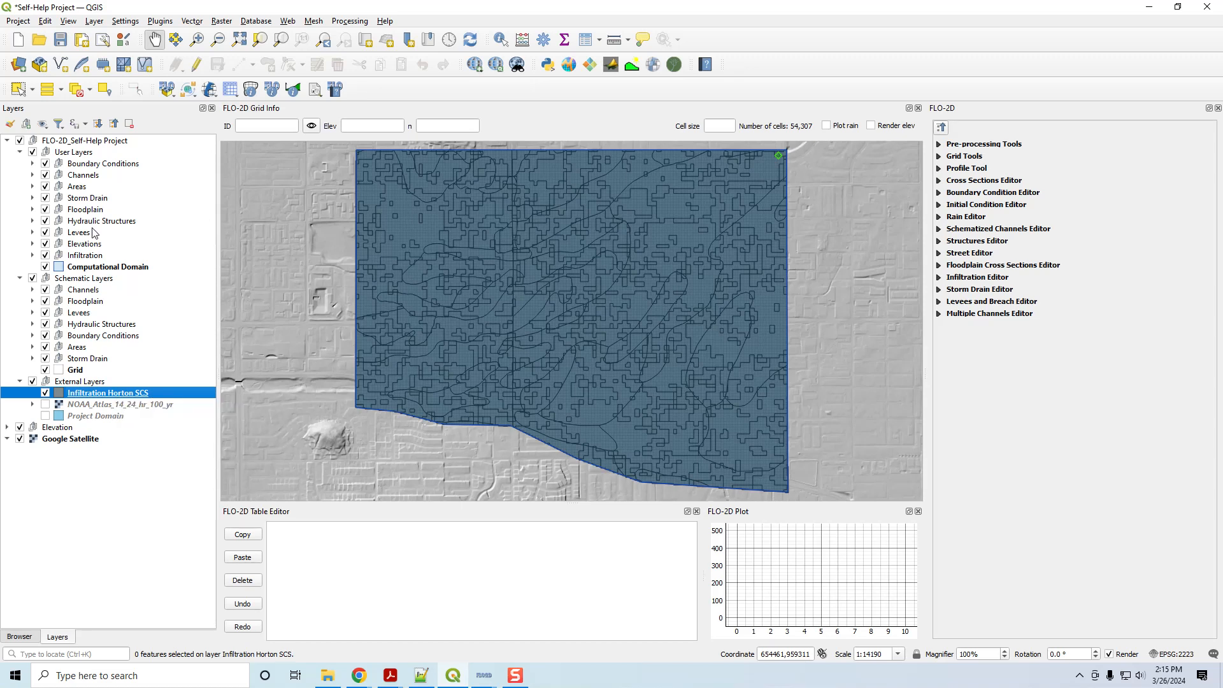
# Expand the Infiltration group, then select all polygons of the Infiltration Horton SCS layer and copy them.
pyautogui.click(33, 254)
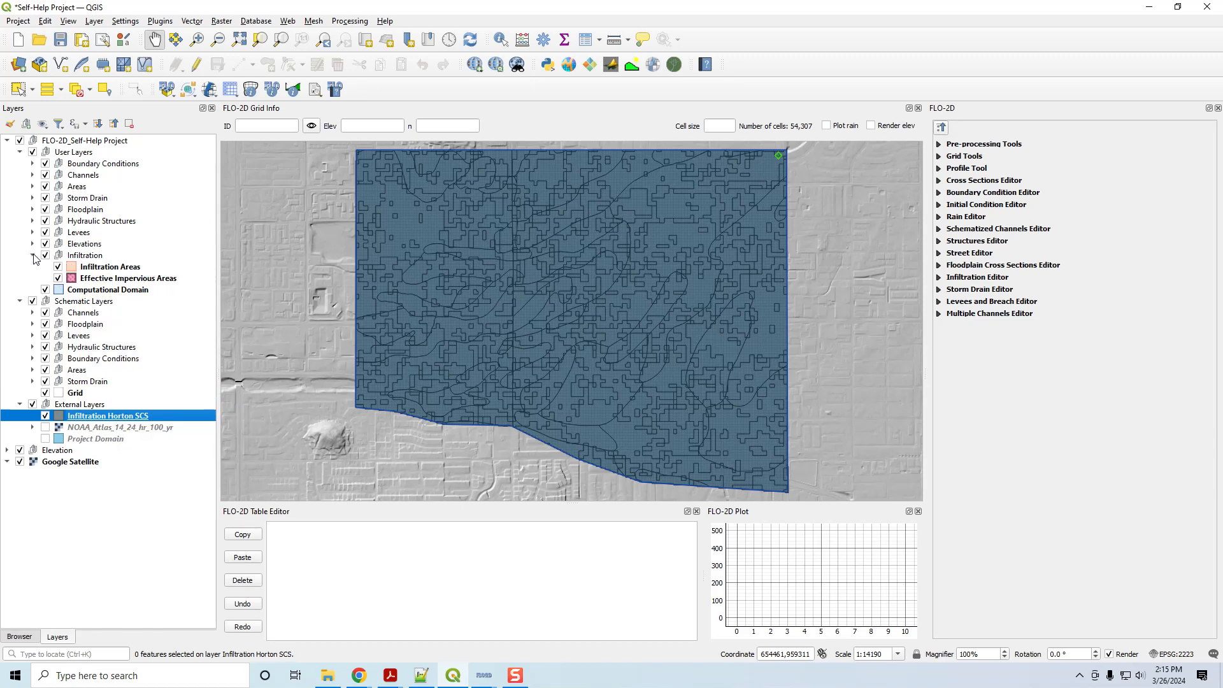
pyautogui.click(99, 268)
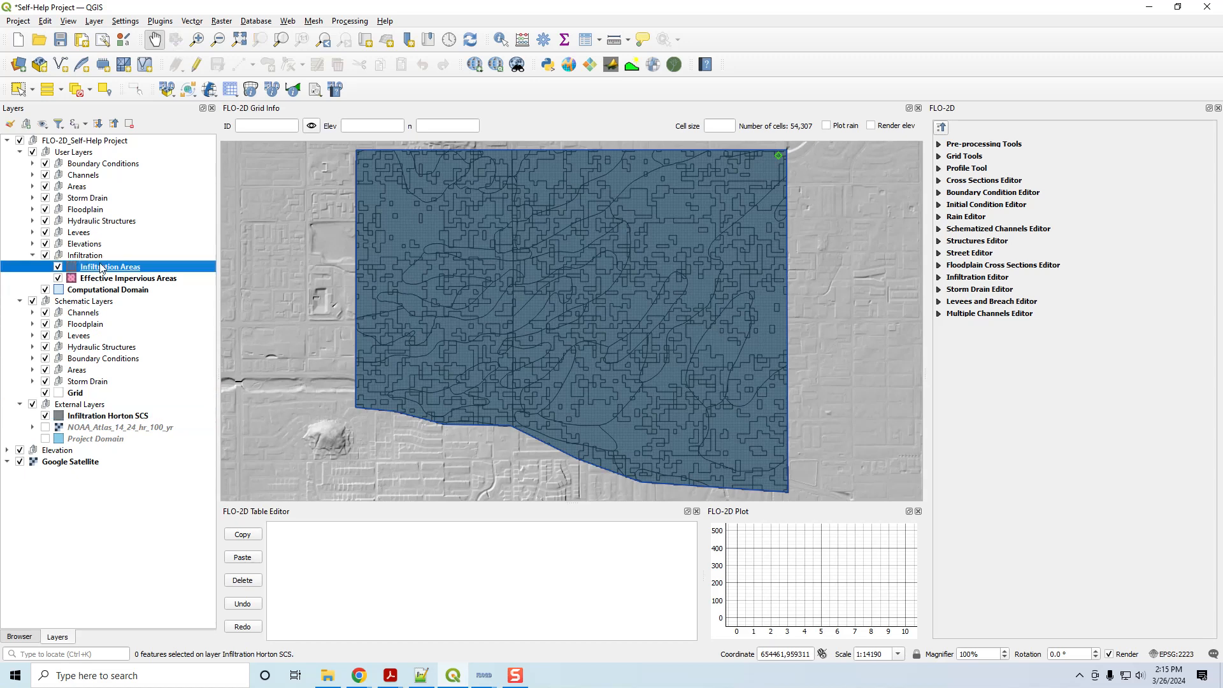
pyautogui.click(95, 418)
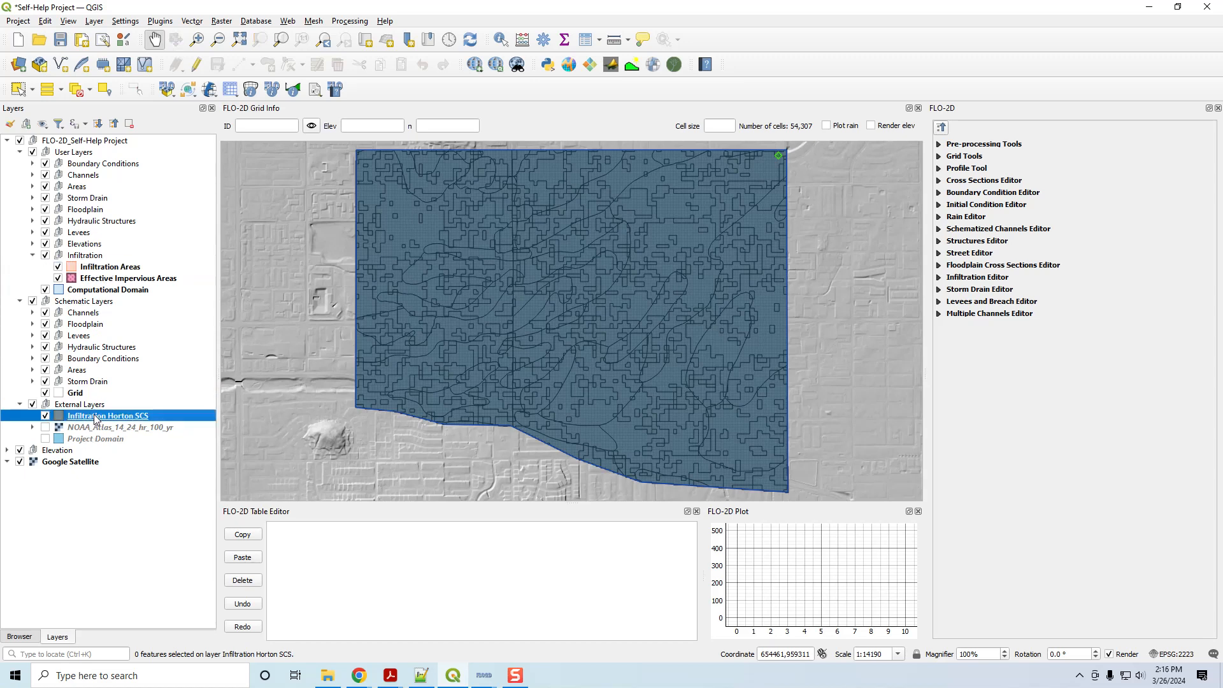
pyautogui.moveTo(128, 419)
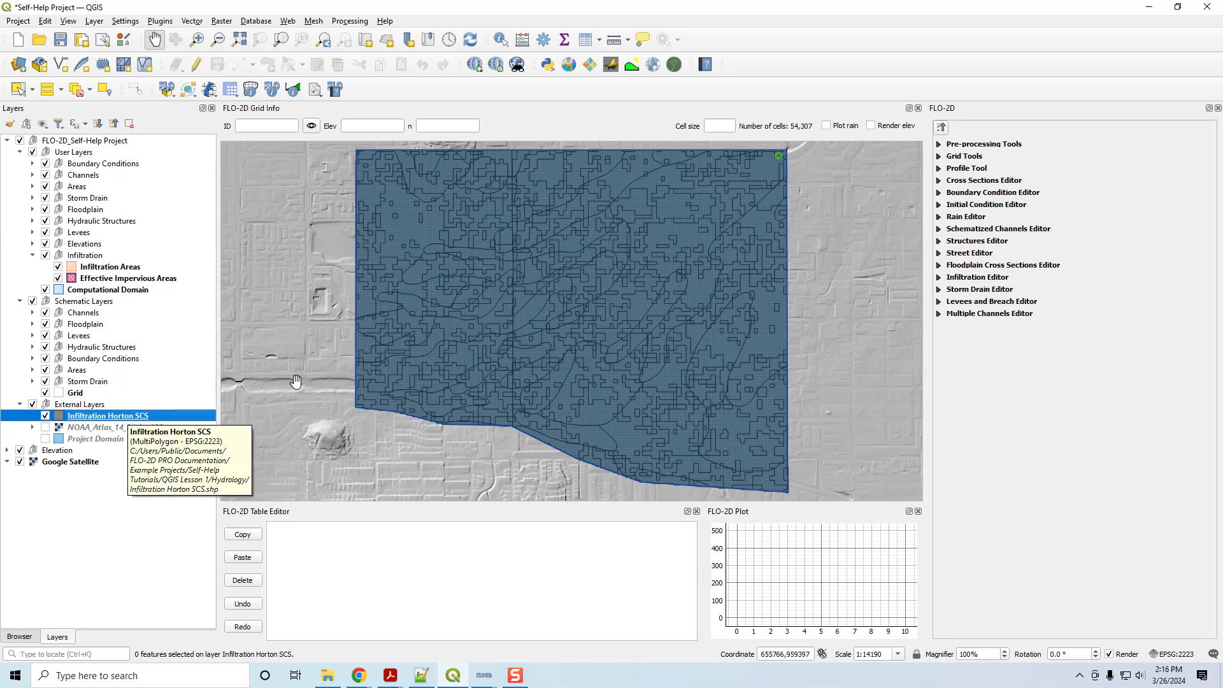
pyautogui.scroll(-1, 292, 376)
pyautogui.click(18, 88)
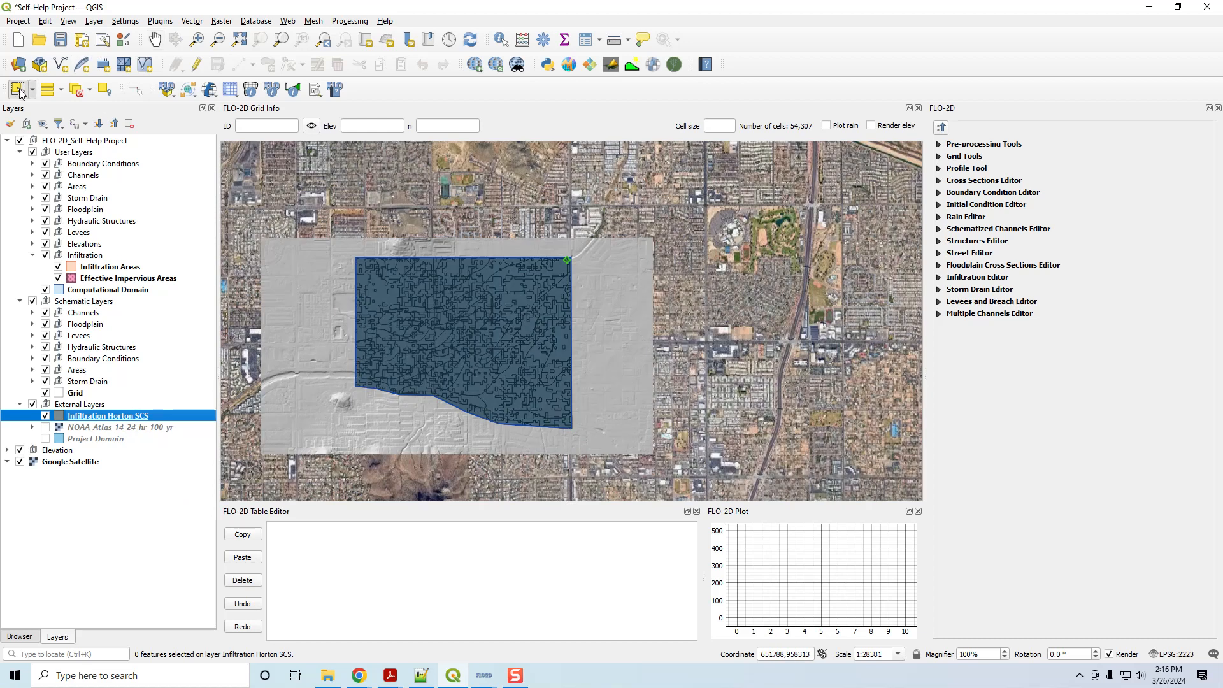
pyautogui.moveTo(339, 246); pyautogui.dragTo(606, 418)
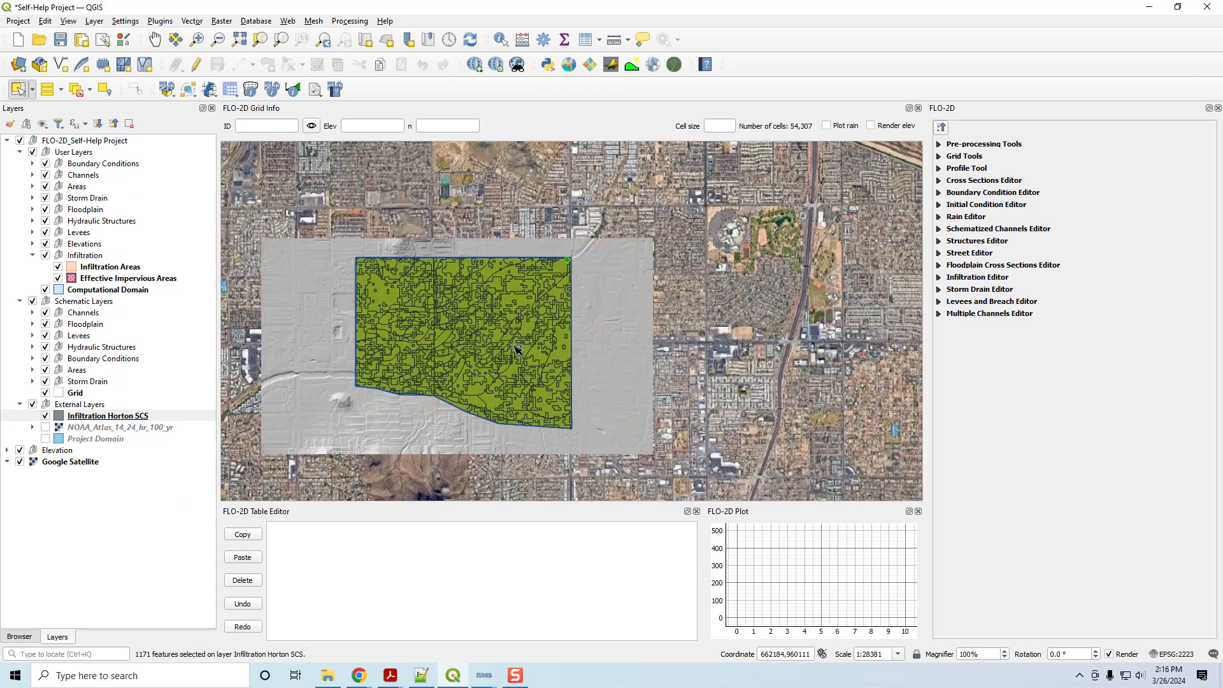
pyautogui.press('ctrl')
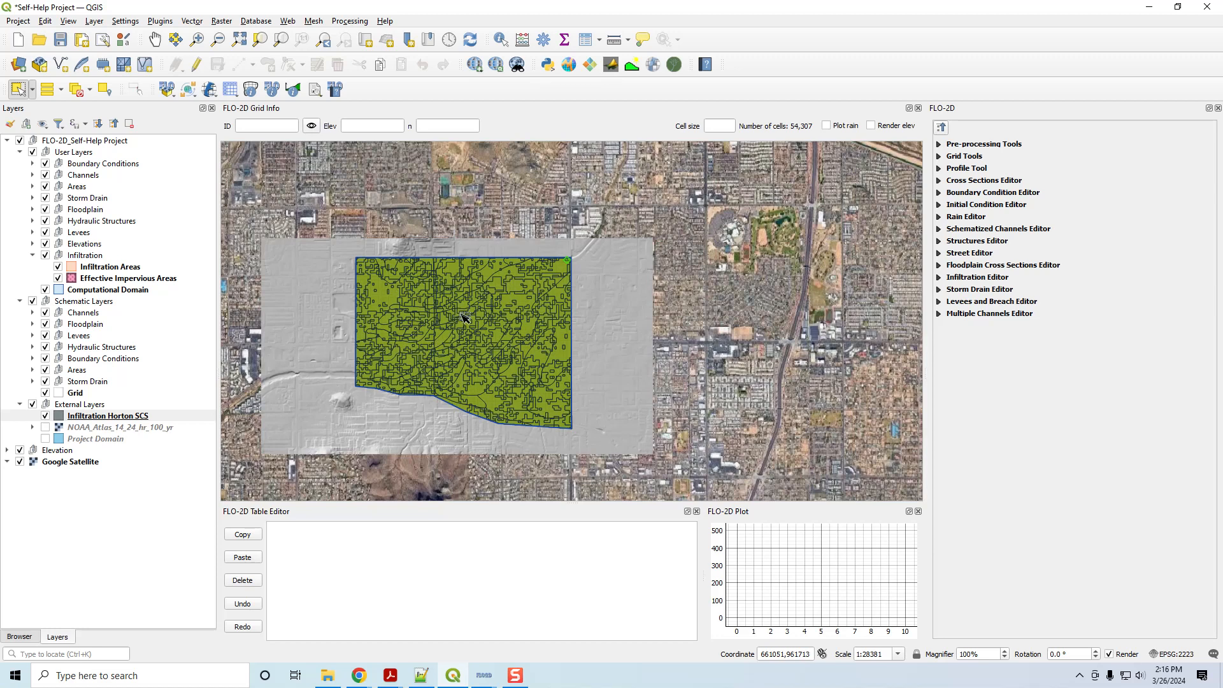
# Make the Infiltration Areas layer editable, paste the copied polygons into it, save the layer edits and clear the selection.
pyautogui.click(108, 267)
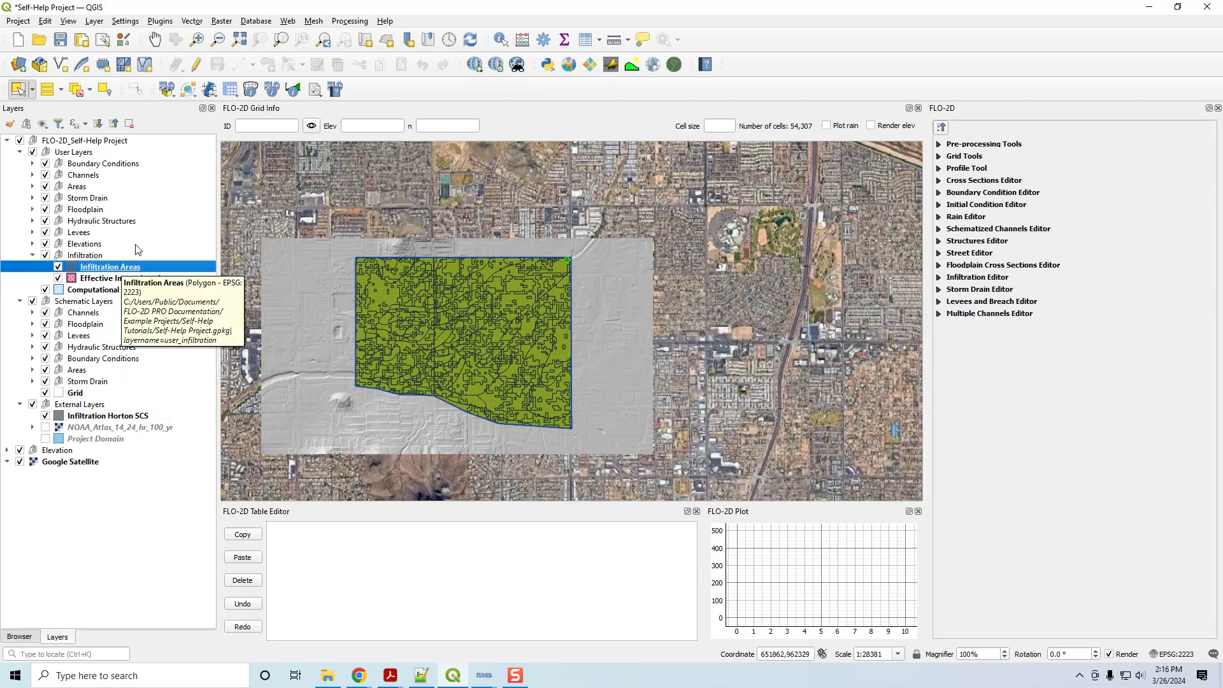
pyautogui.click(196, 64)
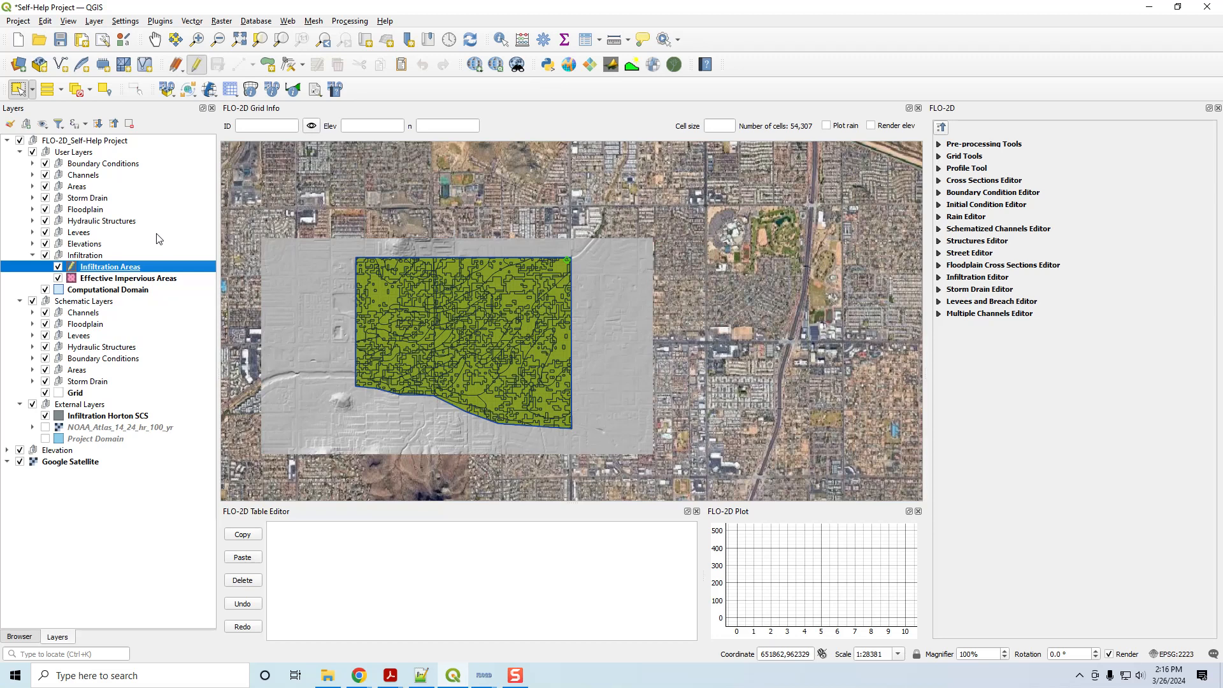
pyautogui.hotkey('ctrl', 'v')
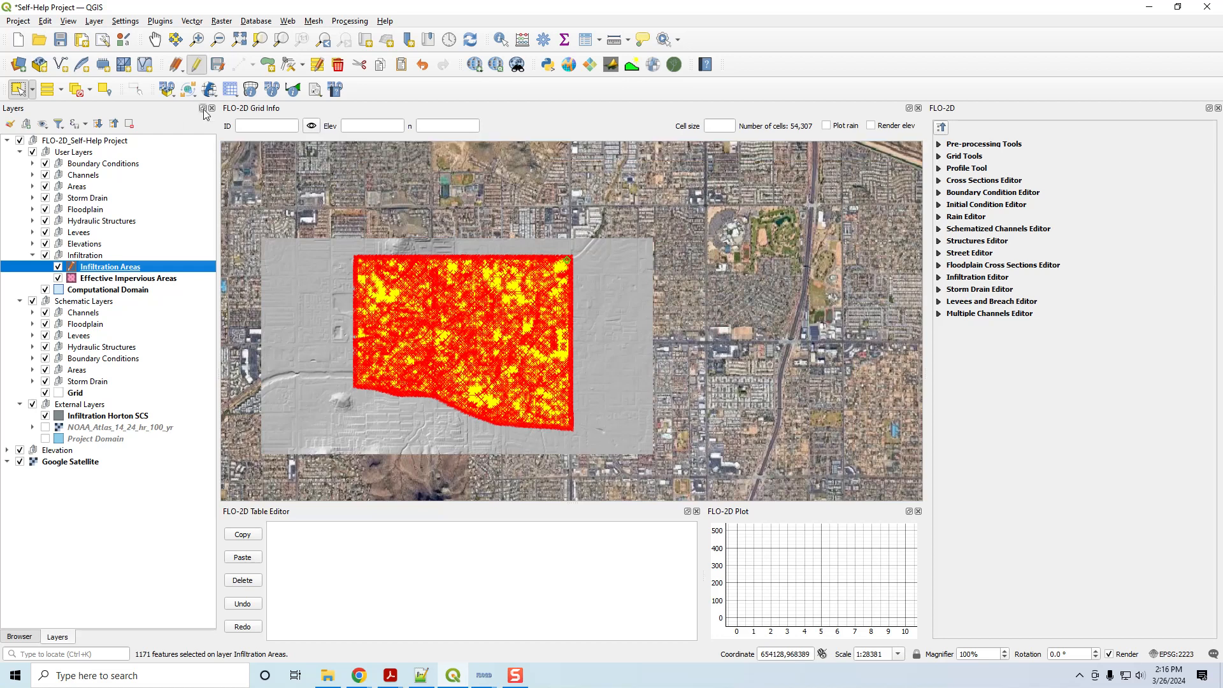
pyautogui.click(216, 66)
pyautogui.click(76, 93)
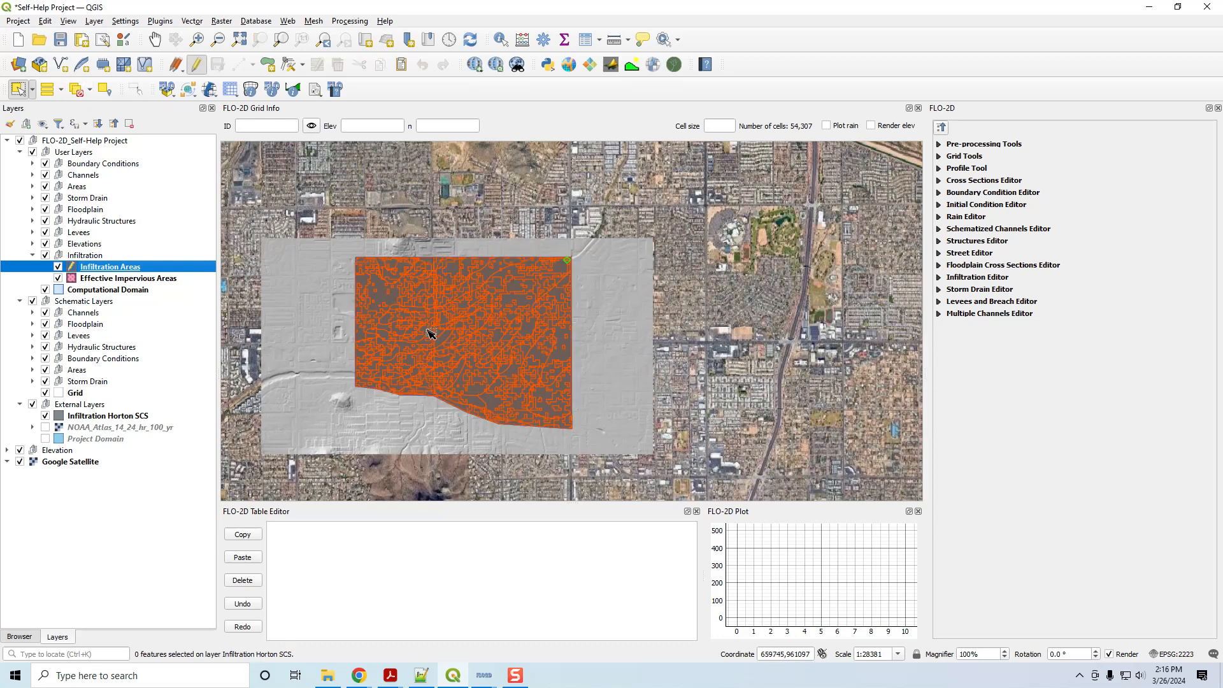
# Switch the Infiltration Horton SCS layer's visibility on and off to compare it with the pasted polygons, leaving it hidden.
pyautogui.click(46, 416)
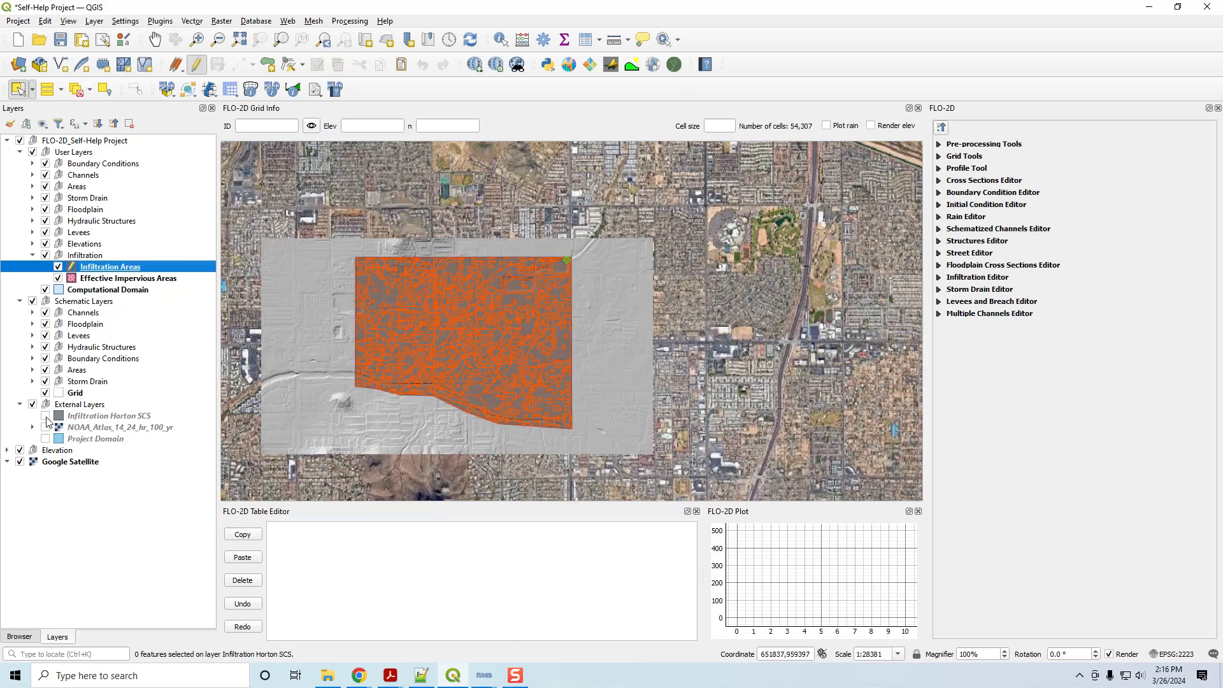
pyautogui.click(46, 416)
pyautogui.click(46, 416)
pyautogui.click(45, 416)
pyautogui.click(46, 416)
pyautogui.click(45, 416)
pyautogui.click(45, 416)
pyautogui.click(45, 416)
pyautogui.click(45, 416)
pyautogui.click(45, 416)
pyautogui.click(45, 416)
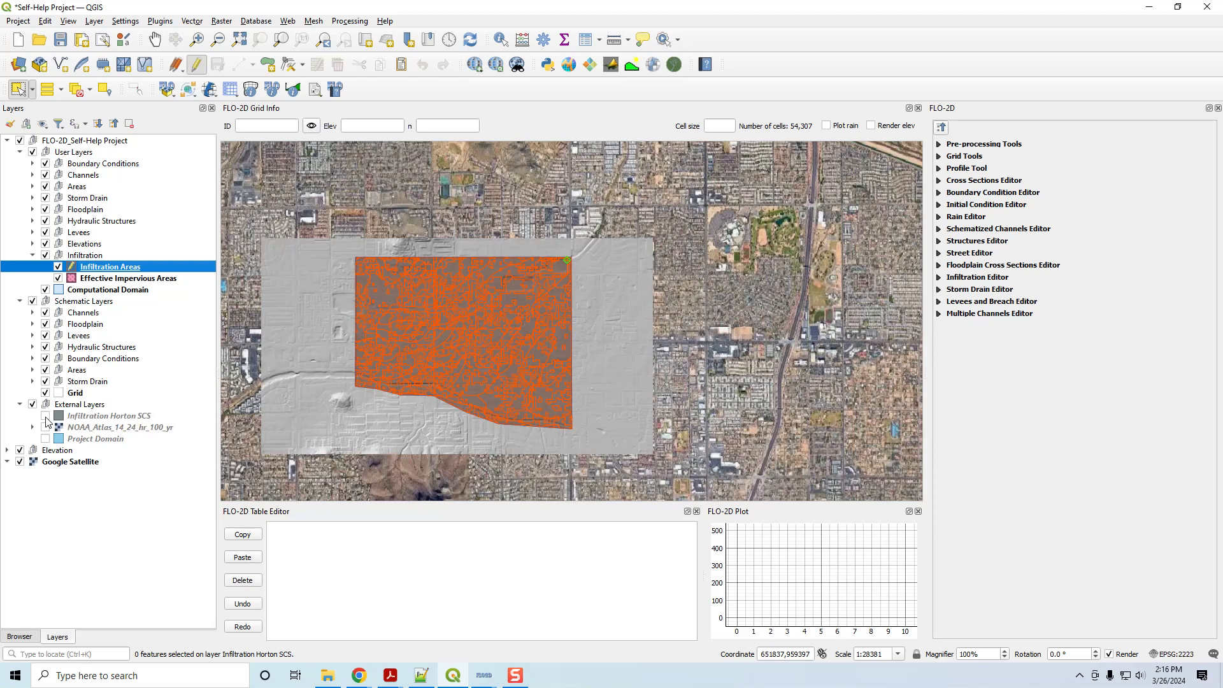
# Open the Infiltration Areas attribute table and widen its window to examine the infiltration parameter columns.
pyautogui.rightClick(127, 272)
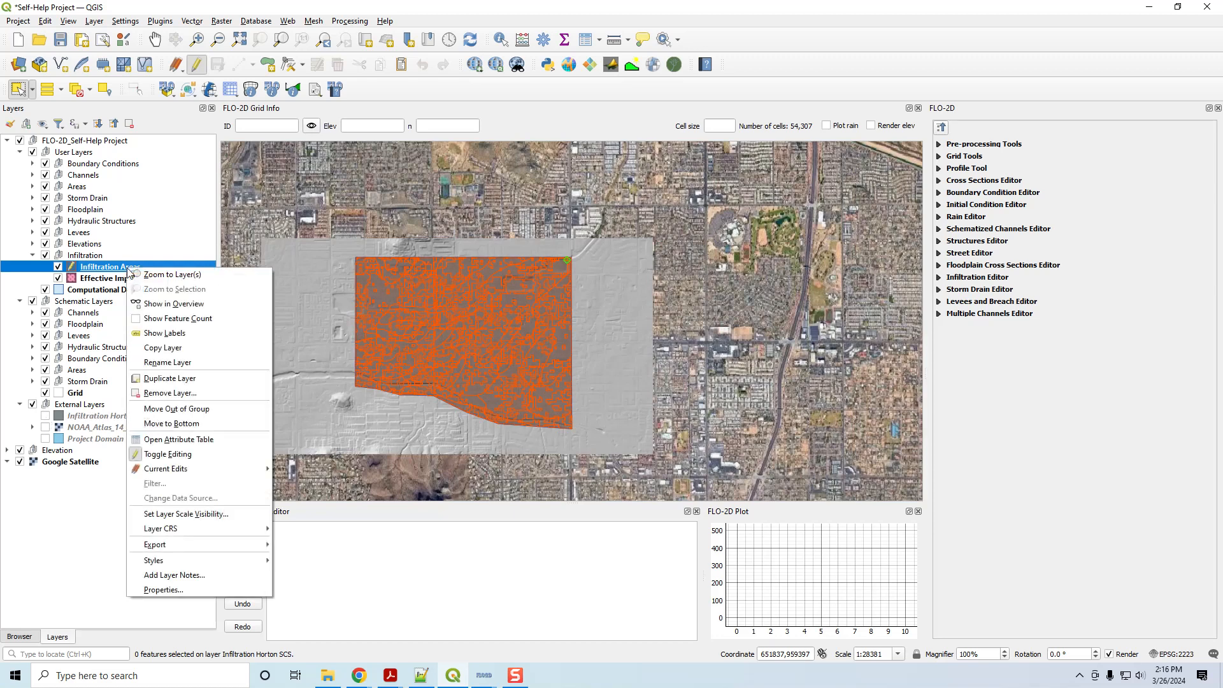
pyautogui.click(184, 442)
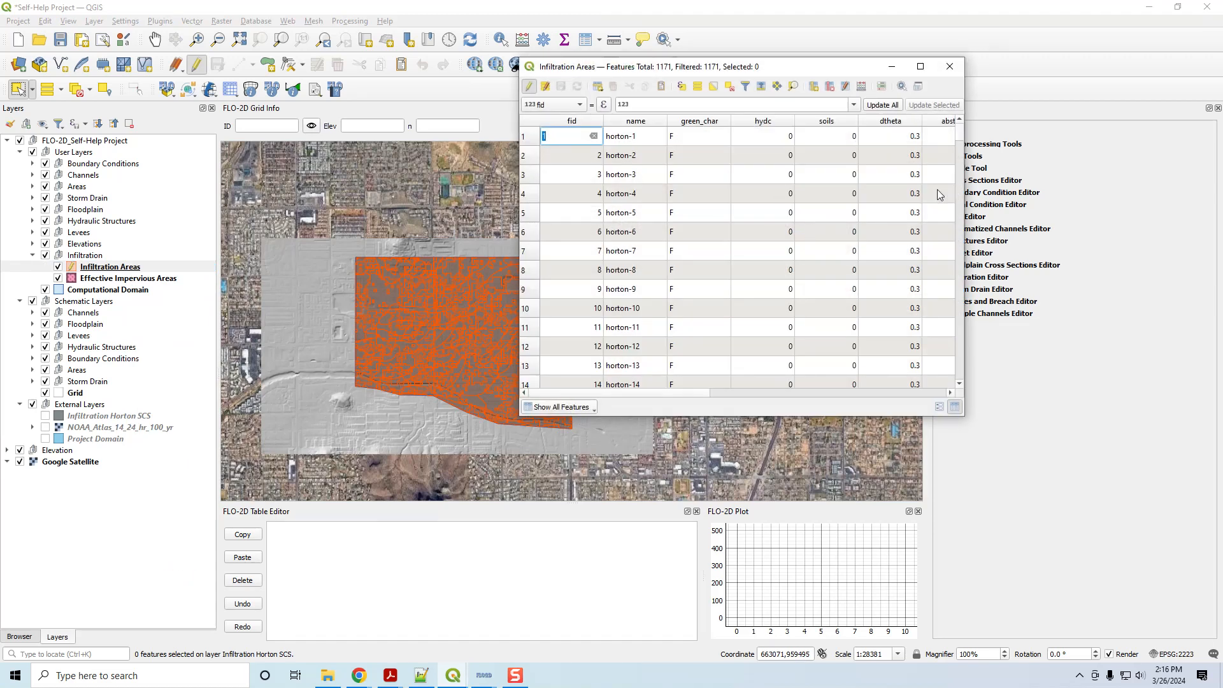
pyautogui.moveTo(797, 71); pyautogui.dragTo(560, 55)
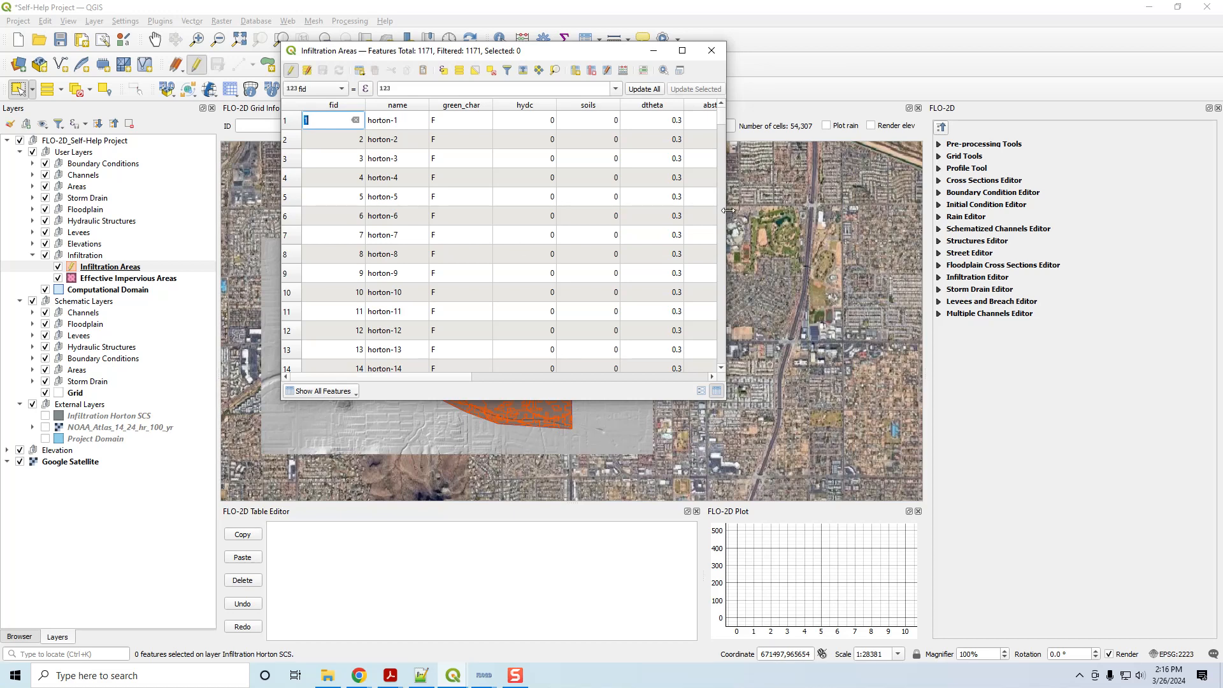
pyautogui.moveTo(728, 209); pyautogui.dragTo(1078, 202)
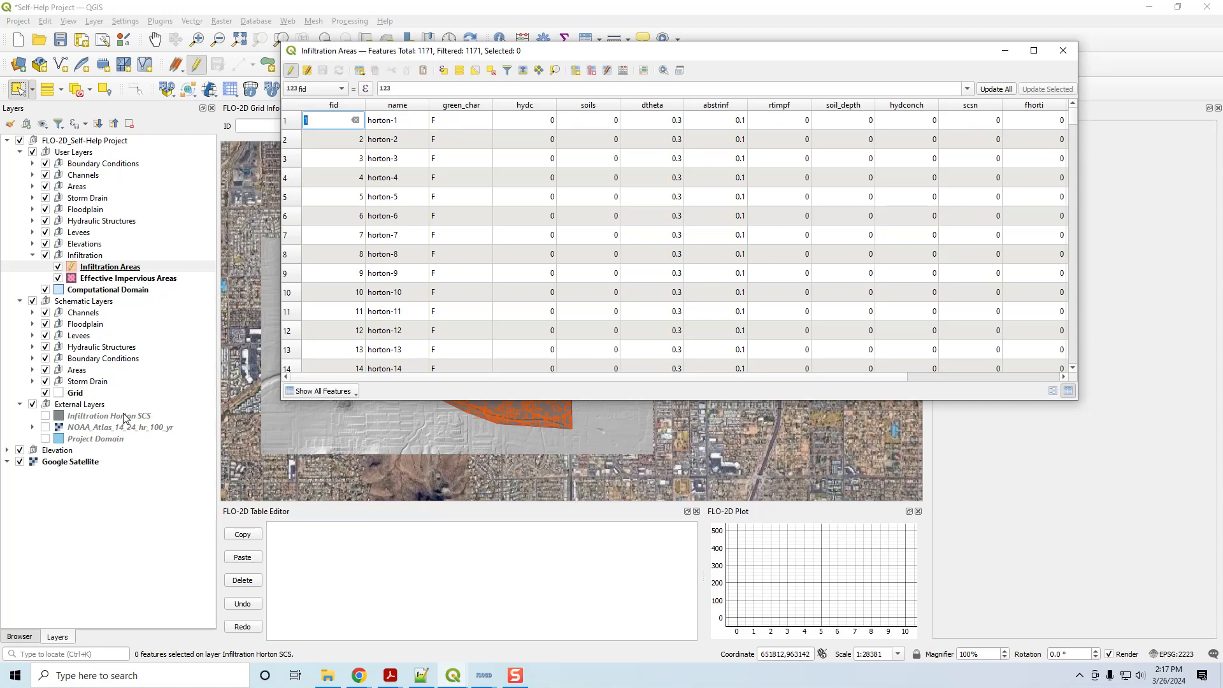
# Open the Infiltration Horton SCS attribute table as well and place its window below the Infiltration Areas table.
pyautogui.click(463, 680)
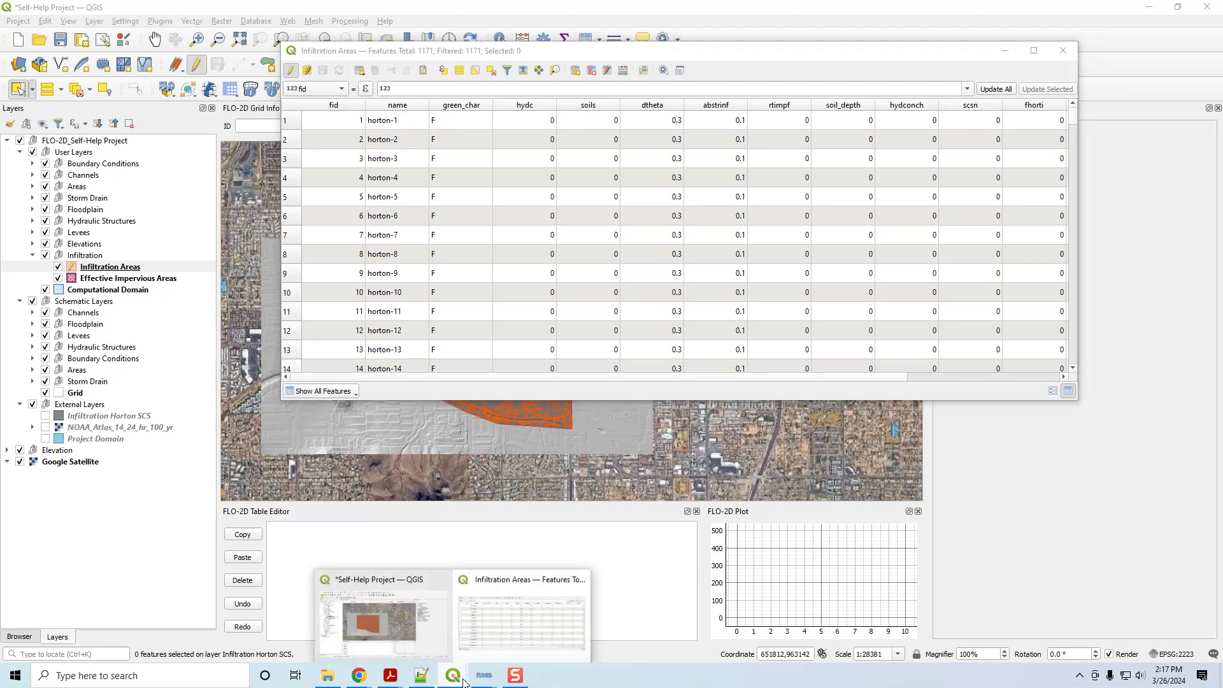
pyautogui.click(100, 415)
pyautogui.rightClick(99, 415)
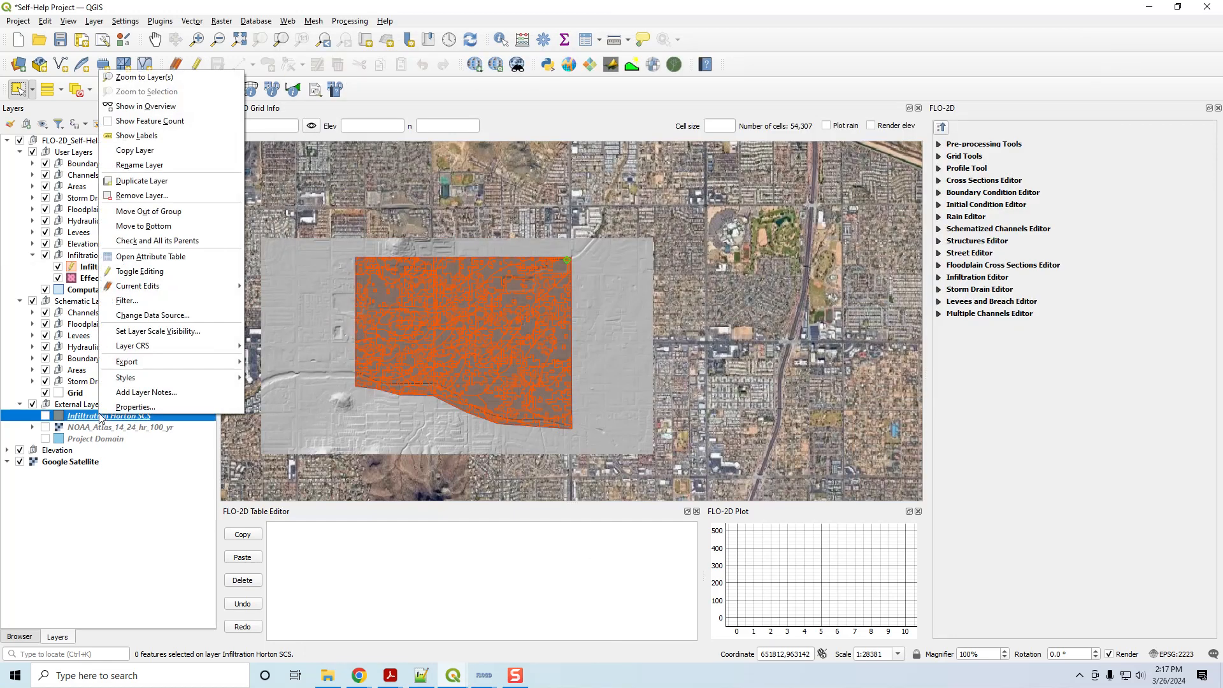
pyautogui.click(137, 256)
pyautogui.moveTo(729, 69); pyautogui.dragTo(608, 284)
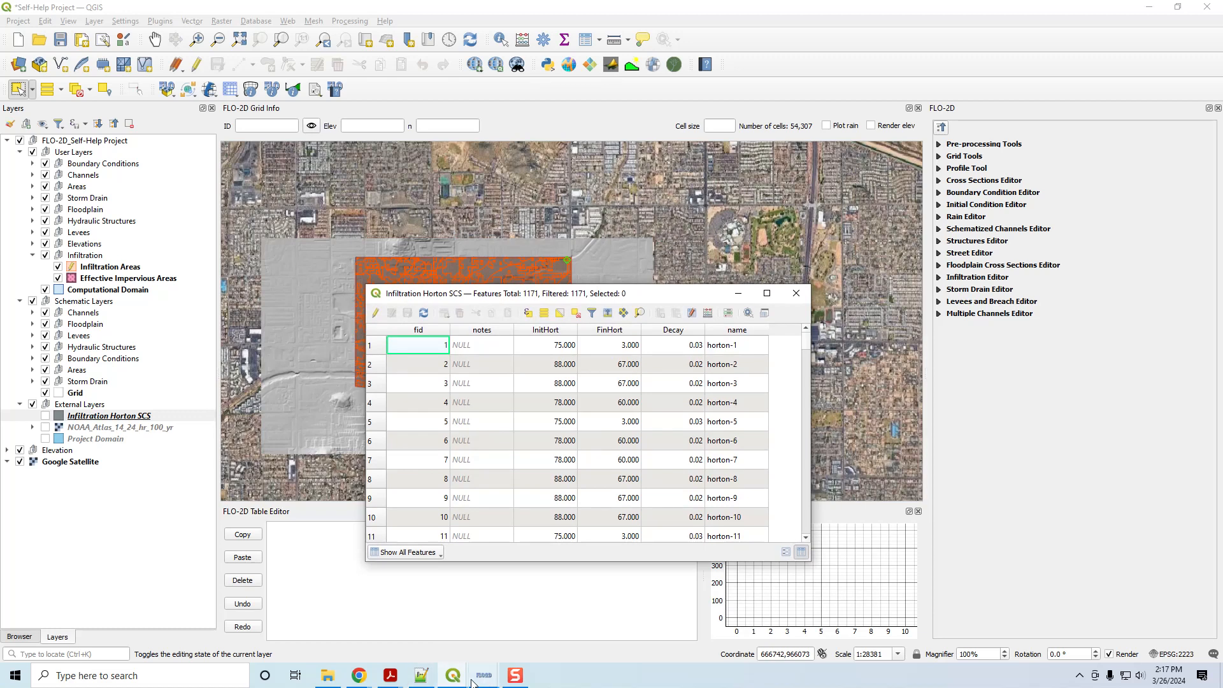
# Compare the InitHort, FinHort and Decay columns of Infiltration Horton SCS with fhorti, fhortf and deca in Infiltration Areas.
pyautogui.moveTo(459, 682)
pyautogui.click(444, 602)
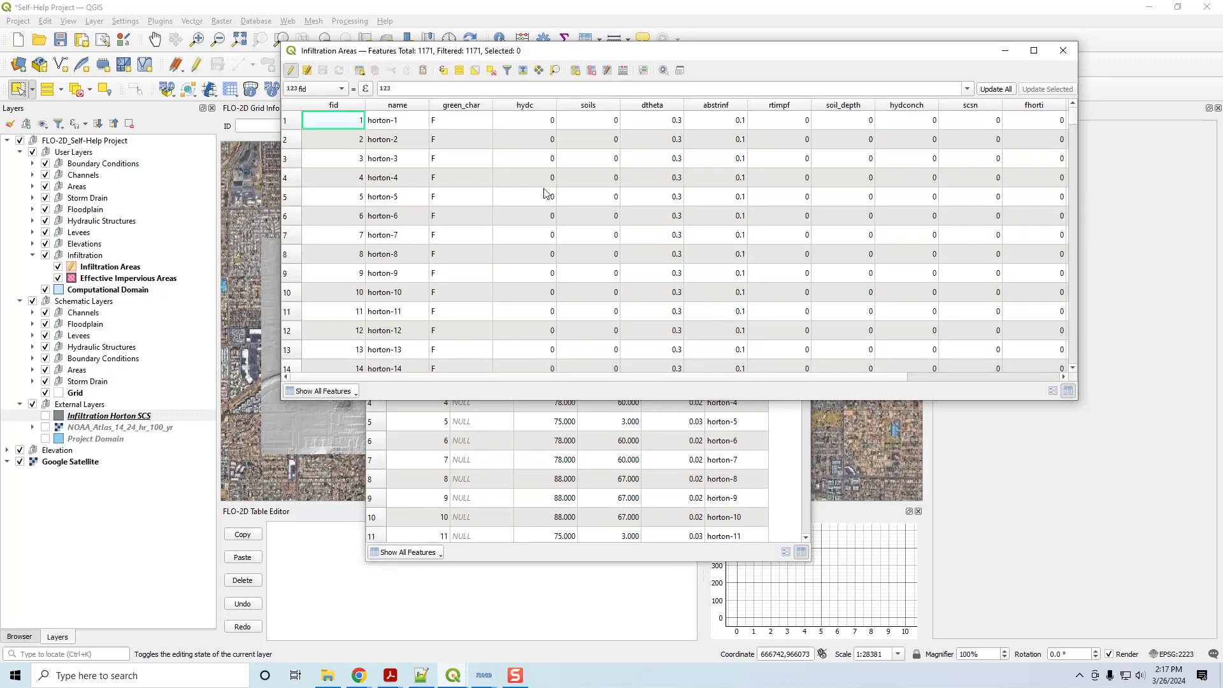
pyautogui.click(405, 459)
pyautogui.moveTo(480, 293); pyautogui.dragTo(394, 300)
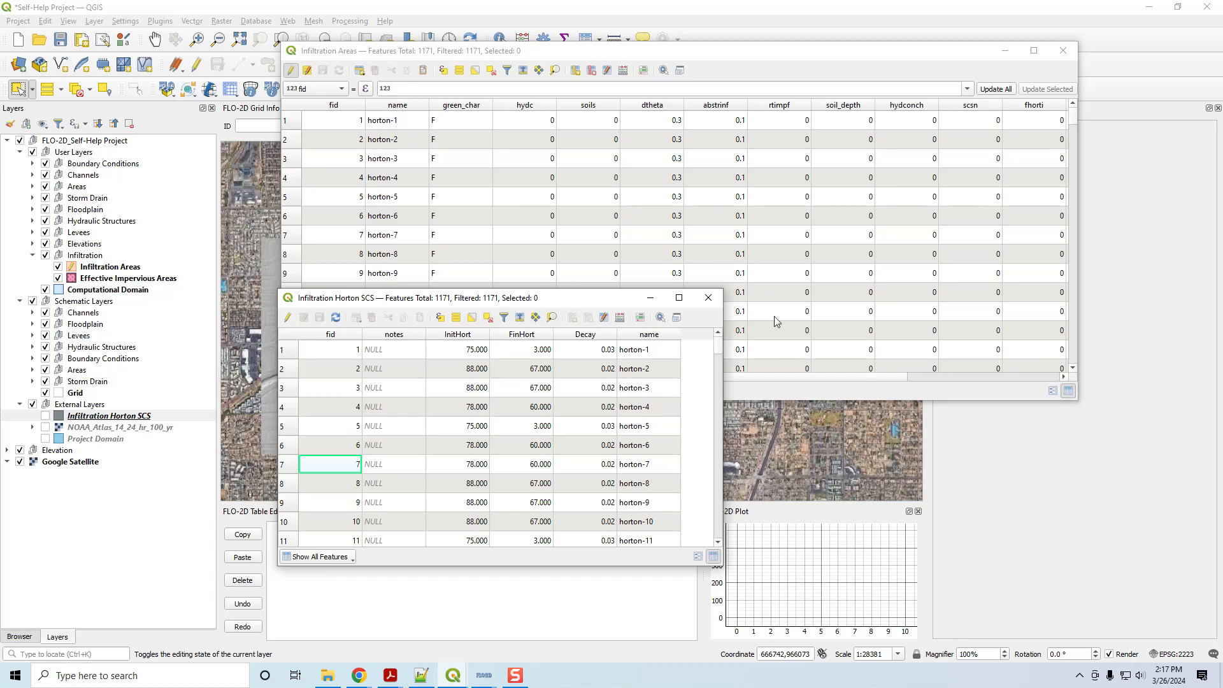
pyautogui.moveTo(800, 378); pyautogui.dragTo(1011, 378)
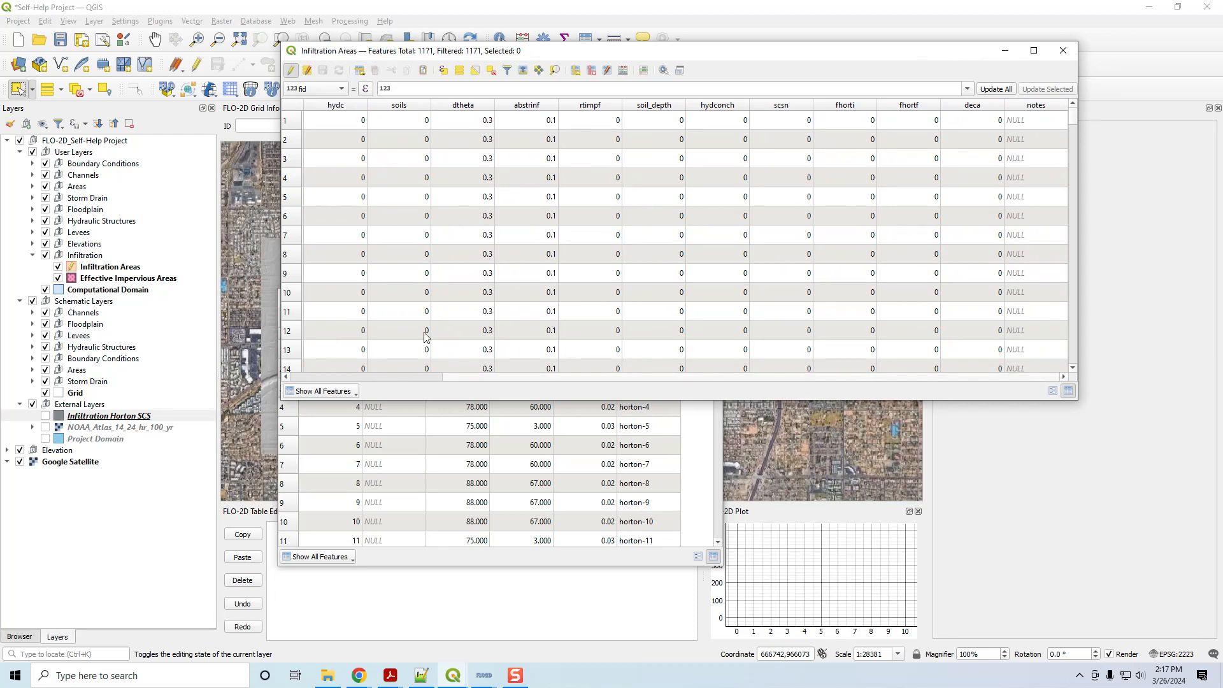
pyautogui.click(381, 486)
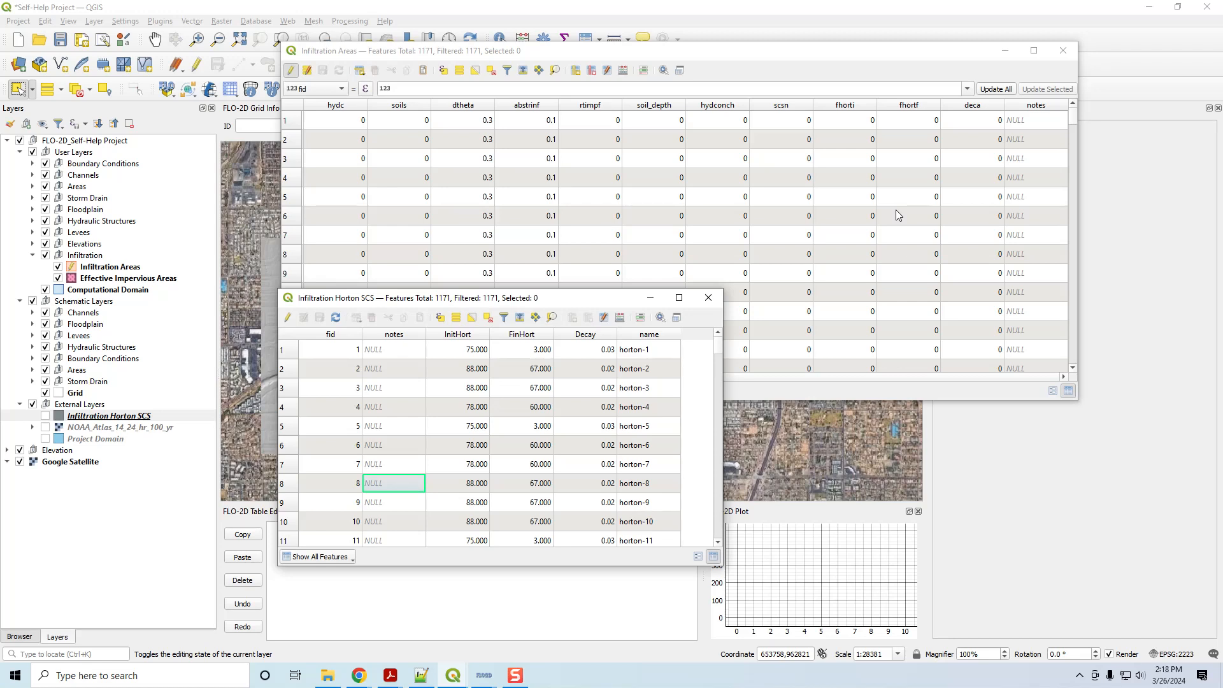
pyautogui.moveTo(575, 300); pyautogui.dragTo(595, 317)
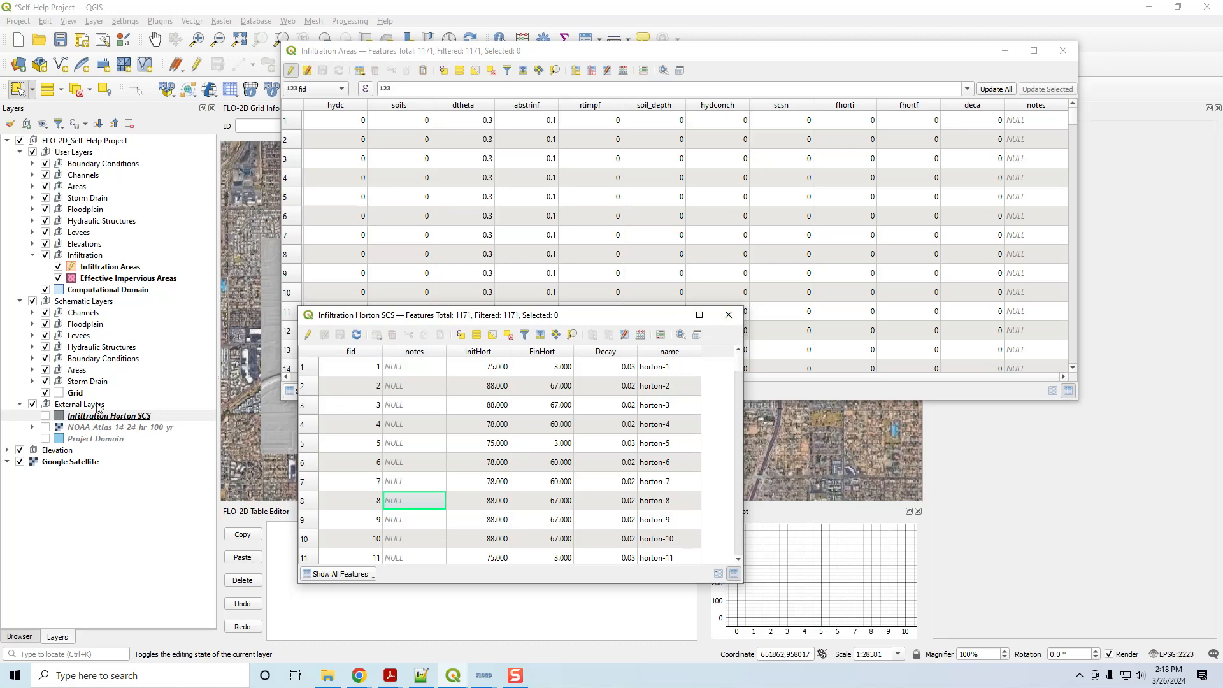
# Stop editing the Infiltration Areas layer and keep it as the active layer.
pyautogui.click(91, 269)
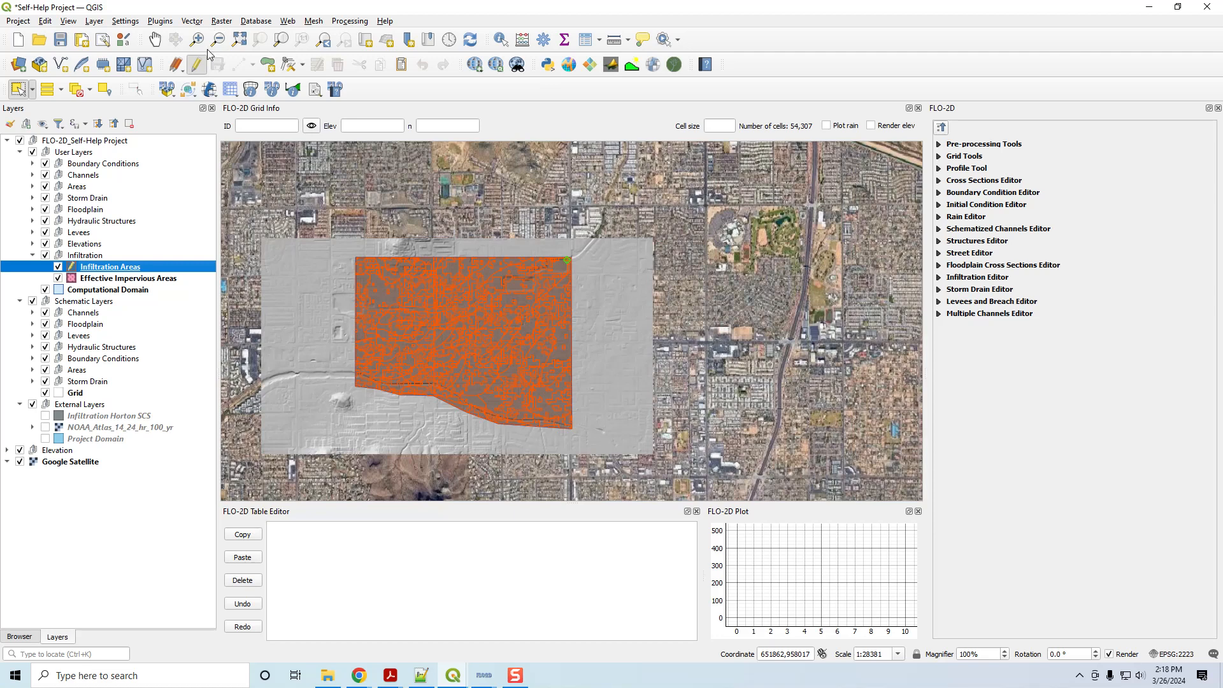
pyautogui.click(196, 64)
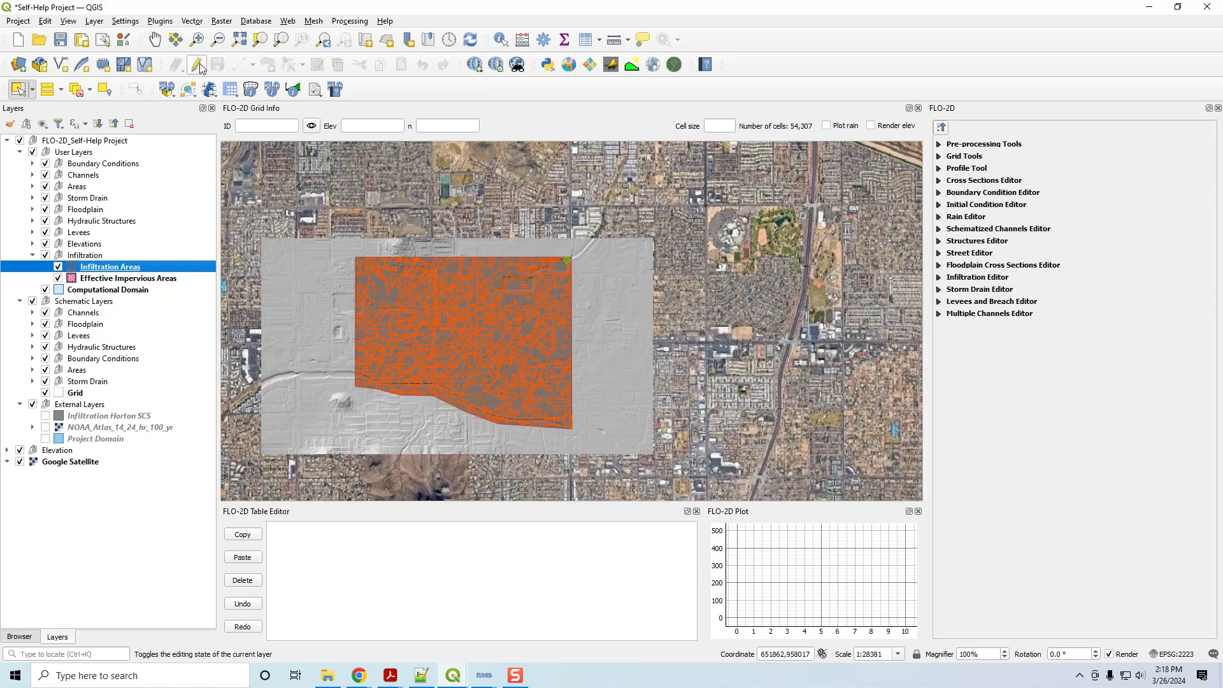
pyautogui.rightClick(110, 268)
pyautogui.click(92, 271)
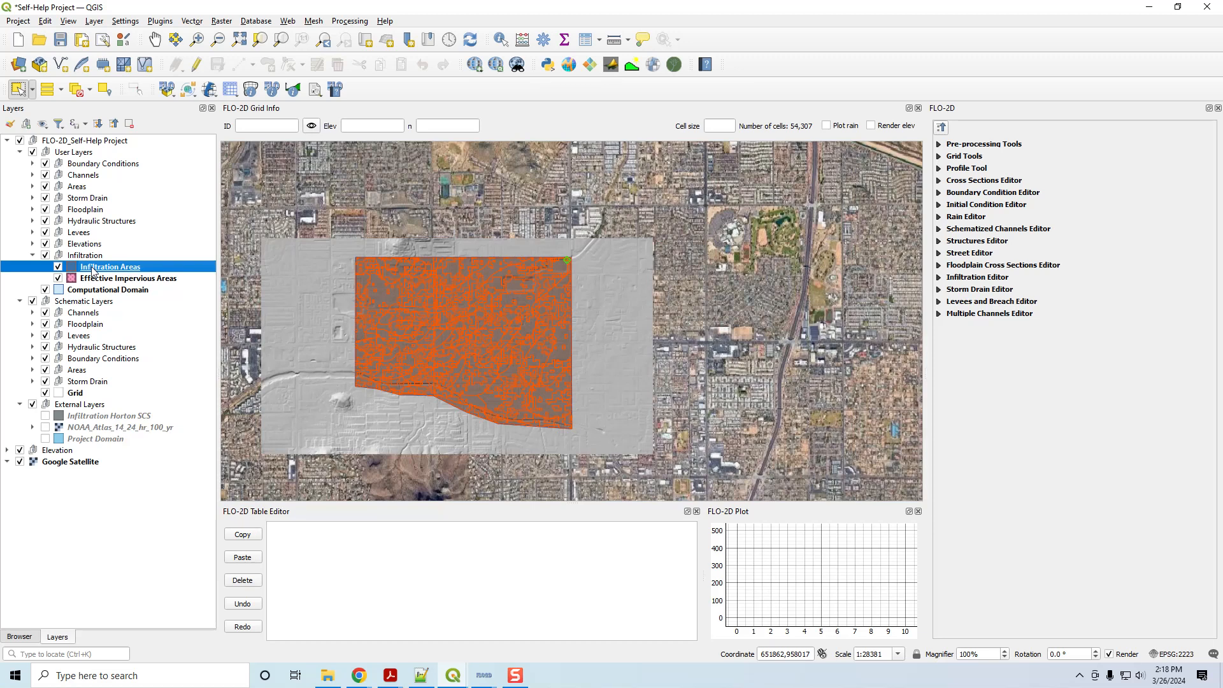
# Open the join settings in the Infiltration Areas layer properties and start adding a new vector join.
pyautogui.doubleClick(92, 271)
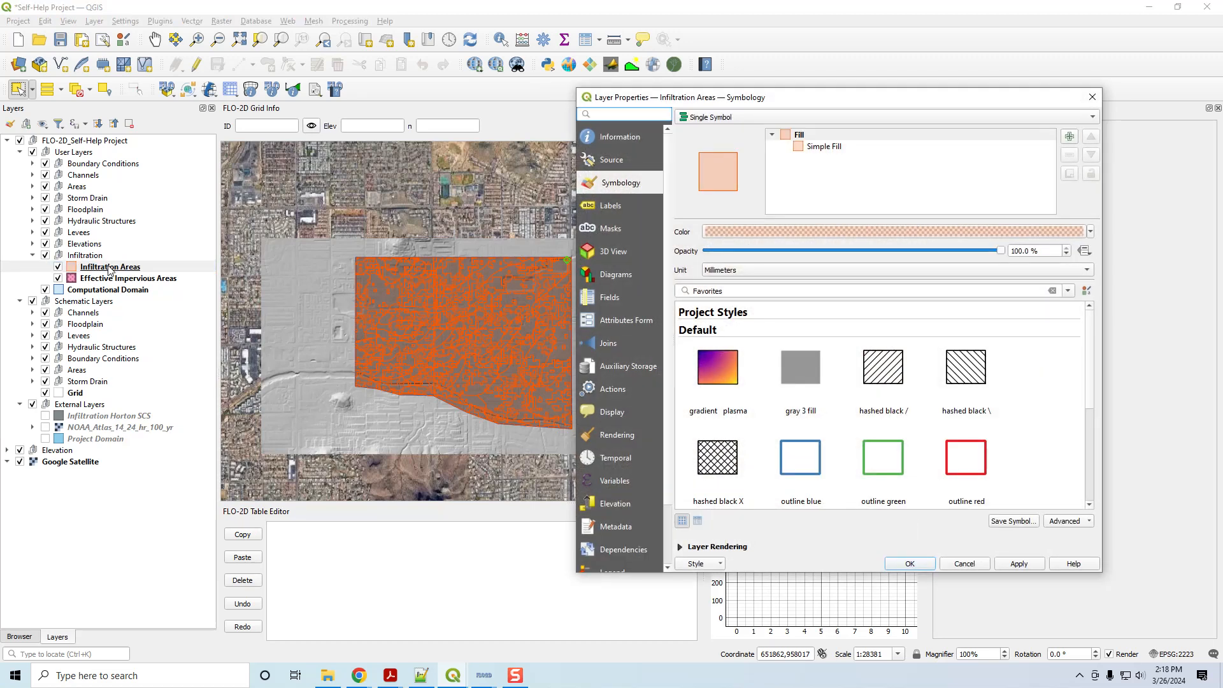
pyautogui.click(612, 348)
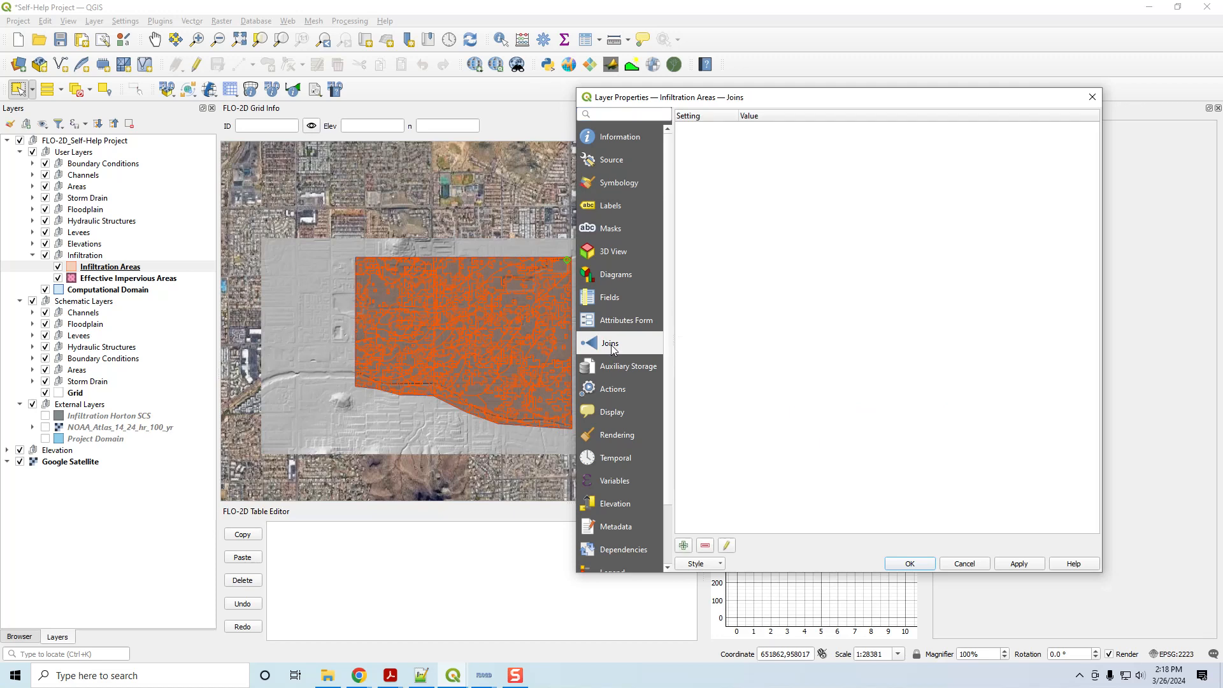
pyautogui.click(684, 546)
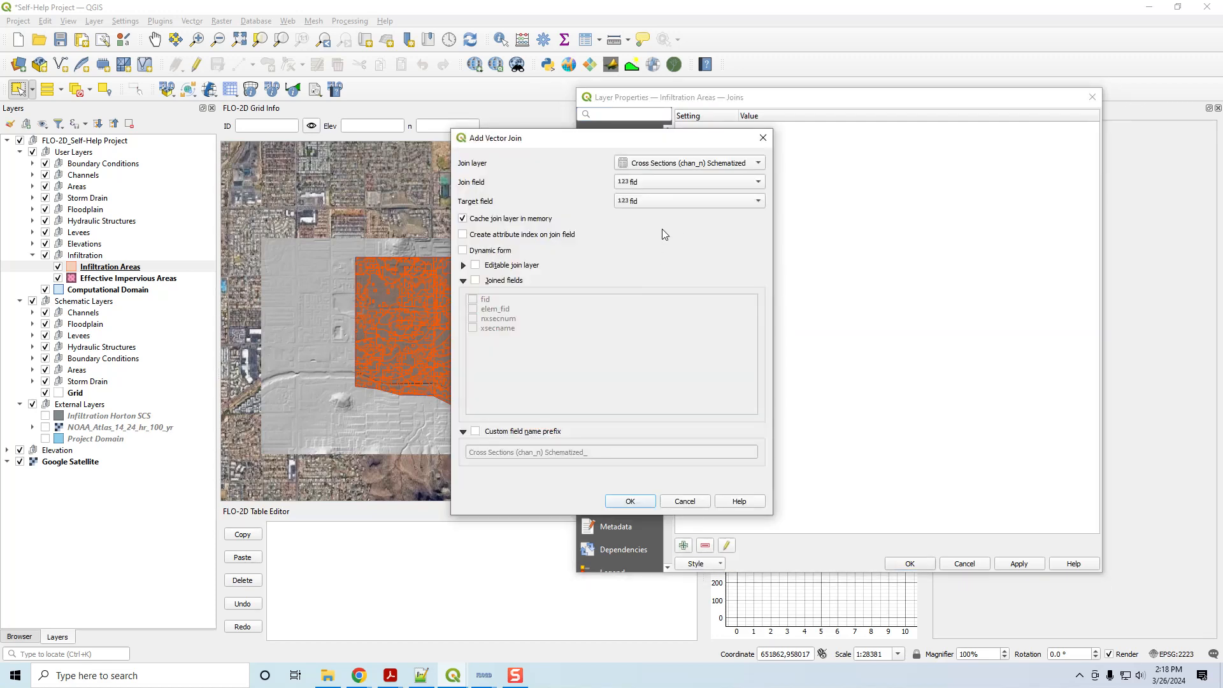
pyautogui.moveTo(667, 143); pyautogui.dragTo(940, 161)
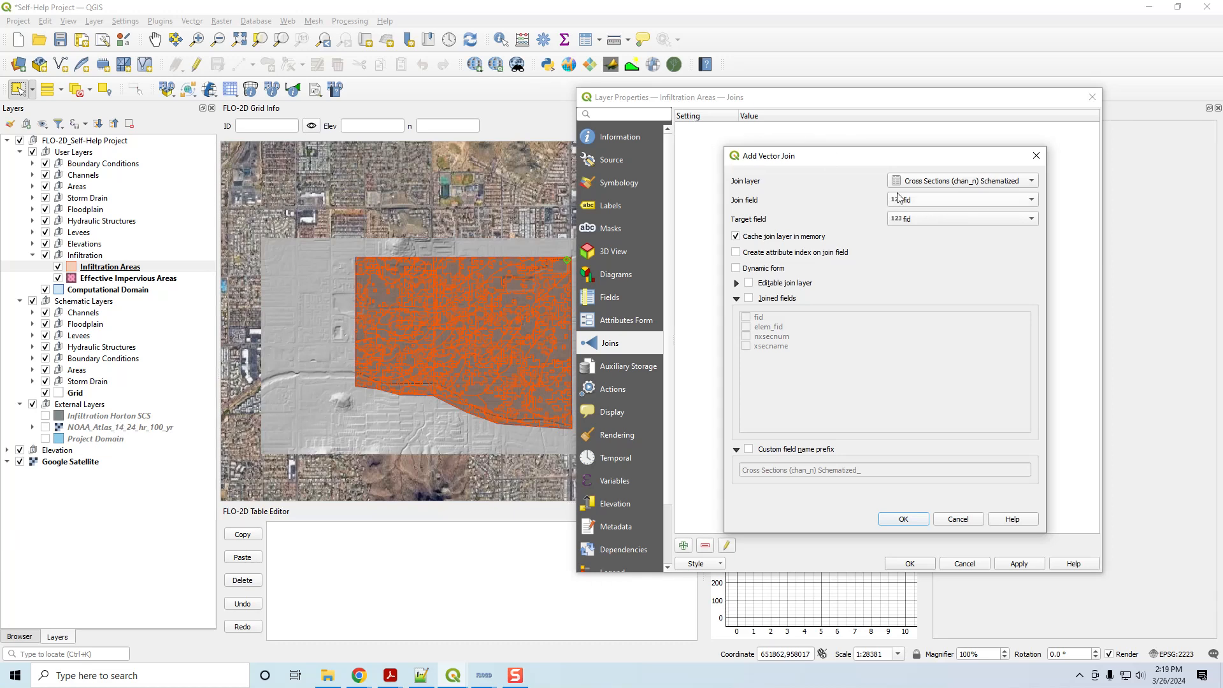
# Set Infiltration Horton SCS as the join layer of the new vector join.
pyautogui.click(921, 184)
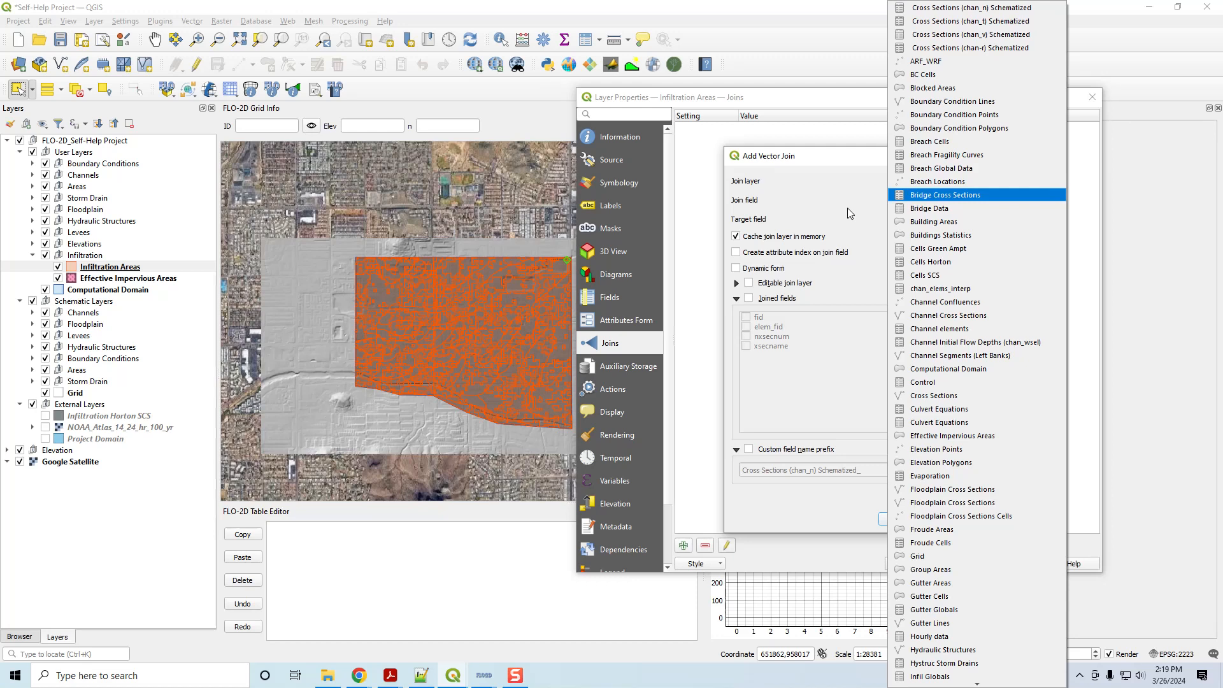
pyautogui.press('i')
pyautogui.press('Down')
pyautogui.press('Down')
pyautogui.press('Down')
pyautogui.press('Down')
pyautogui.press('Down')
pyautogui.press('Down')
pyautogui.press('Down')
pyautogui.press('Down')
pyautogui.press('Down')
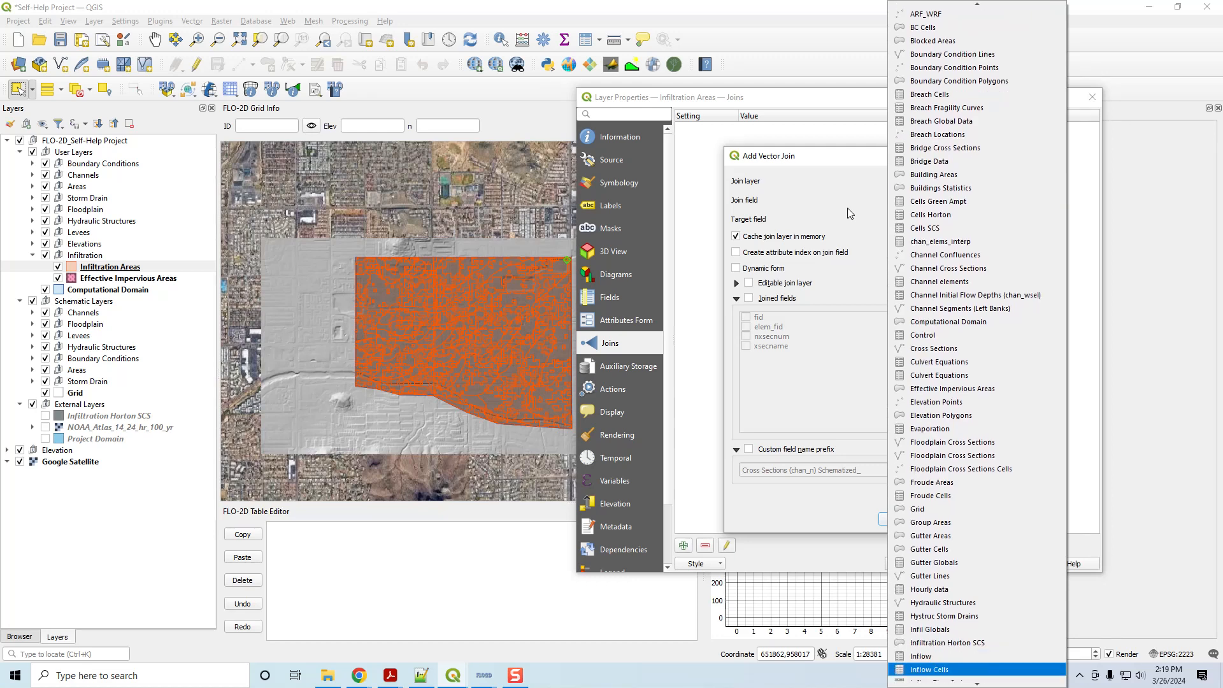
pyautogui.press('Up')
pyautogui.press('Up')
pyautogui.press('Up')
pyautogui.press('Up')
pyautogui.press('Up')
pyautogui.press('Up')
pyautogui.press('Down')
pyautogui.press('Down')
pyautogui.press('Down')
pyautogui.press('Up')
pyautogui.press('Up')
pyautogui.press('Up')
pyautogui.press('Up')
pyautogui.press('Up')
pyautogui.press('Up')
pyautogui.press('Down')
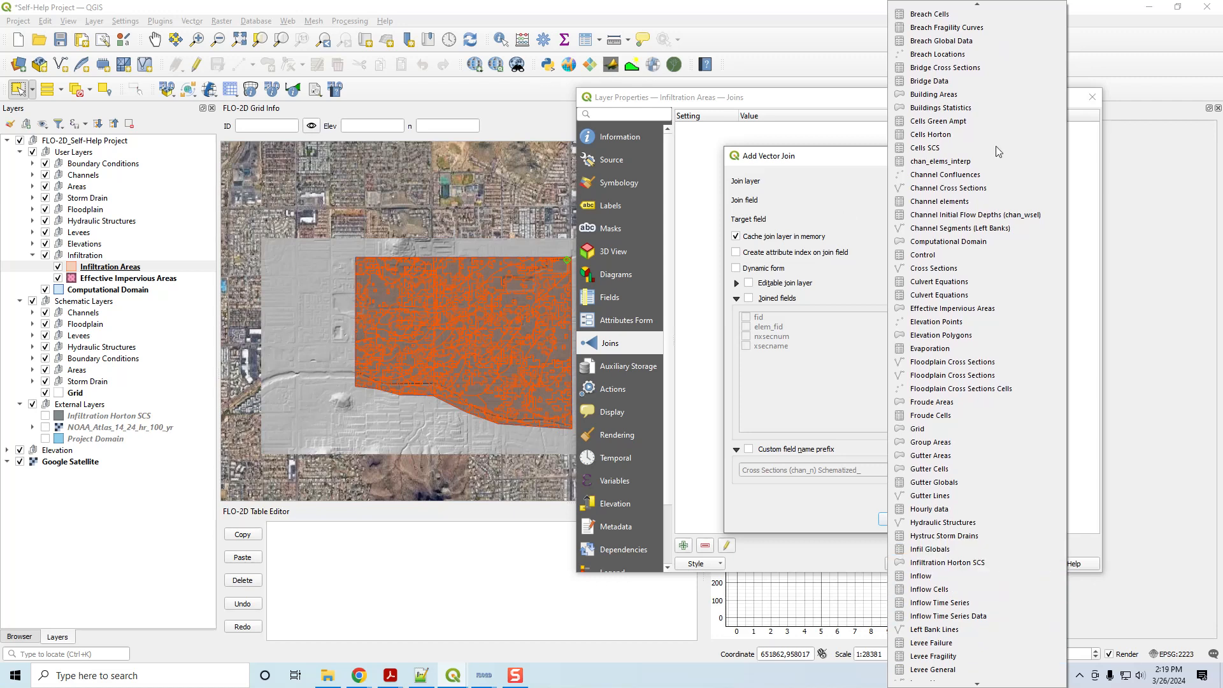
pyautogui.click(937, 563)
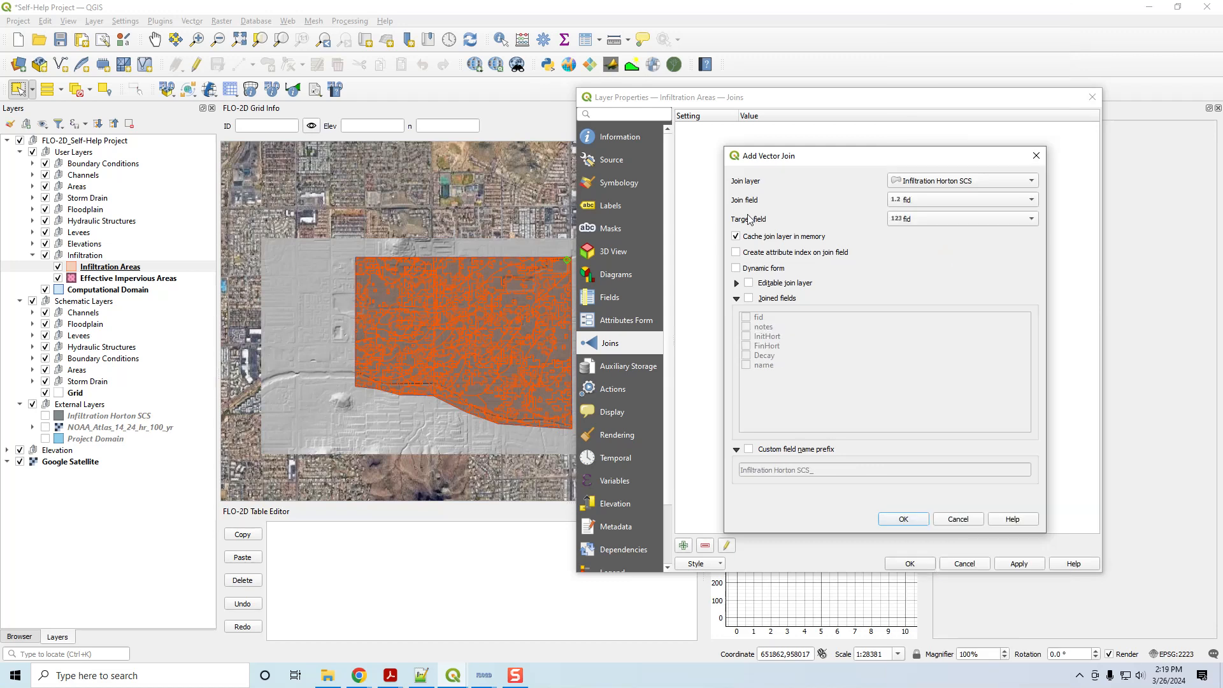
# Match the two layers by the name field, using it as both the join field and the target field.
pyautogui.click(918, 205)
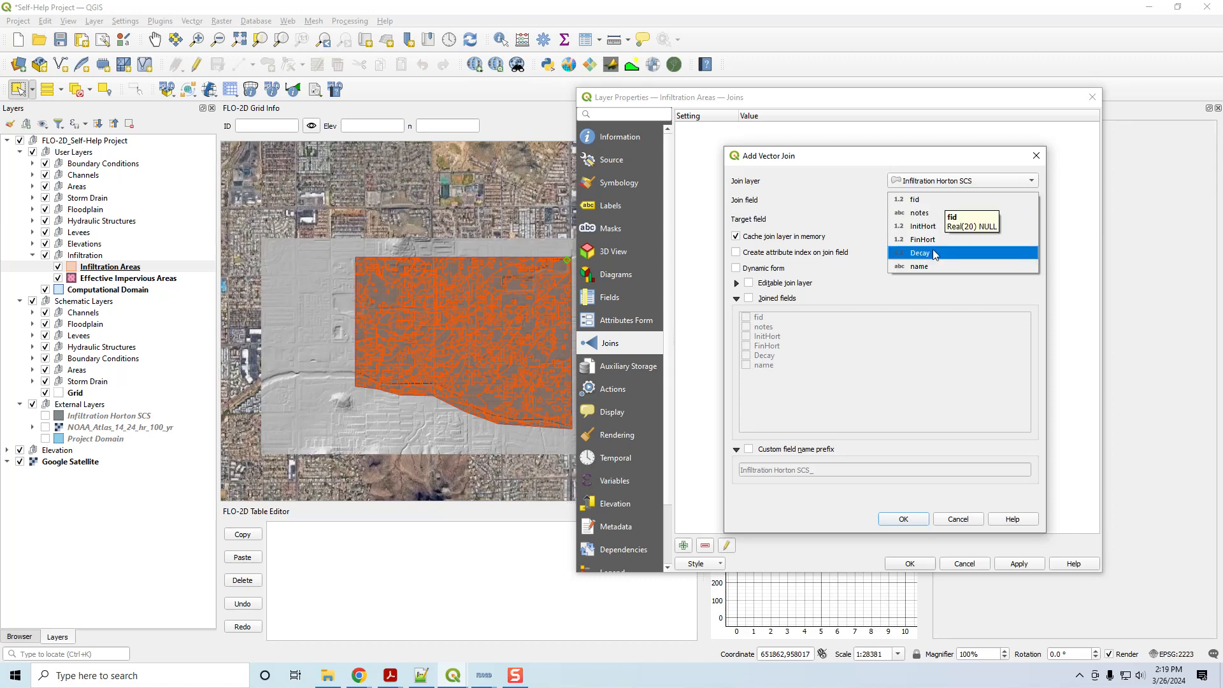
pyautogui.click(927, 266)
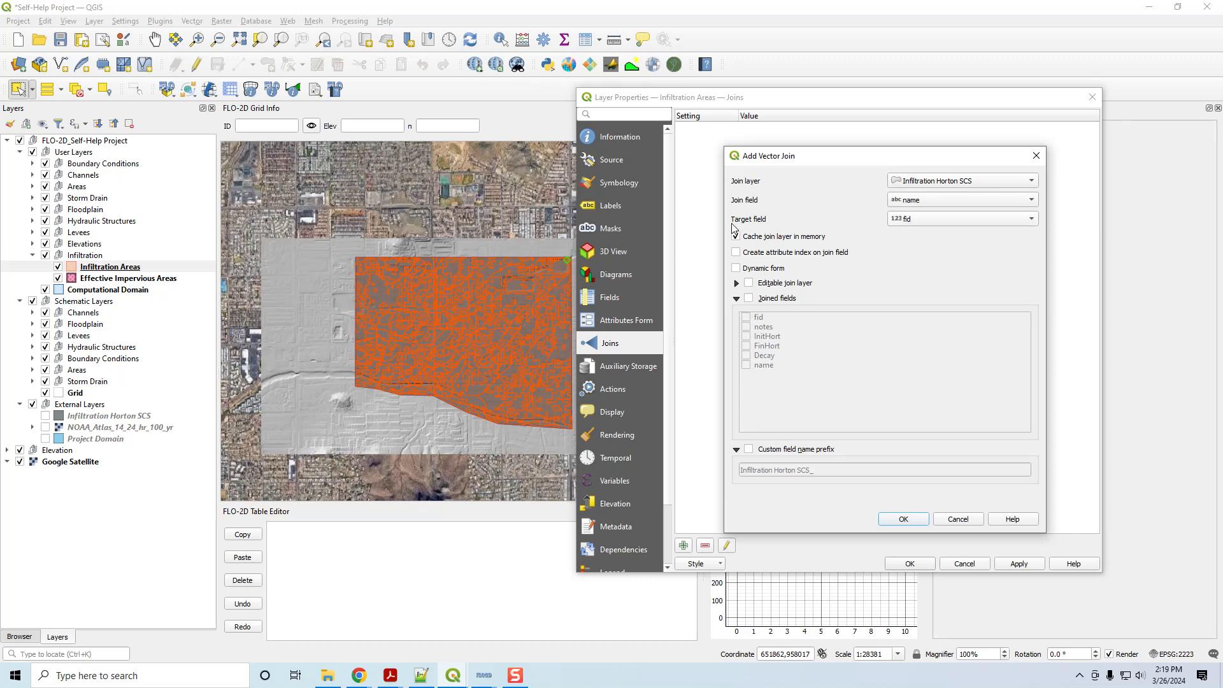
pyautogui.click(911, 220)
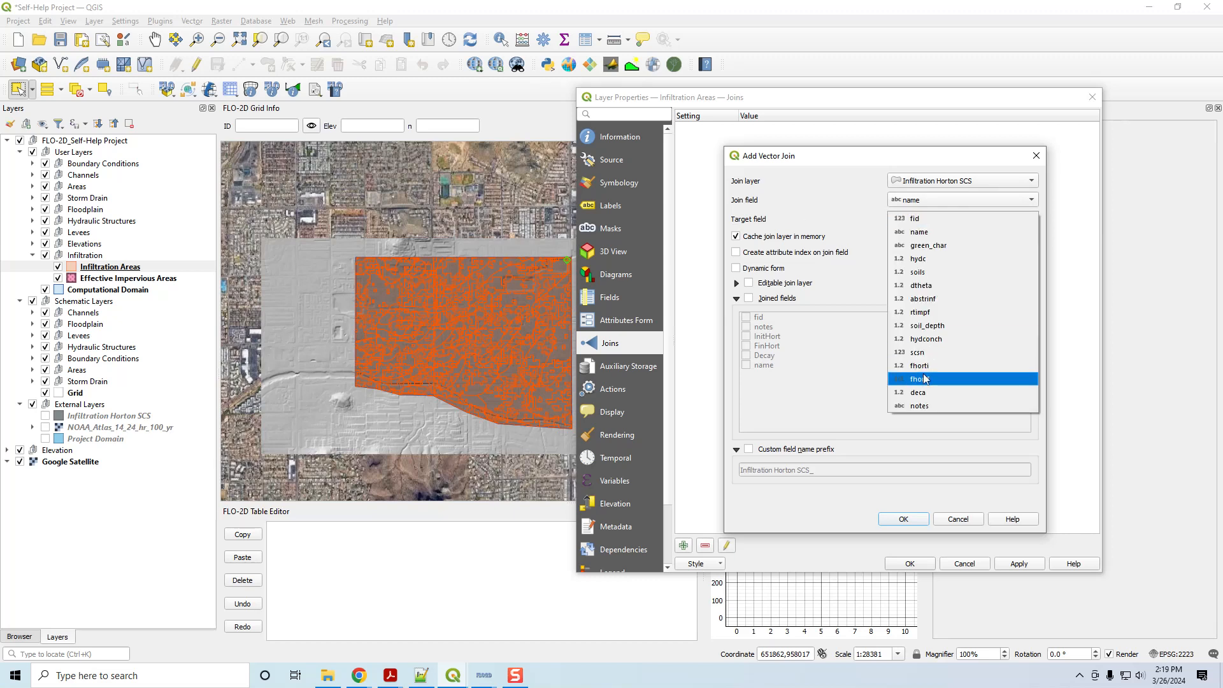
pyautogui.click(922, 233)
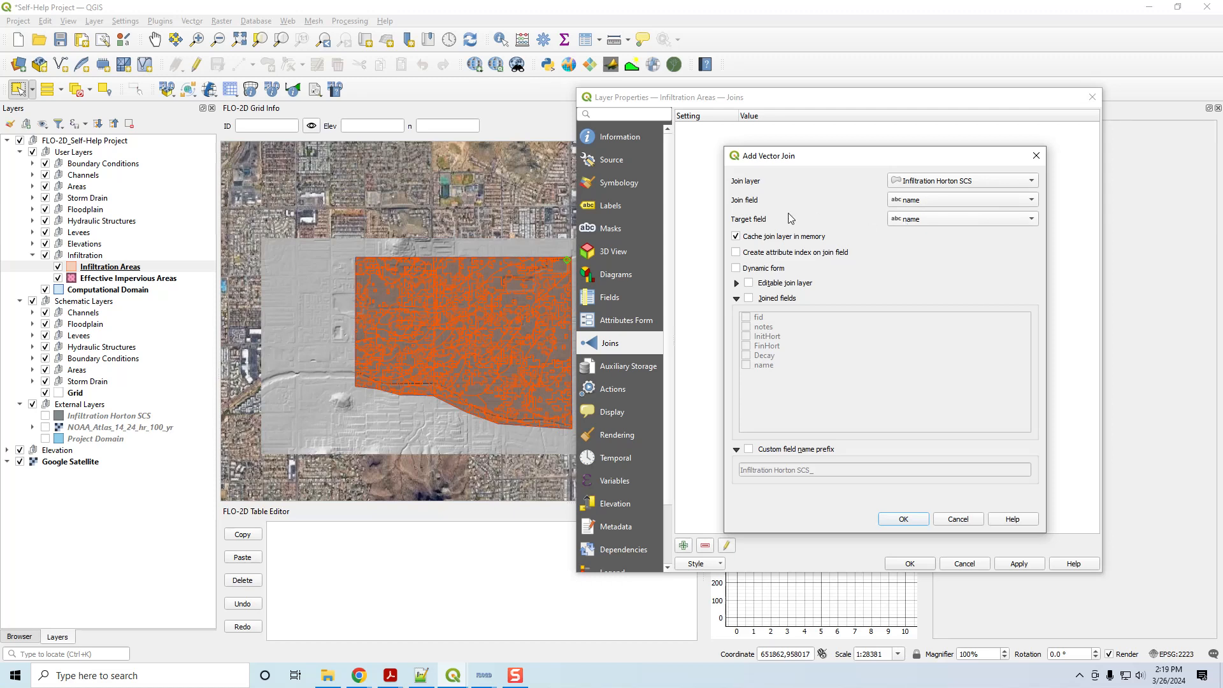
pyautogui.click(921, 205)
pyautogui.click(921, 203)
# Create the join with only InitHort, FinHort and Decay as joined fields and the custom field name prefix Horton.
pyautogui.click(749, 299)
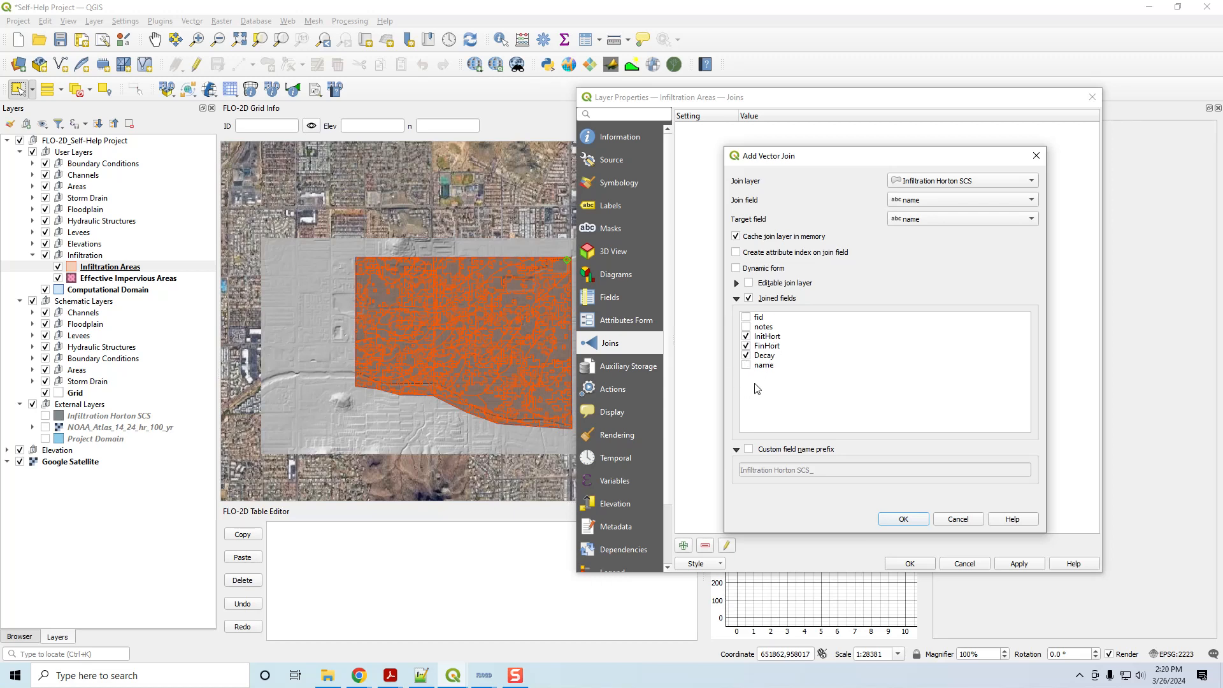
pyautogui.click(749, 450)
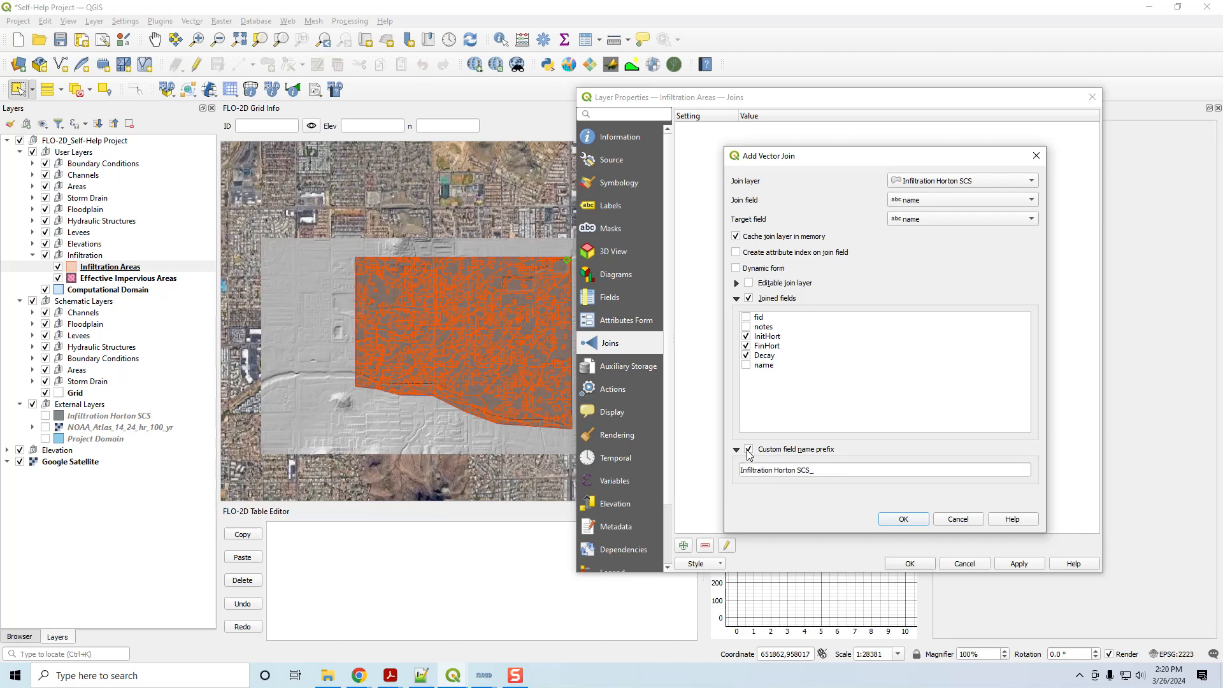
pyautogui.moveTo(813, 473); pyautogui.dragTo(691, 467)
pyautogui.write('Horton')
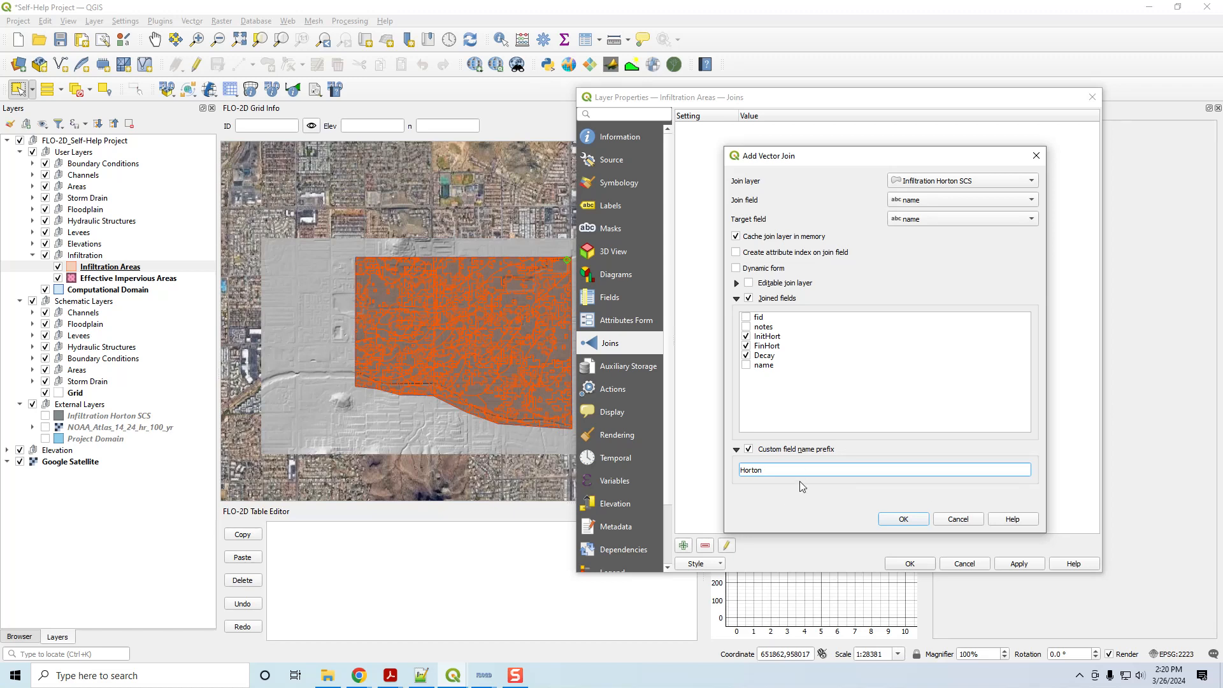
pyautogui.click(904, 520)
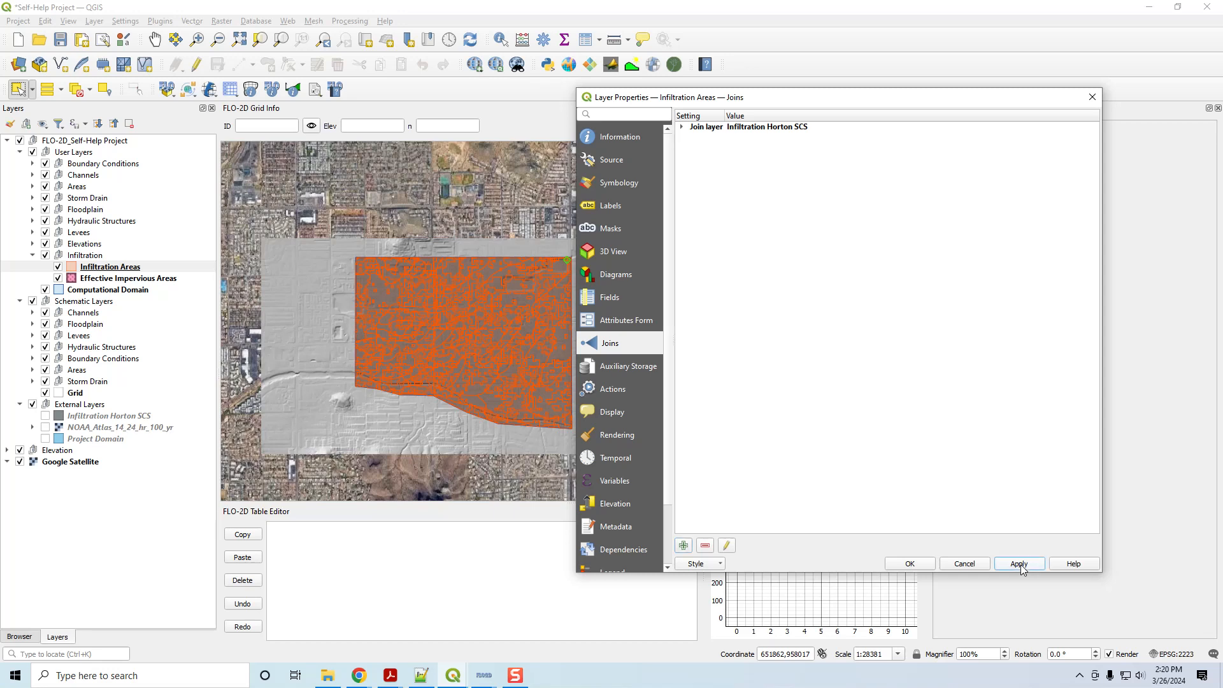
pyautogui.click(909, 565)
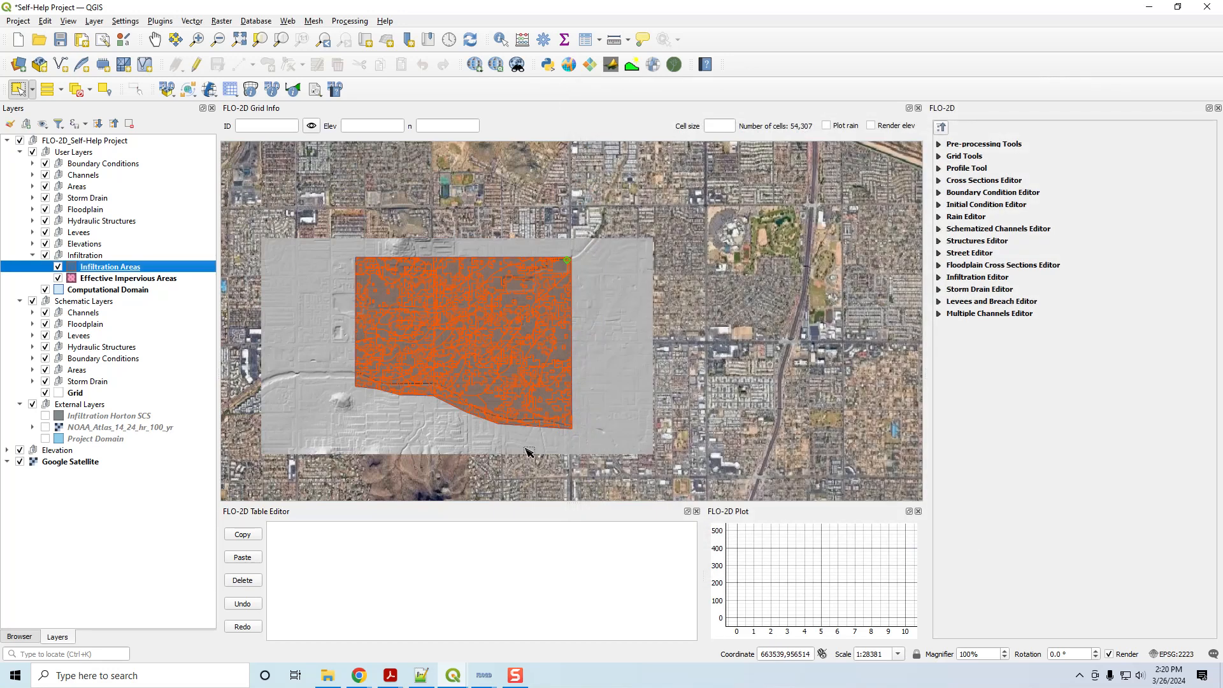
# Open the Infiltration Areas attribute table and widen its window to show the joined Horton columns.
pyautogui.rightClick(94, 272)
pyautogui.click(157, 436)
pyautogui.moveTo(825, 68); pyautogui.dragTo(459, 58)
pyautogui.moveTo(600, 116); pyautogui.dragTo(1149, 116)
pyautogui.moveTo(965, 376); pyautogui.dragTo(1163, 380)
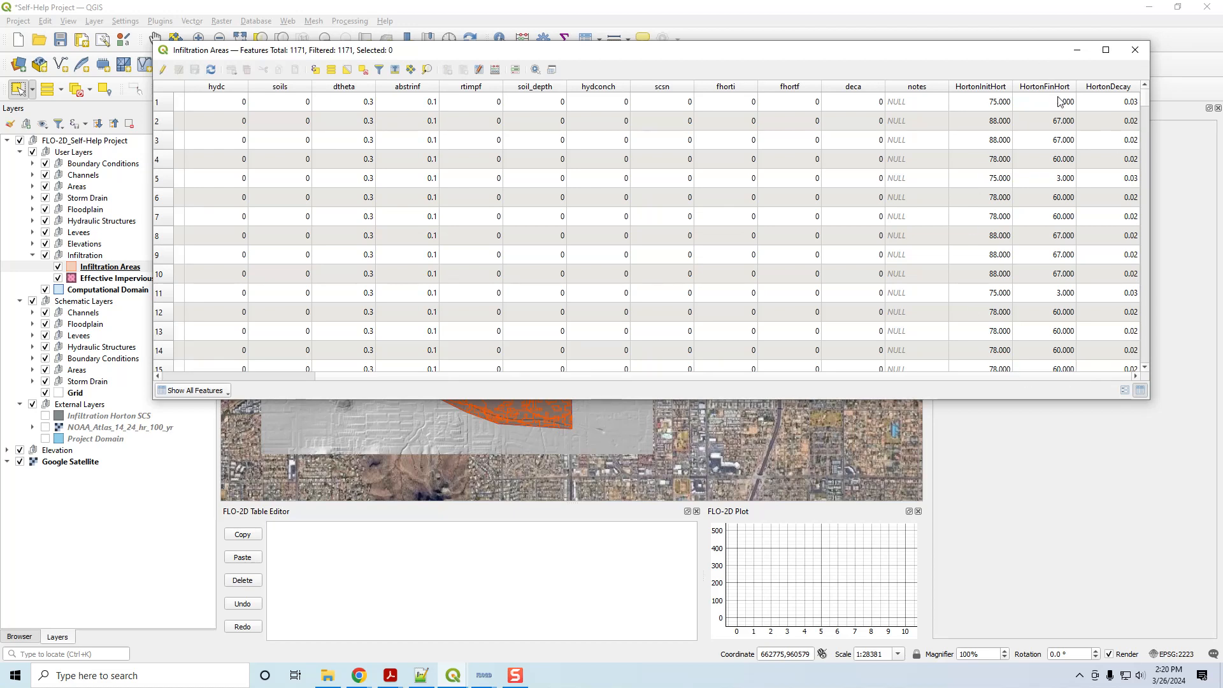
# Start editing the Infiltration Areas table and fill fhorti with the HortonInitHort values for all features.
pyautogui.click(164, 69)
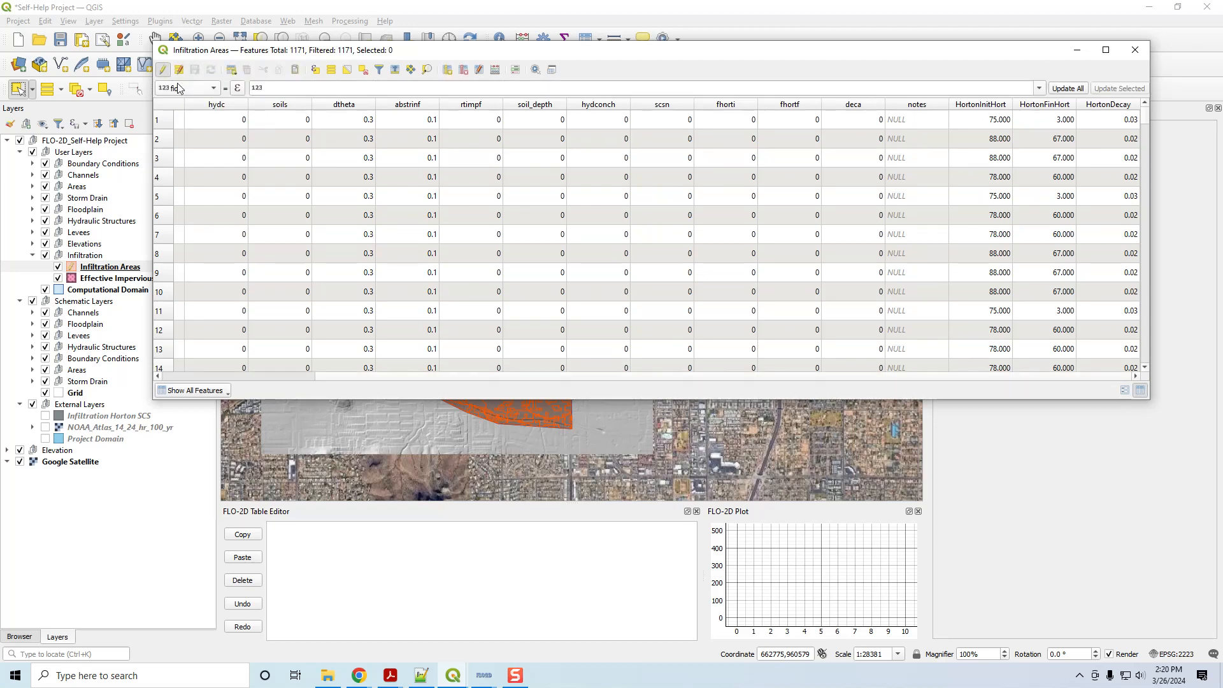
pyautogui.click(185, 89)
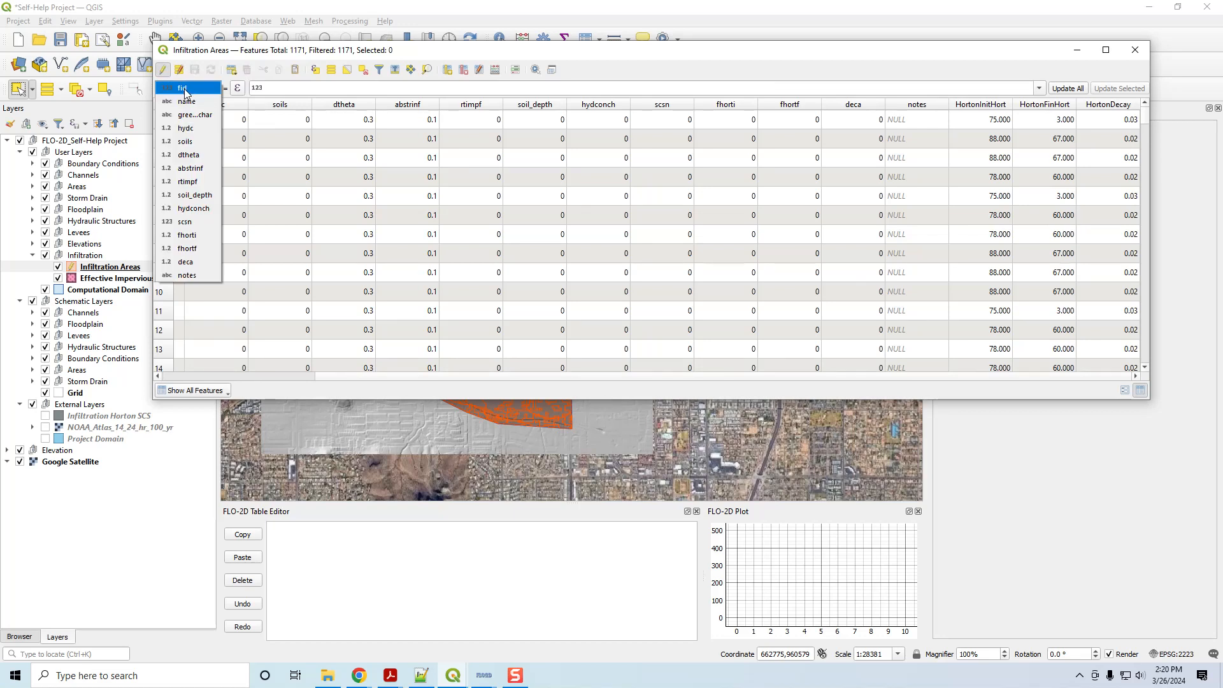
pyautogui.click(193, 235)
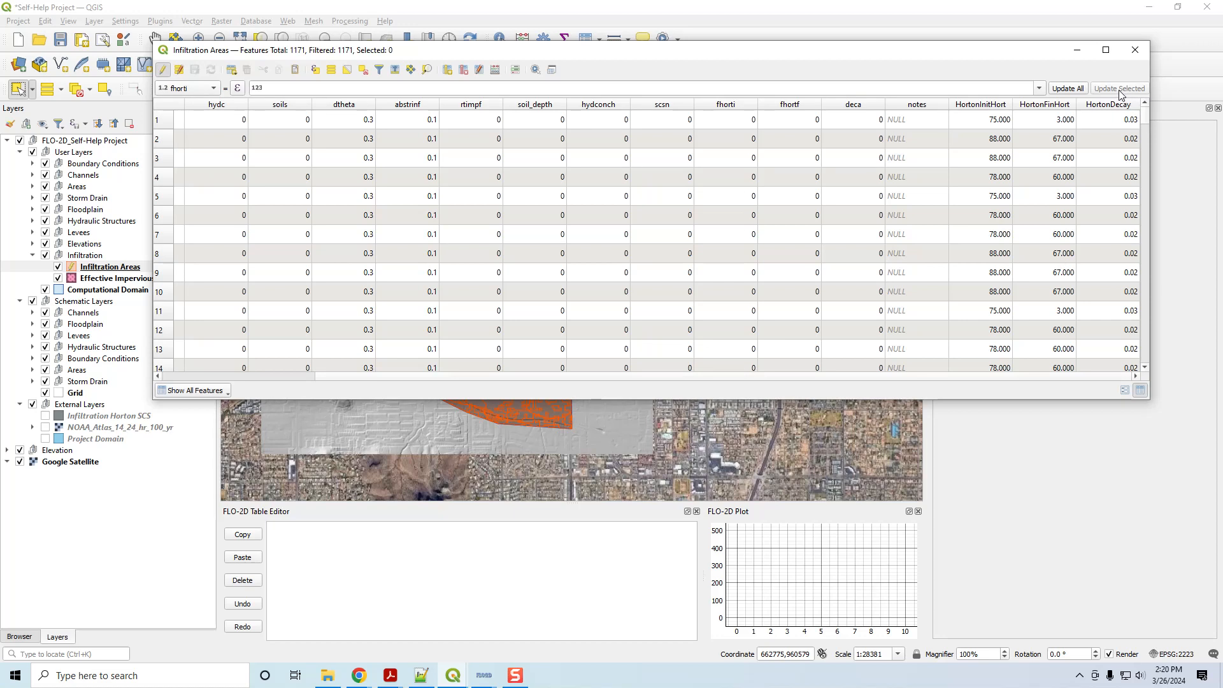
pyautogui.click(1040, 89)
pyautogui.scroll(-3, 962, 191)
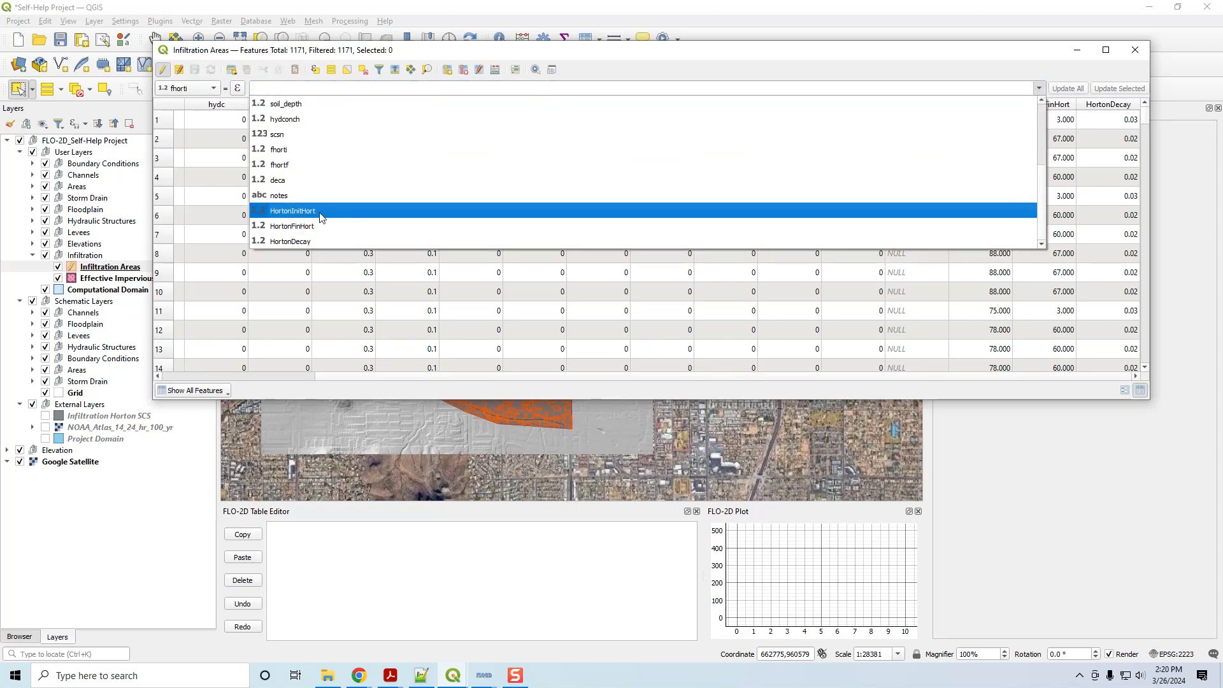
pyautogui.click(285, 212)
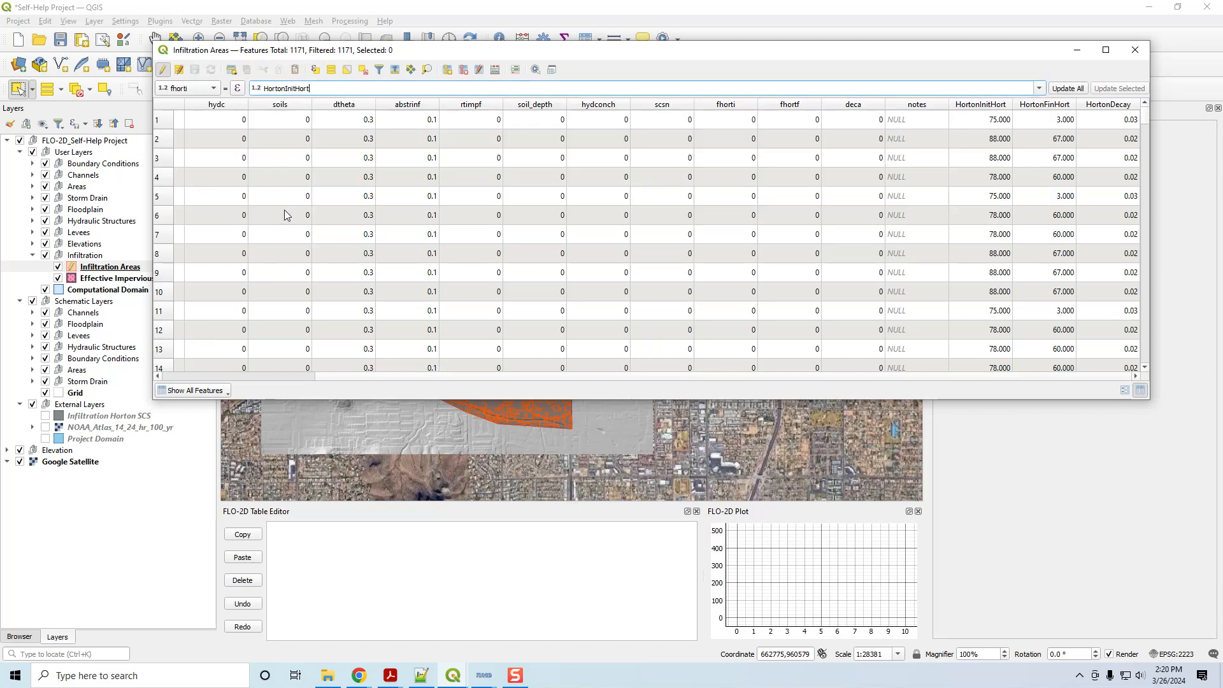
pyautogui.click(1068, 89)
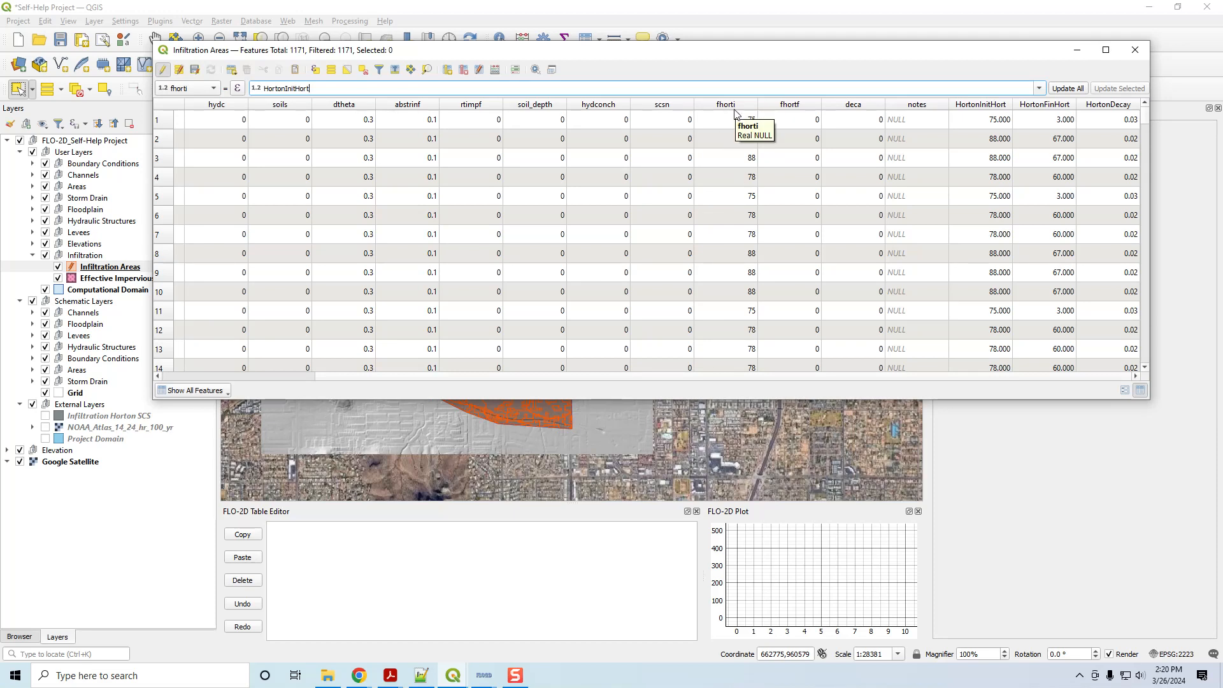
# Fill the fhortf field with the HortonFinHort values for all features.
pyautogui.click(194, 89)
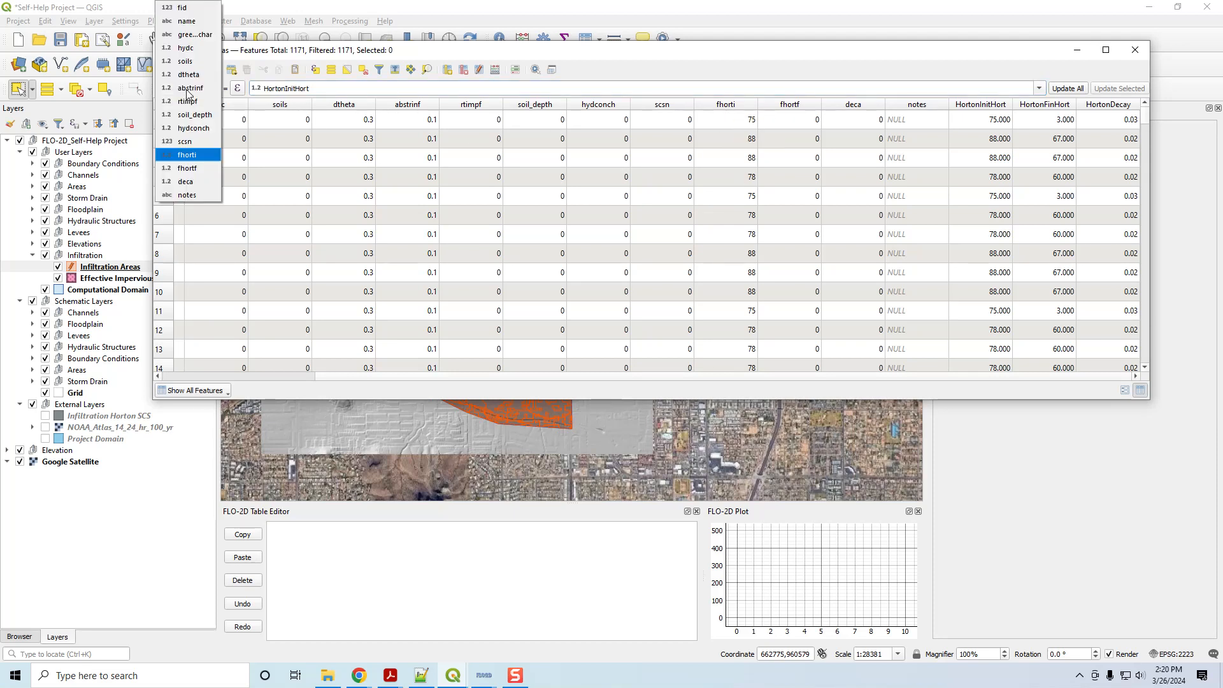
pyautogui.click(200, 169)
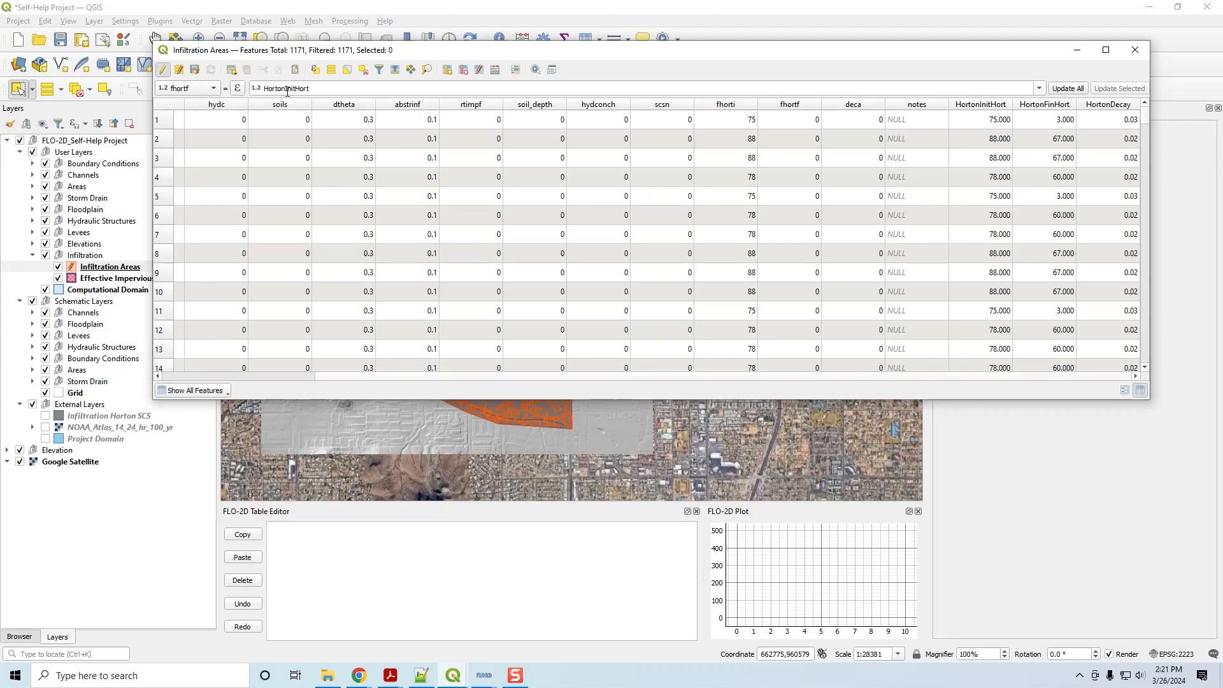
pyautogui.click(1039, 88)
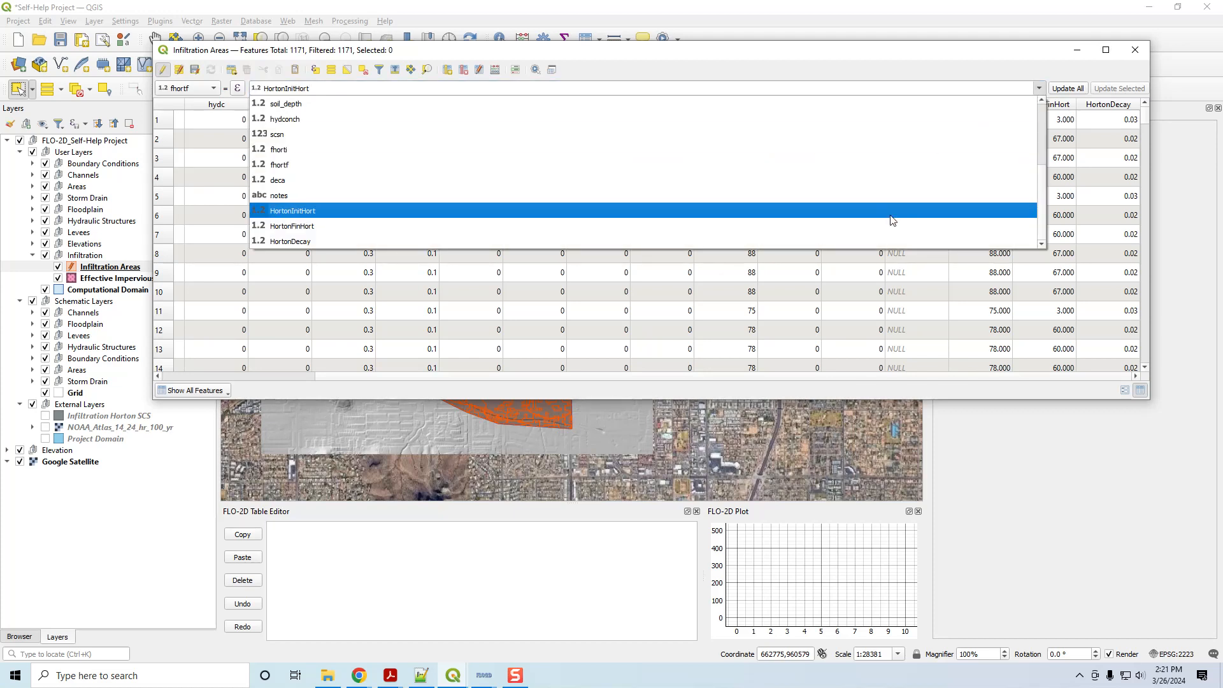
pyautogui.click(889, 226)
pyautogui.click(1067, 89)
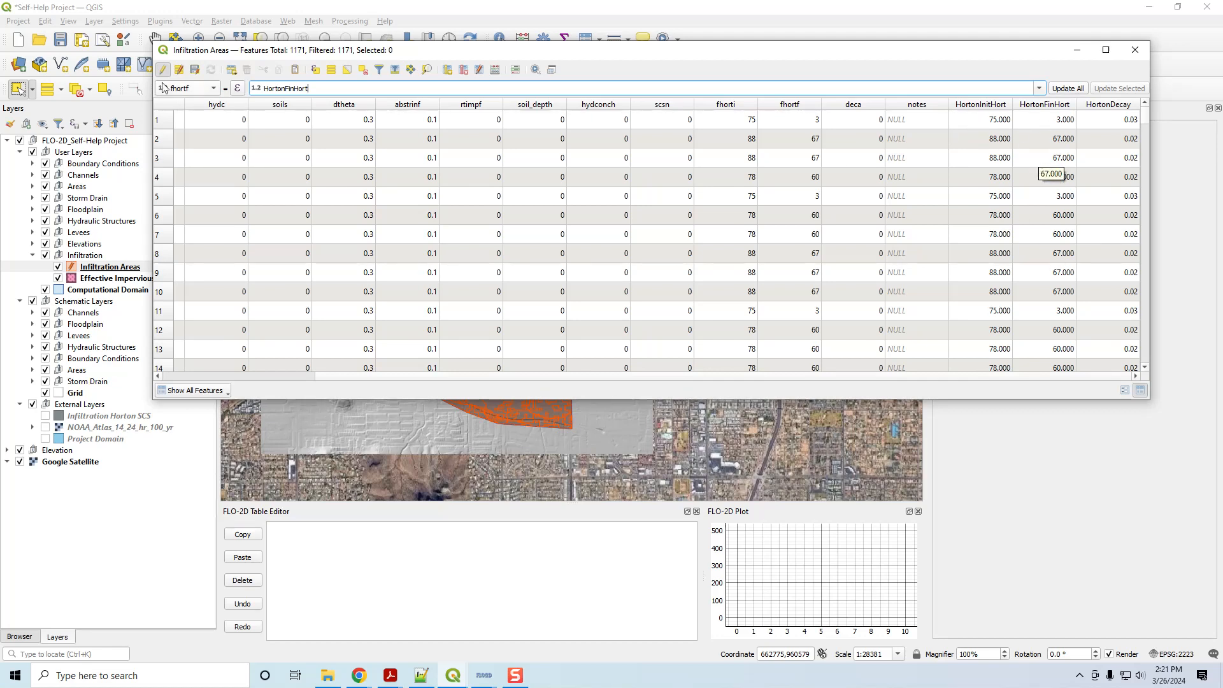
# Fill the deca field with the HortonDecay values for all features.
pyautogui.click(195, 90)
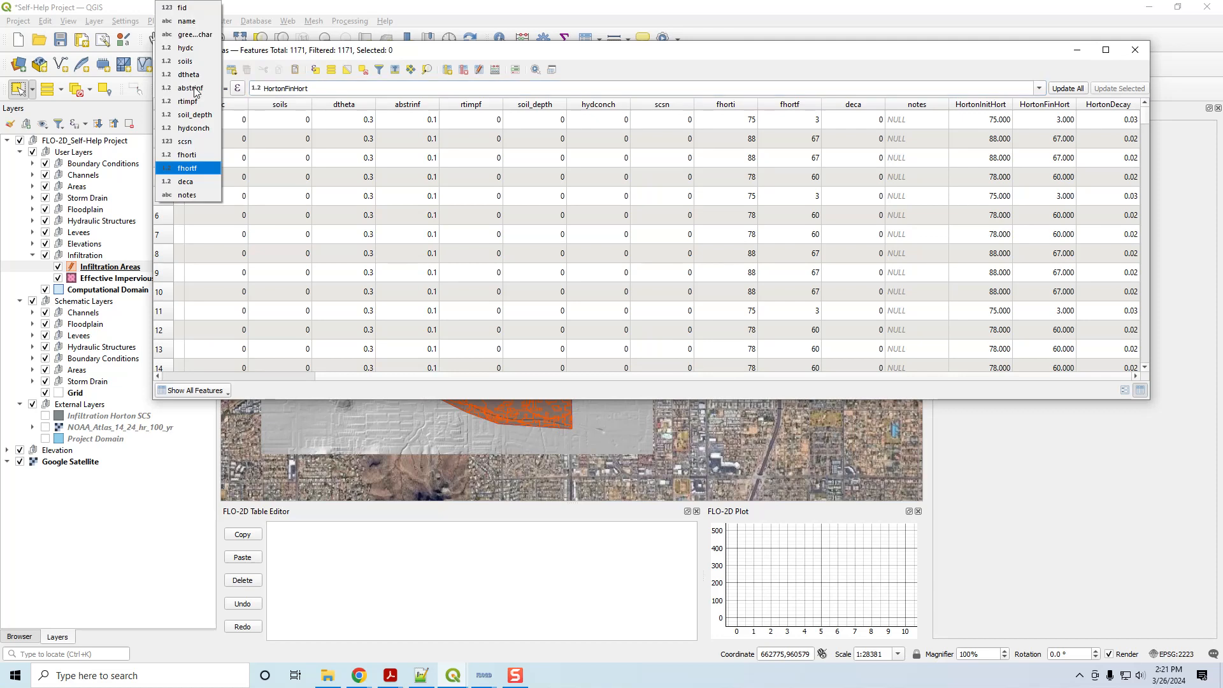
pyautogui.click(197, 181)
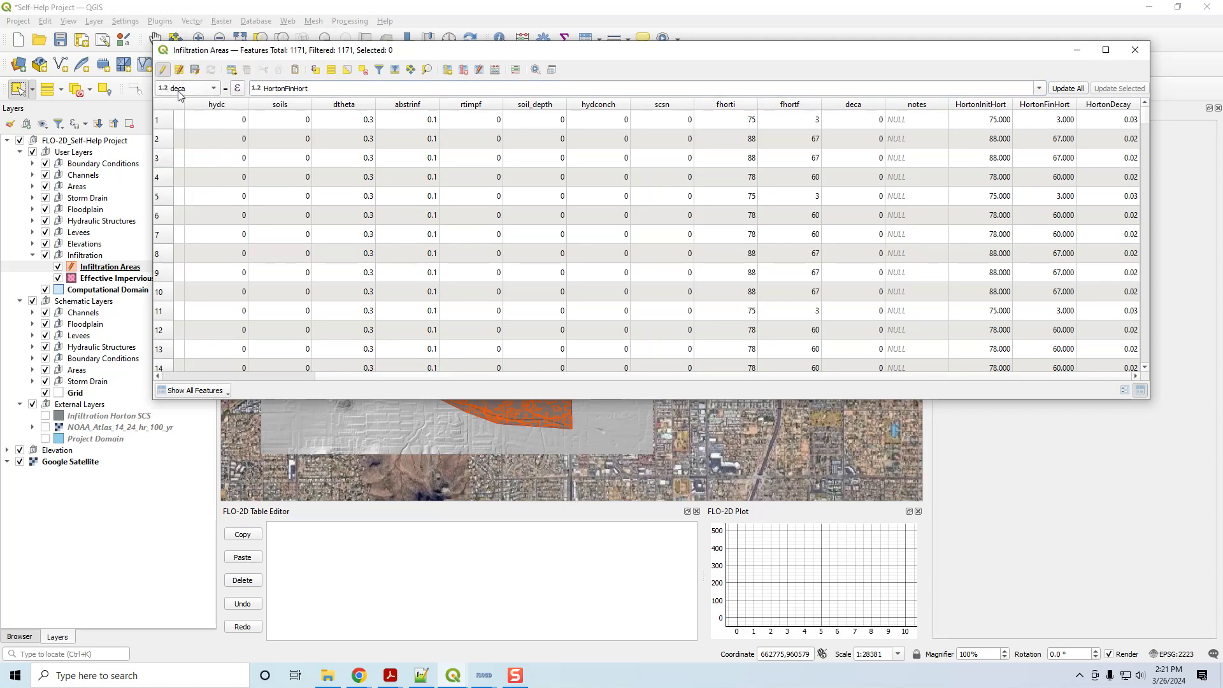
pyautogui.click(1034, 90)
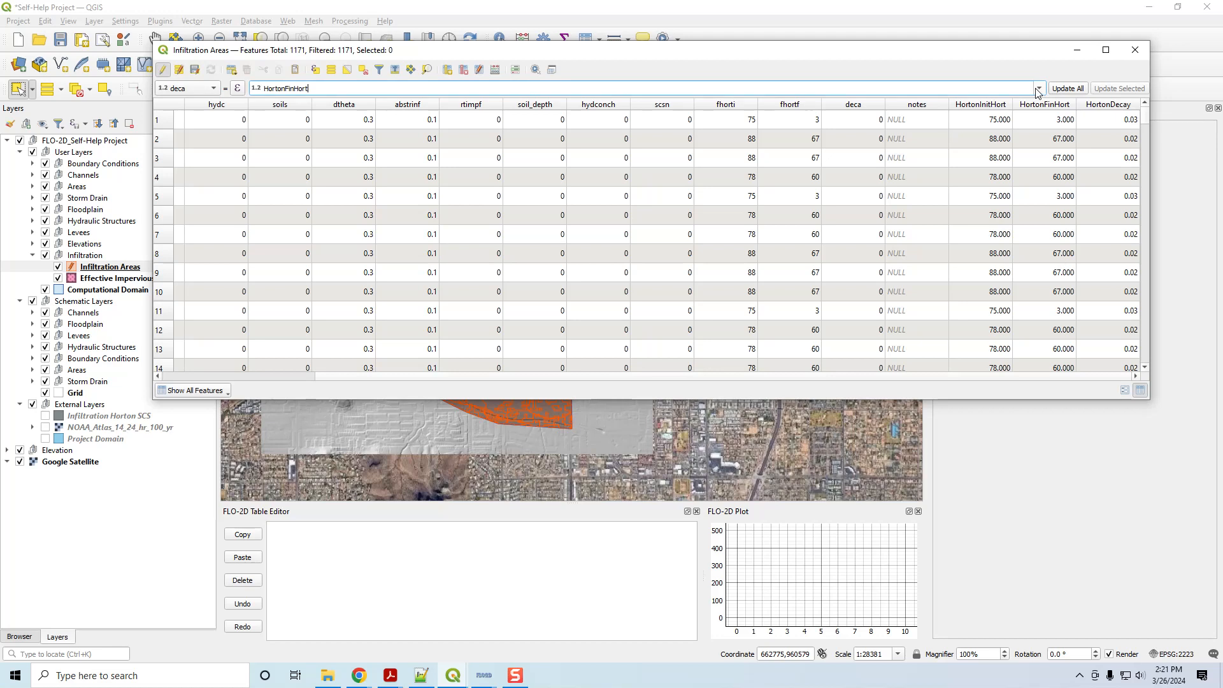
pyautogui.click(1038, 88)
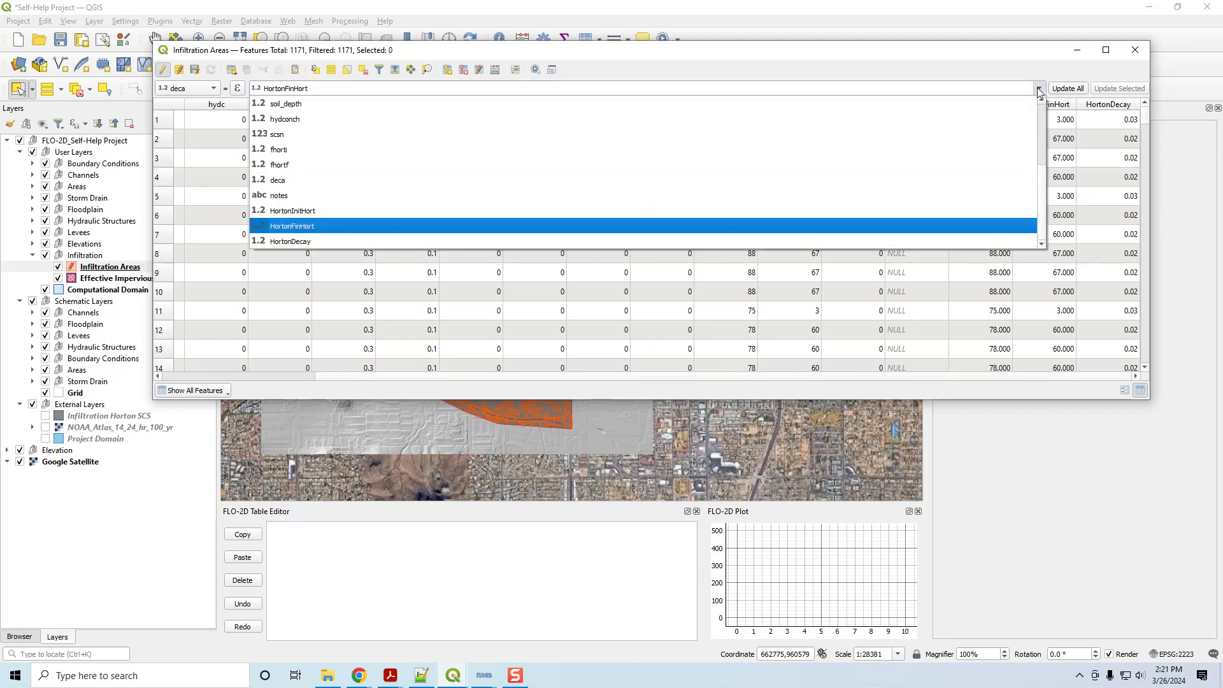
pyautogui.click(306, 242)
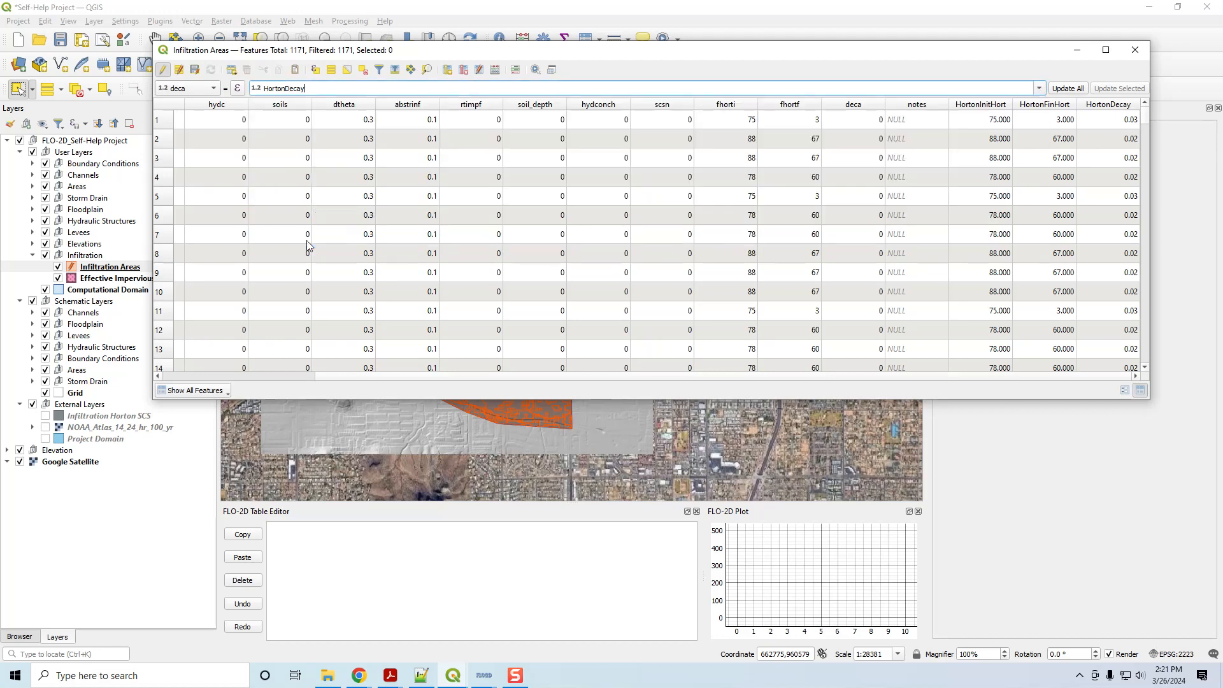
pyautogui.click(1068, 89)
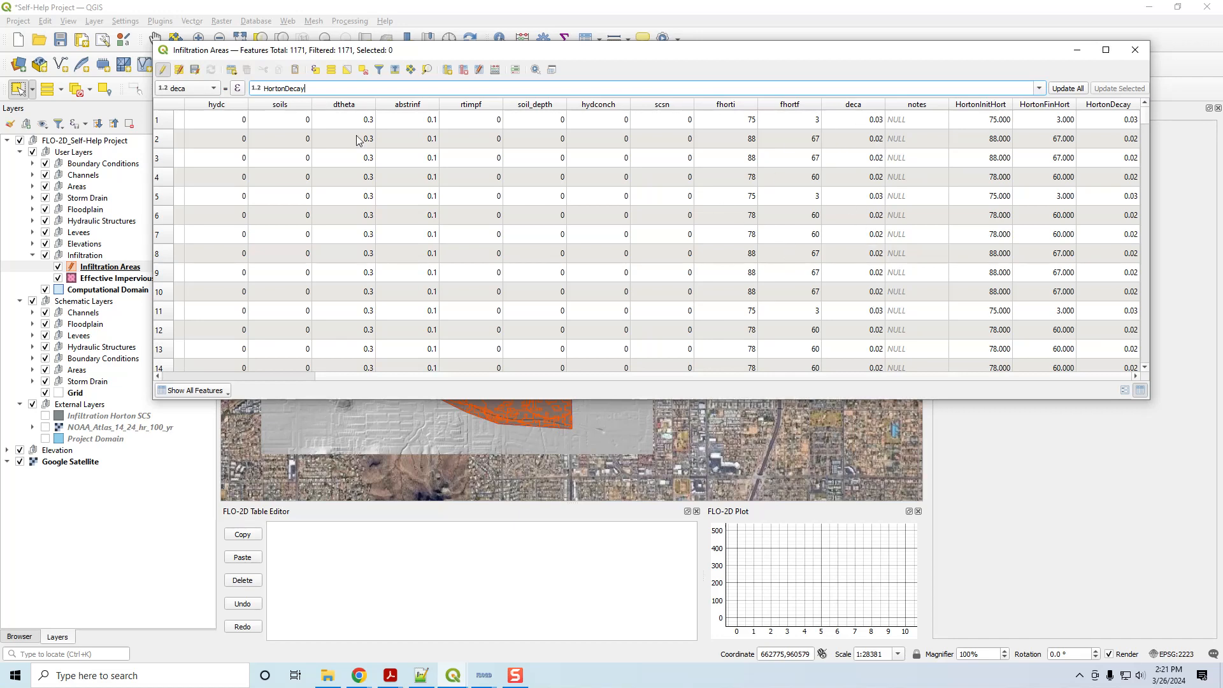
# Sort the Infiltration Areas table by fid in ascending order and save the layer edits.
pyautogui.click(210, 90)
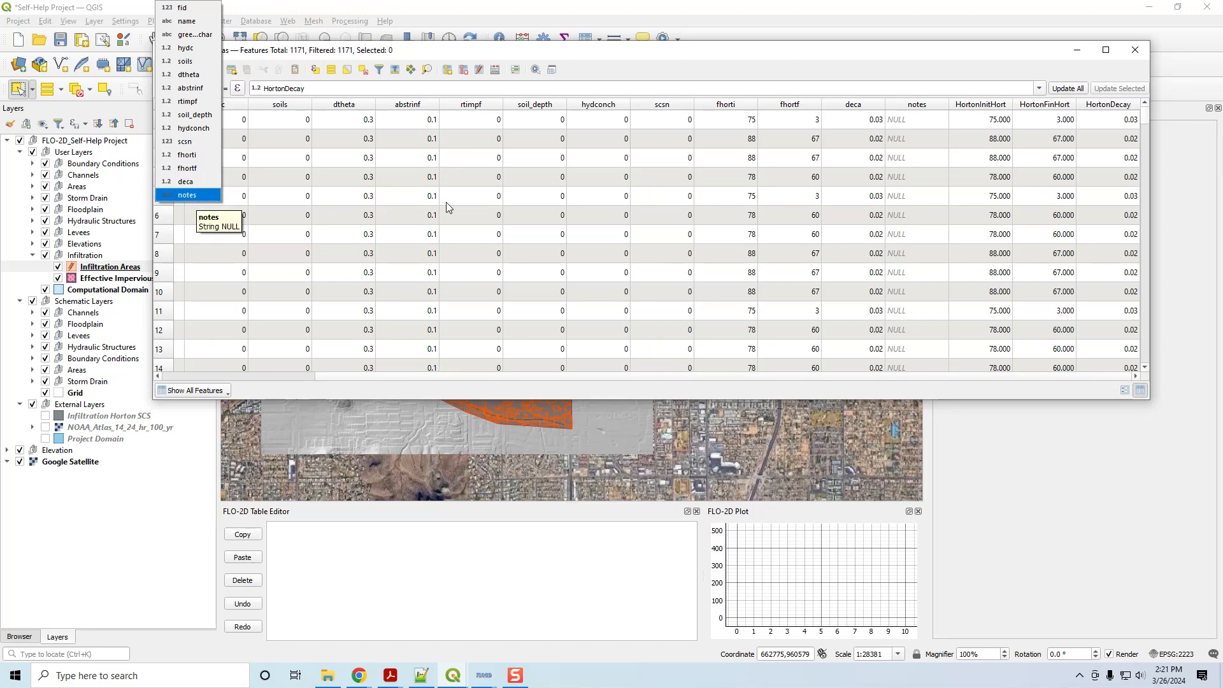
pyautogui.click(921, 382)
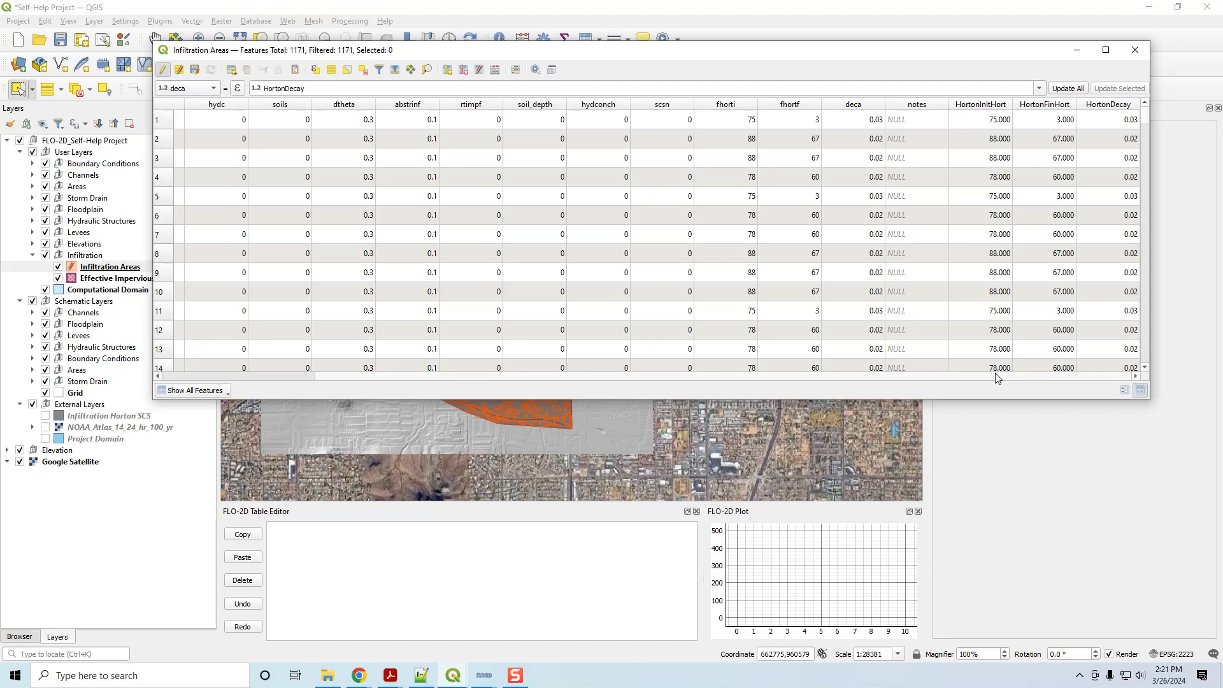
pyautogui.click(989, 103)
pyautogui.click(1046, 106)
pyautogui.click(1108, 105)
pyautogui.moveTo(965, 376); pyautogui.dragTo(544, 391)
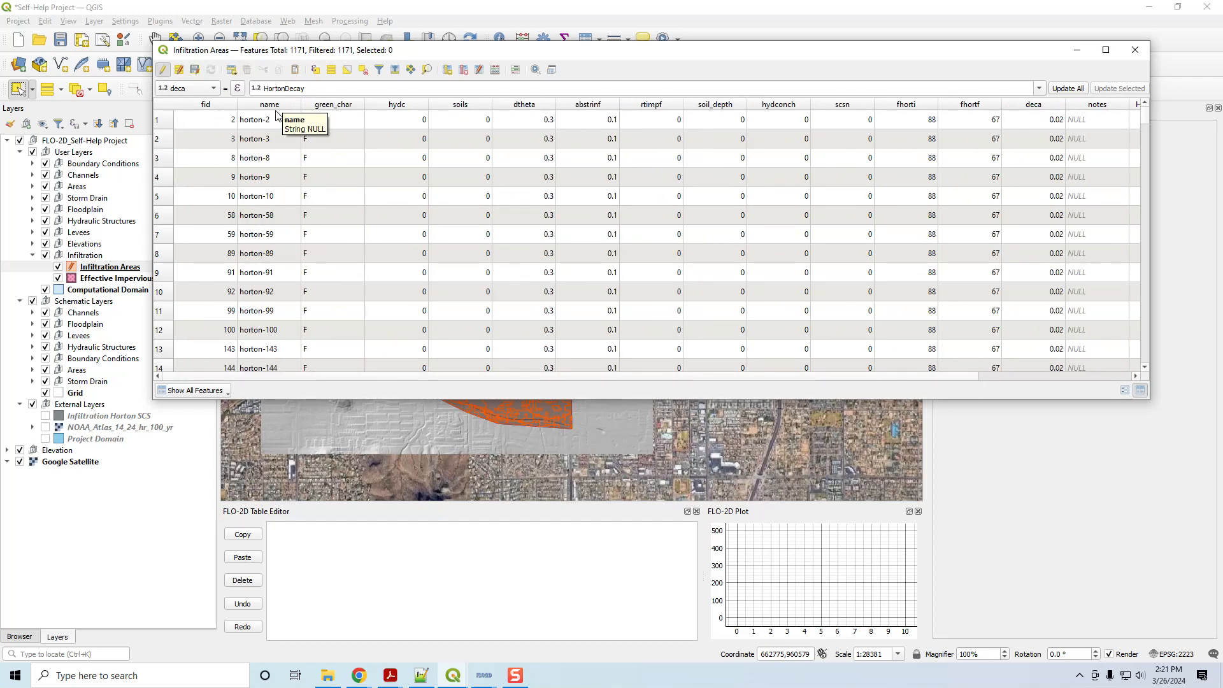
pyautogui.click(223, 104)
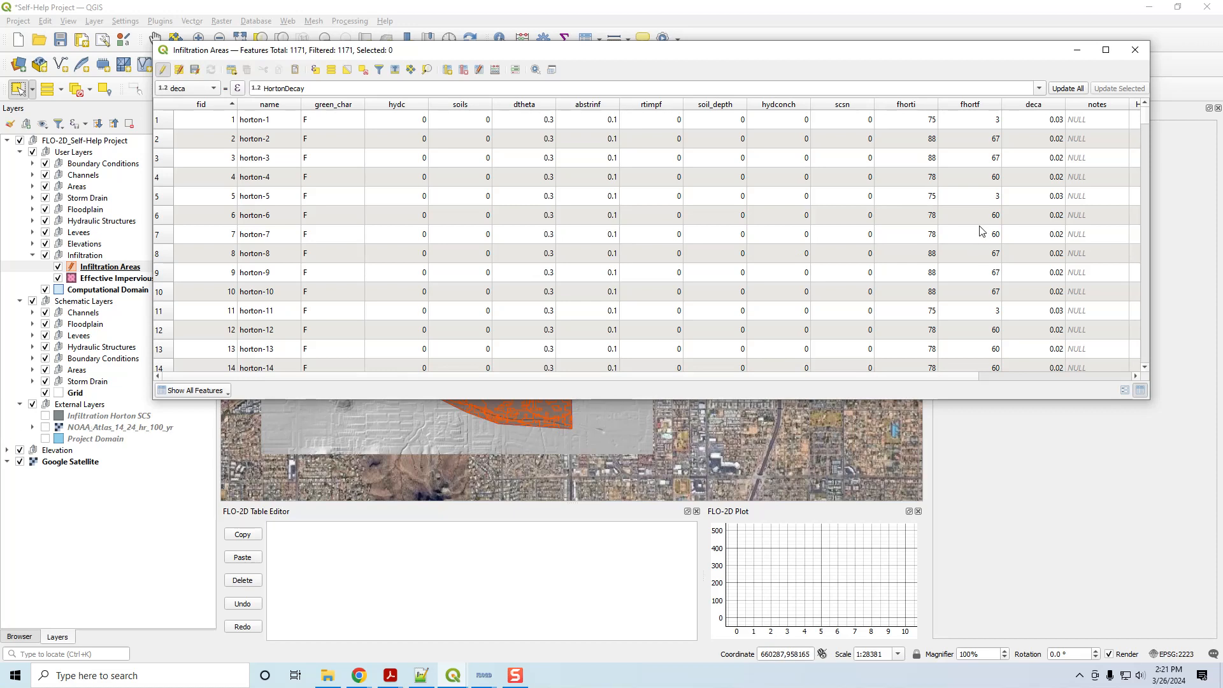
pyautogui.click(195, 71)
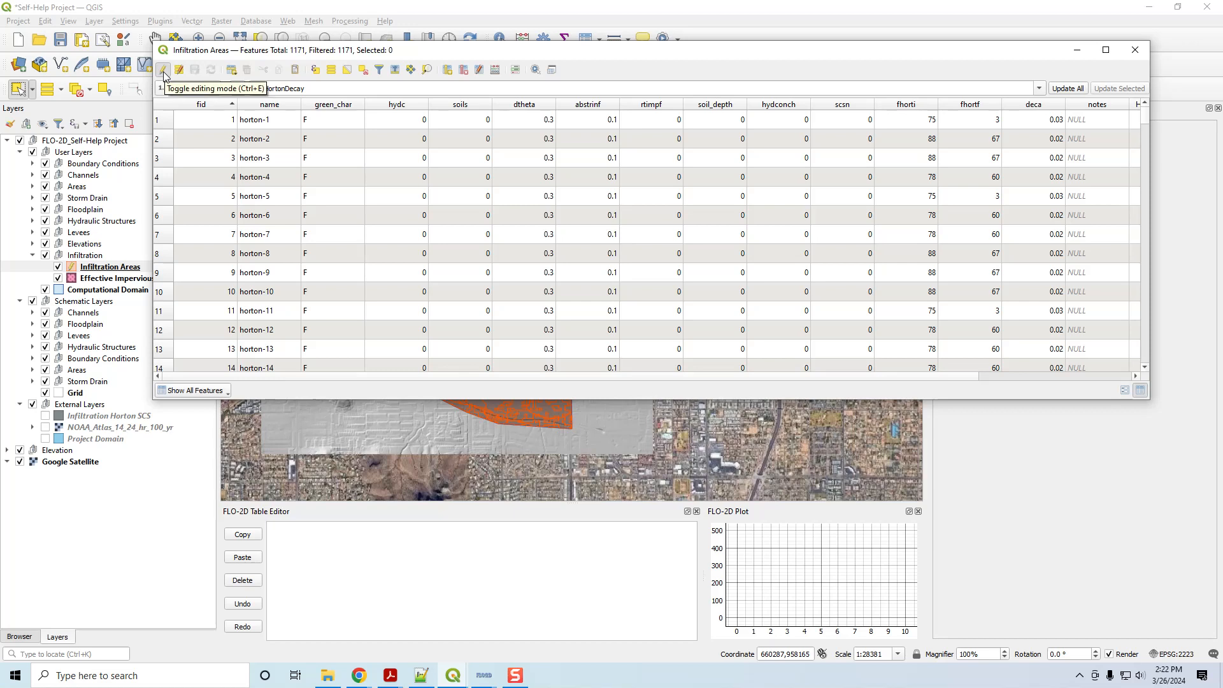
# Stop editing the Infiltration Areas layer, close its table and remove the layer's join to Infiltration Horton SCS.
pyautogui.click(164, 71)
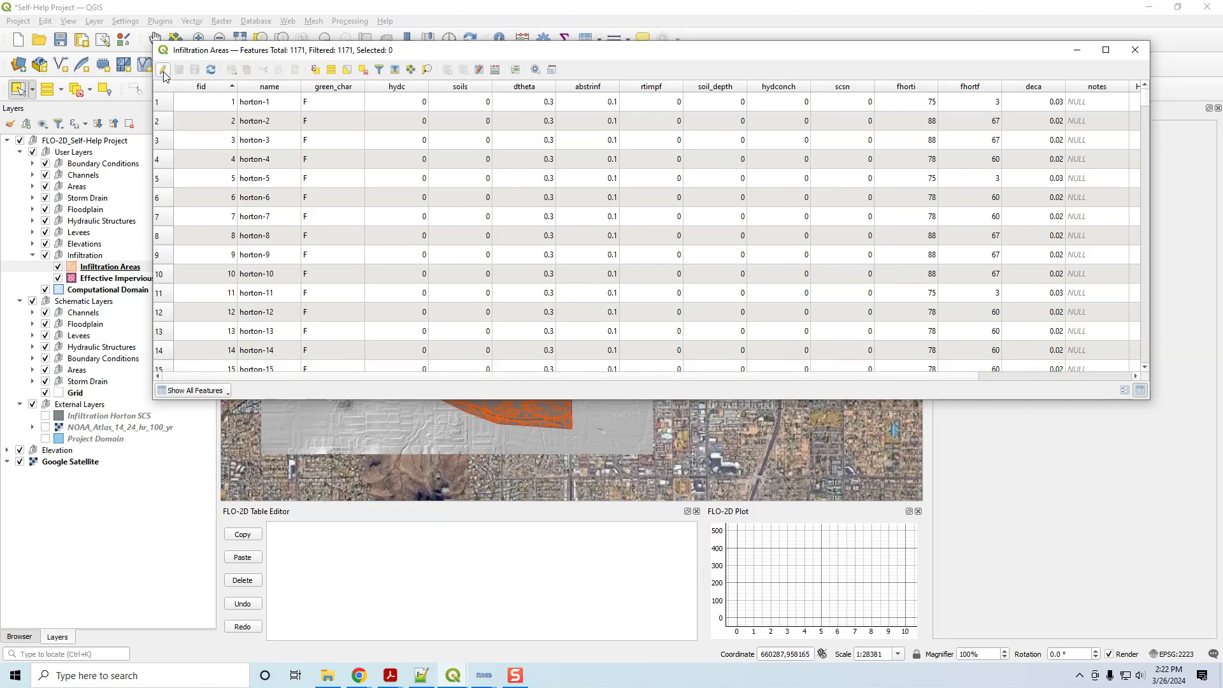
pyautogui.click(1134, 50)
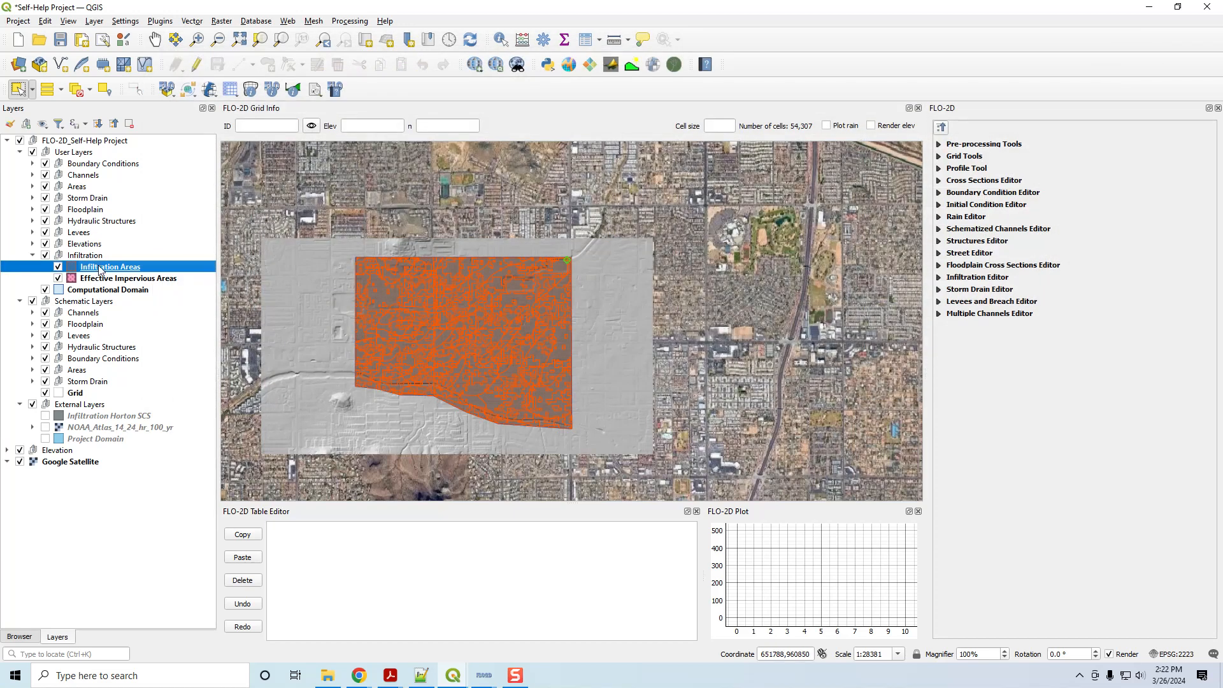
pyautogui.doubleClick(100, 270)
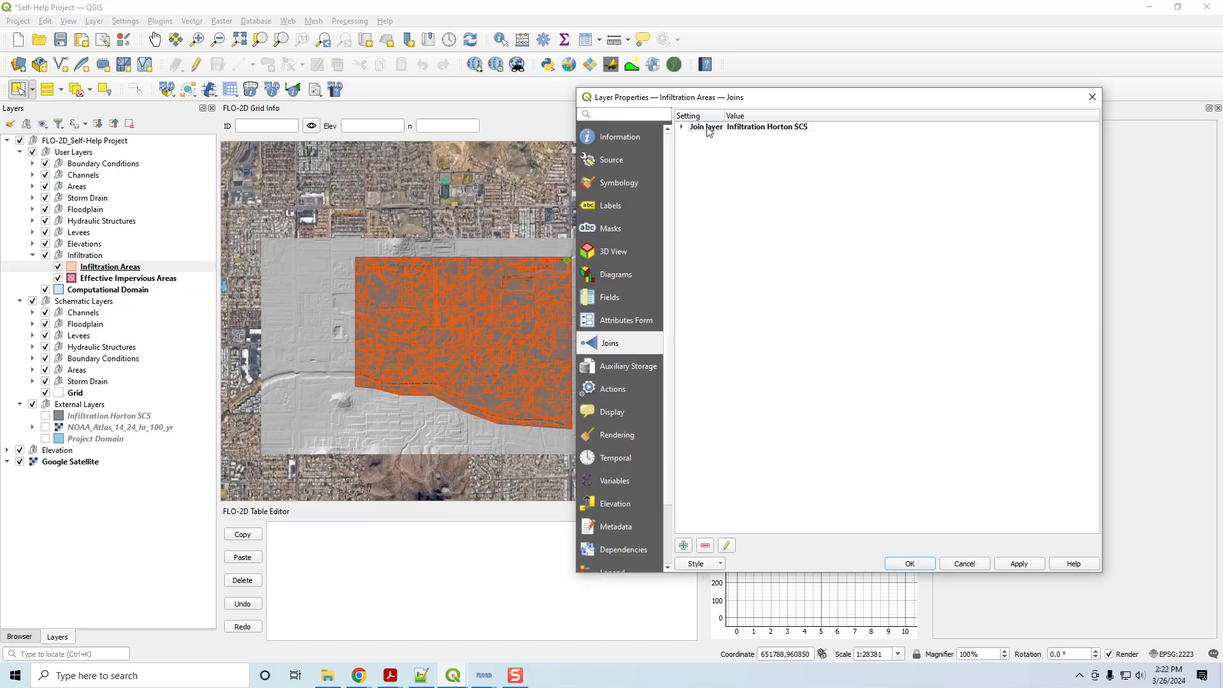
pyautogui.click(705, 545)
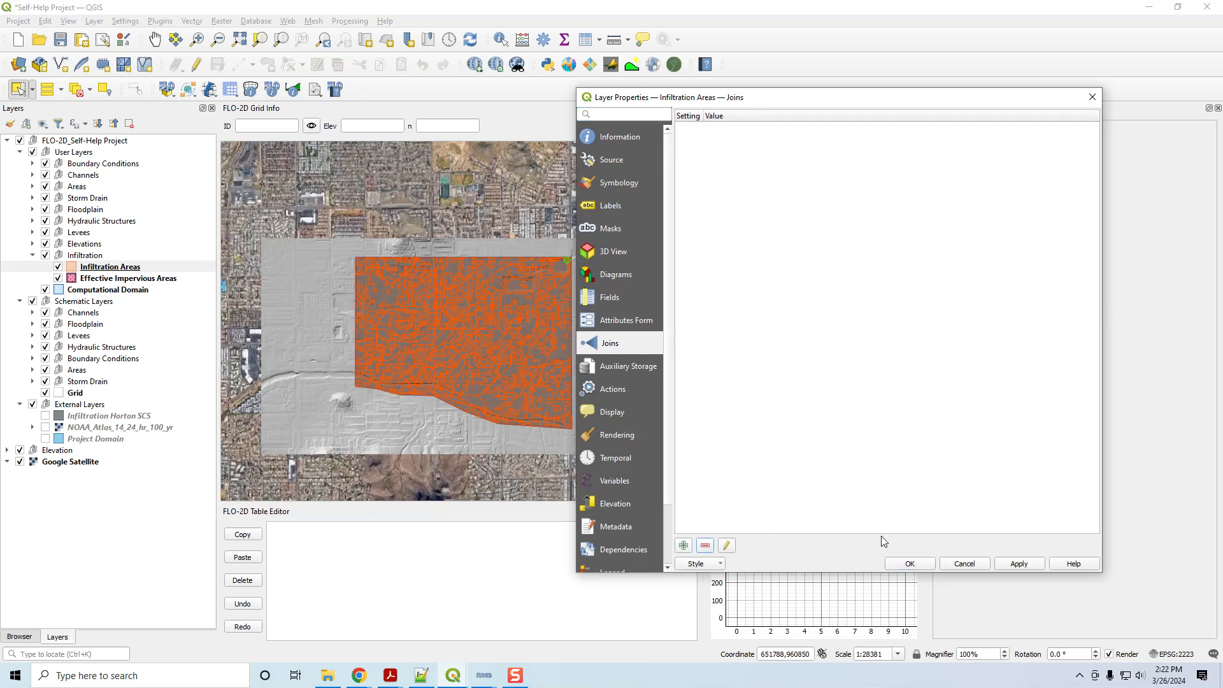
pyautogui.click(911, 563)
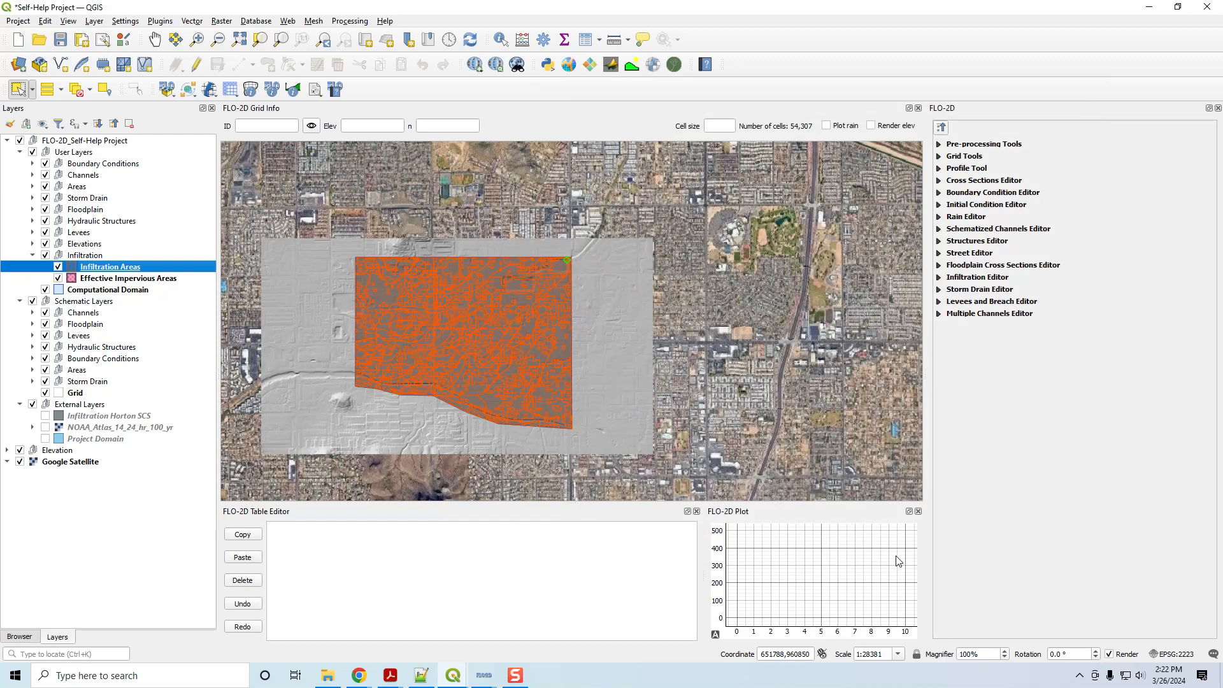
# Set the Global Horton infiltration parameters to initial rate 10, final rate 6 and decay coefficient 0.3.
pyautogui.moveTo(418, 355); pyautogui.dragTo(510, 333)
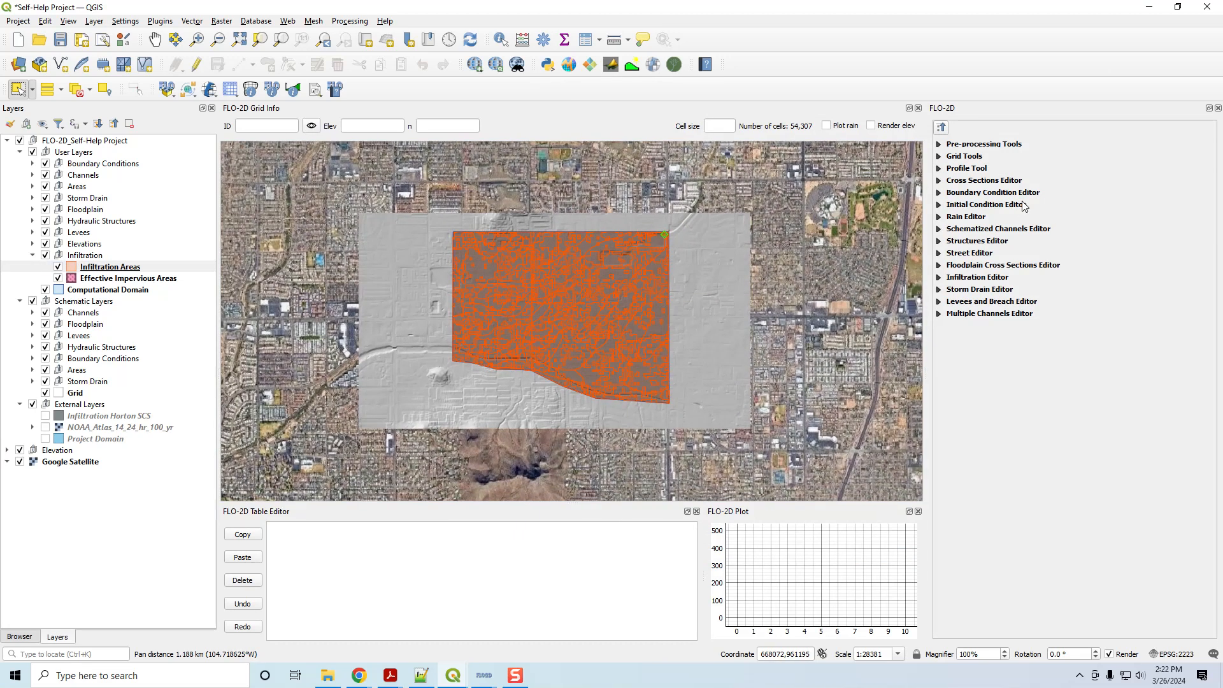
pyautogui.click(938, 277)
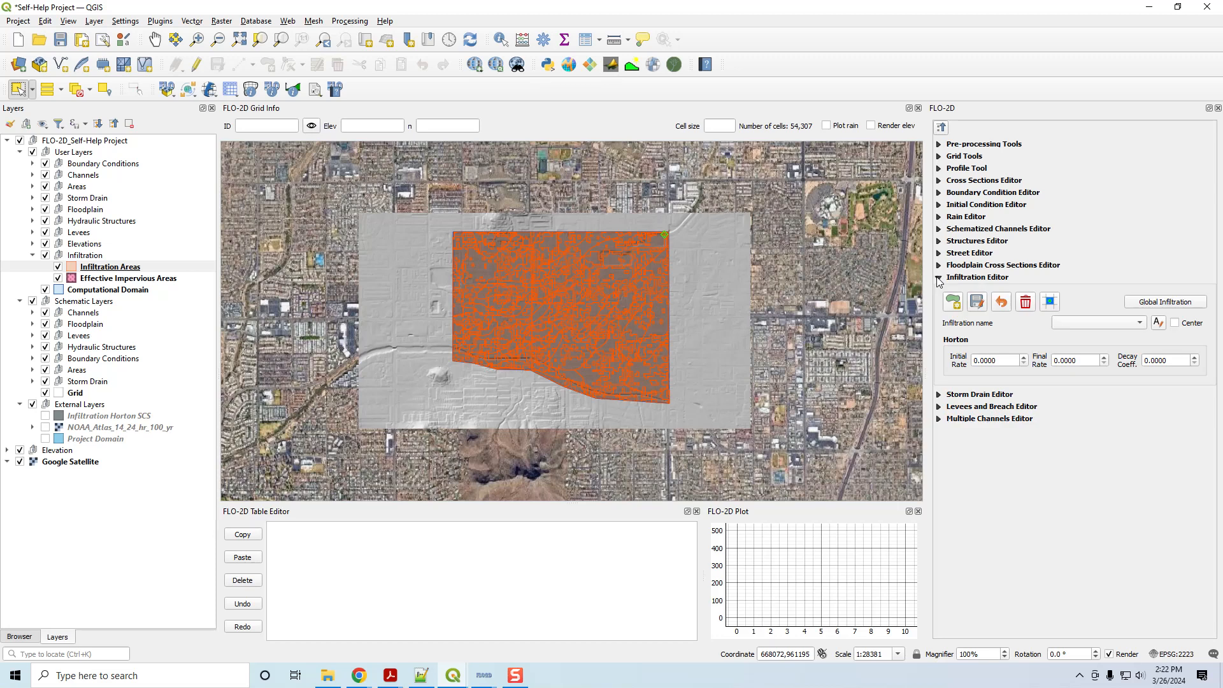
pyautogui.click(1176, 308)
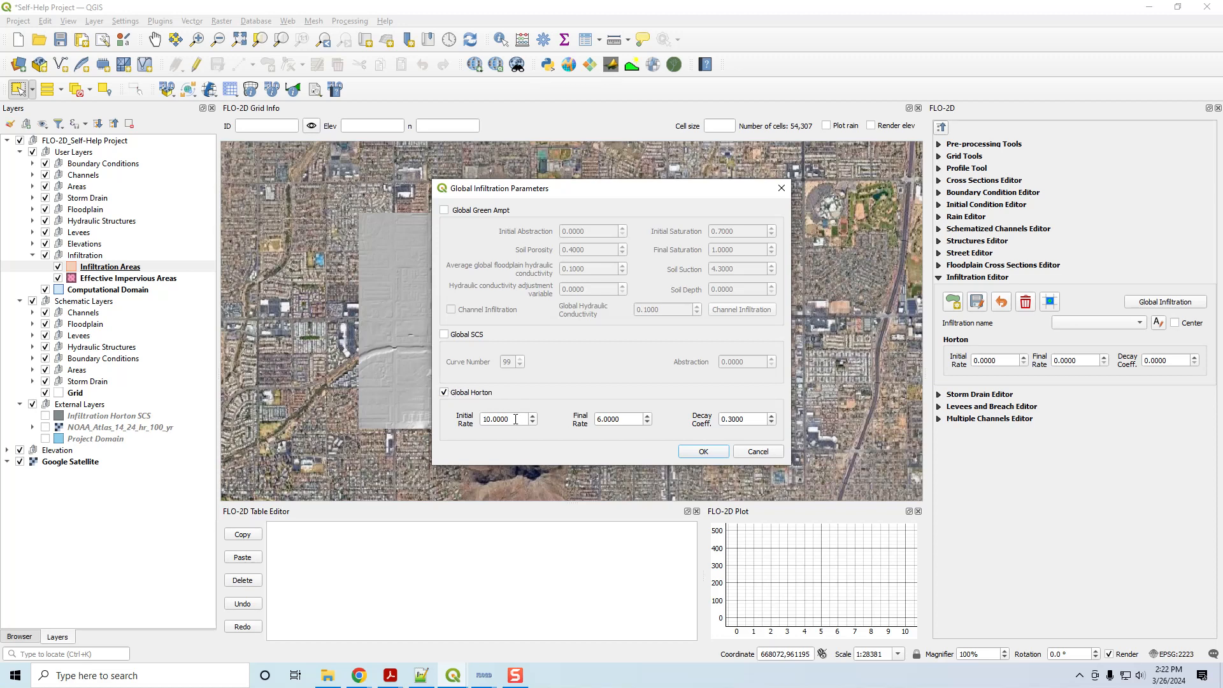
pyautogui.moveTo(516, 419); pyautogui.dragTo(469, 423)
pyautogui.doubleClick(615, 419)
pyautogui.click(750, 420)
pyautogui.moveTo(751, 422); pyautogui.dragTo(701, 422)
pyautogui.moveTo(515, 420); pyautogui.dragTo(442, 420)
pyautogui.moveTo(640, 420); pyautogui.dragTo(572, 424)
pyautogui.write('6')
pyautogui.press('Tab')
pyautogui.click(704, 453)
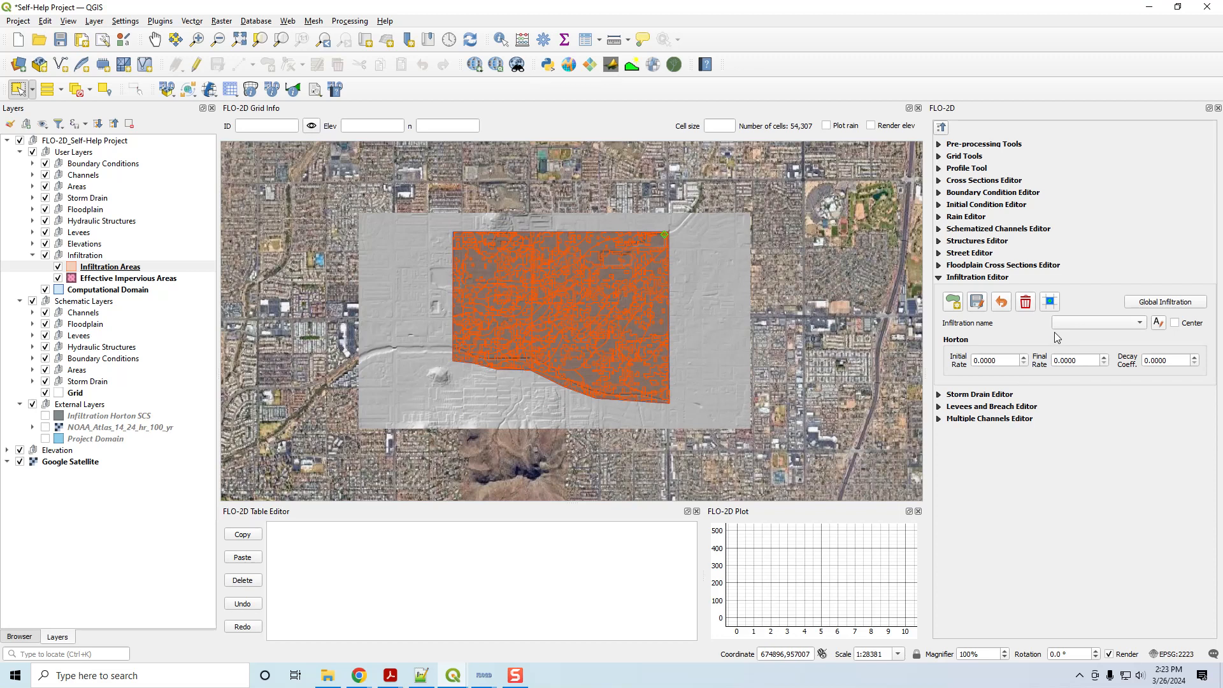
# Schematize the infiltration areas onto the grid, and enable and save the Infiltration switch in the FLO-2D control parameters.
pyautogui.click(1050, 302)
pyautogui.click(230, 90)
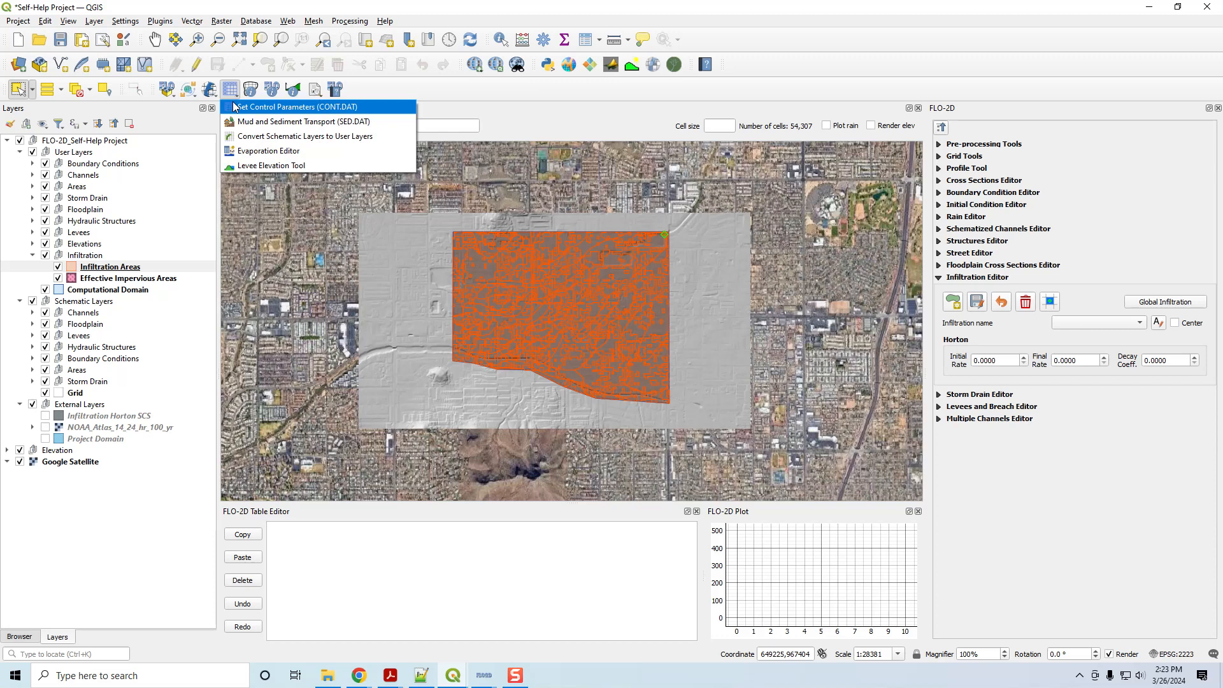
pyautogui.click(235, 107)
pyautogui.click(786, 384)
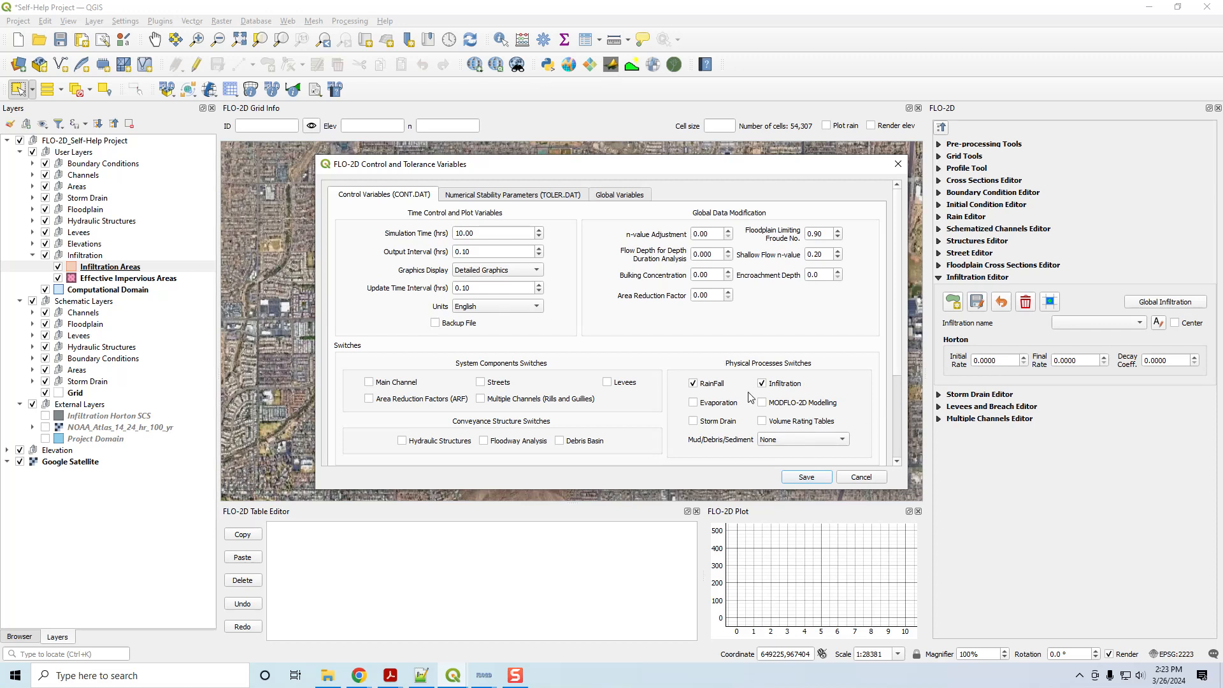
pyautogui.click(806, 477)
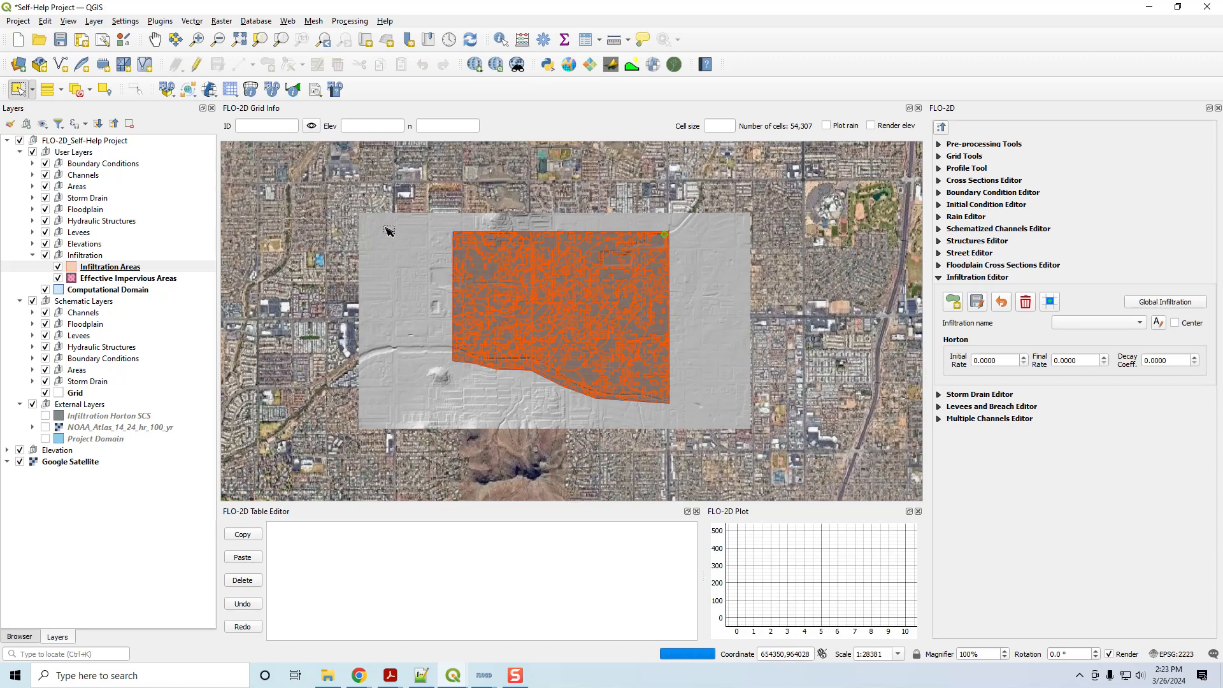
# Export only the Infiltration component as DAT files to the QGIS Lesson 1 Export folder.
pyautogui.click(190, 92)
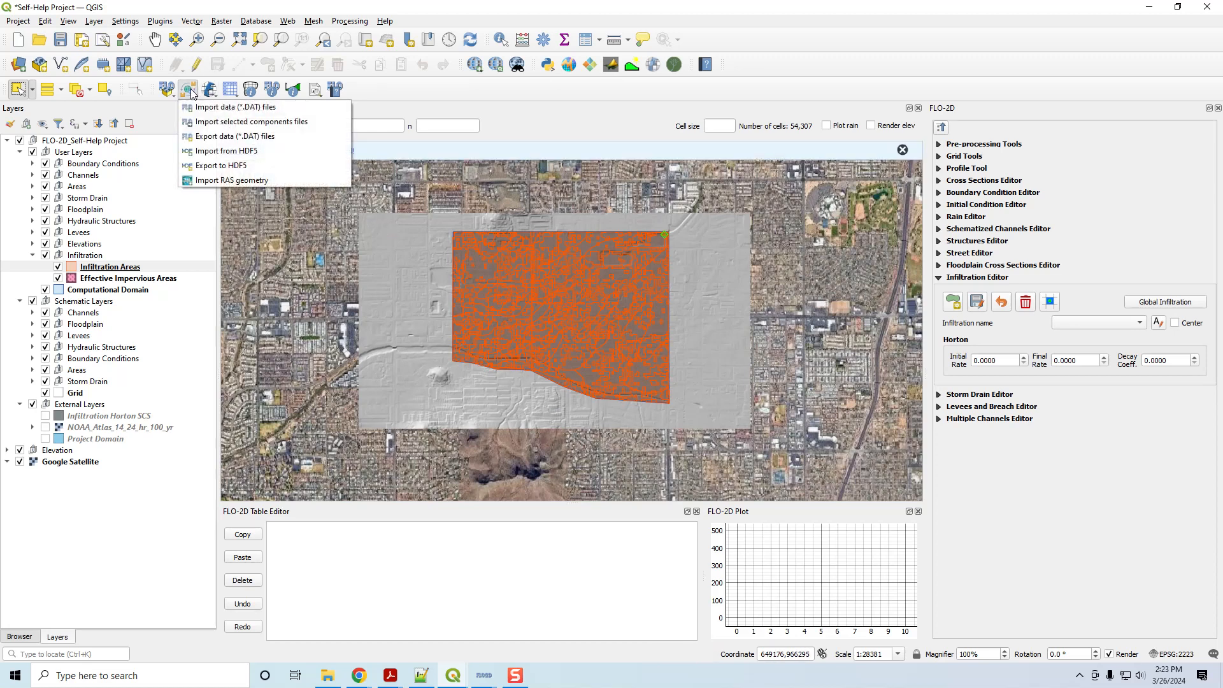
pyautogui.click(200, 137)
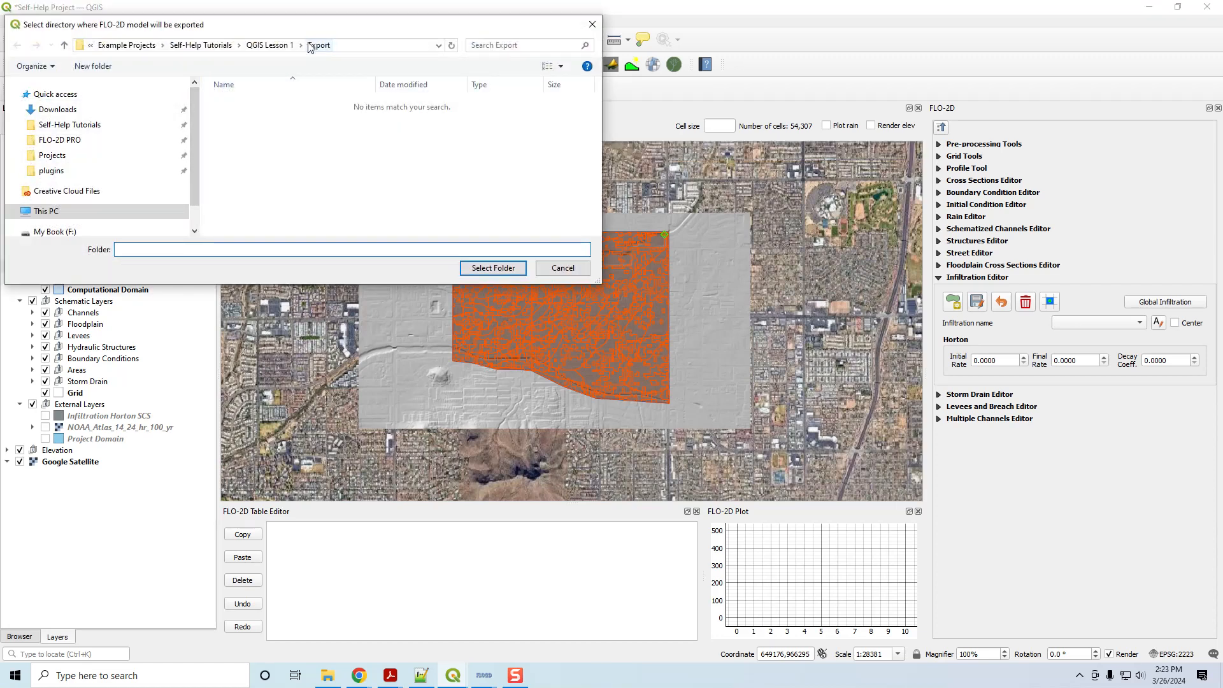
pyautogui.click(489, 270)
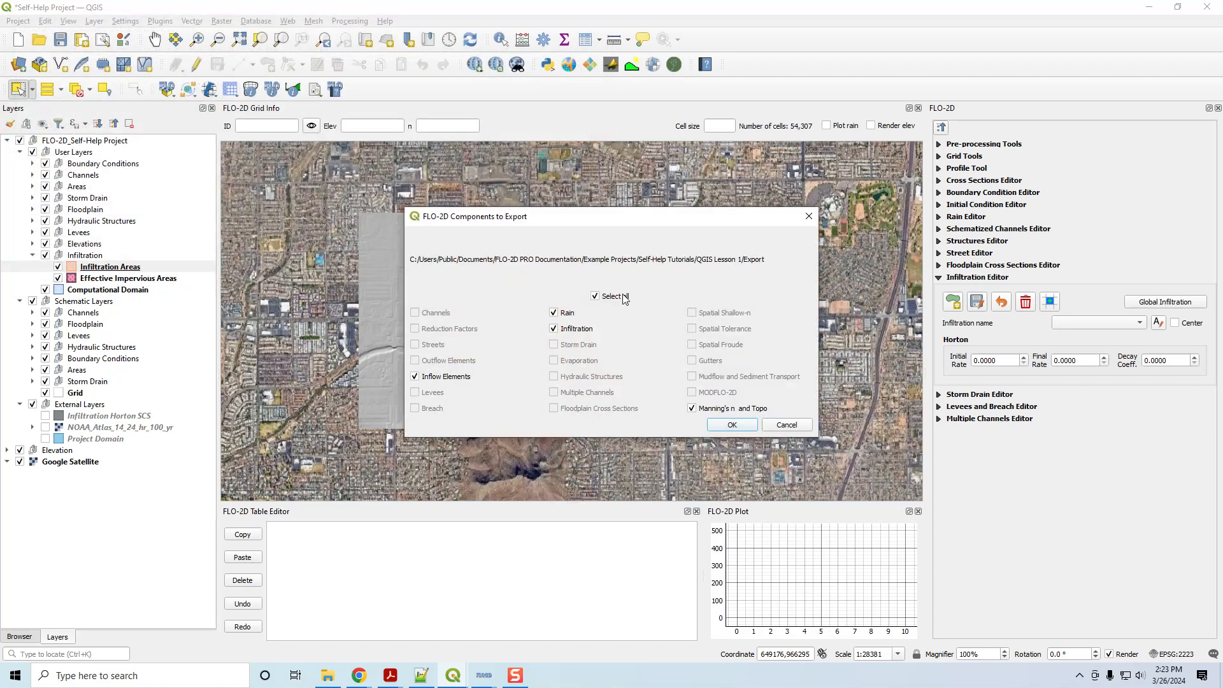
pyautogui.click(595, 296)
pyautogui.click(580, 329)
pyautogui.click(741, 429)
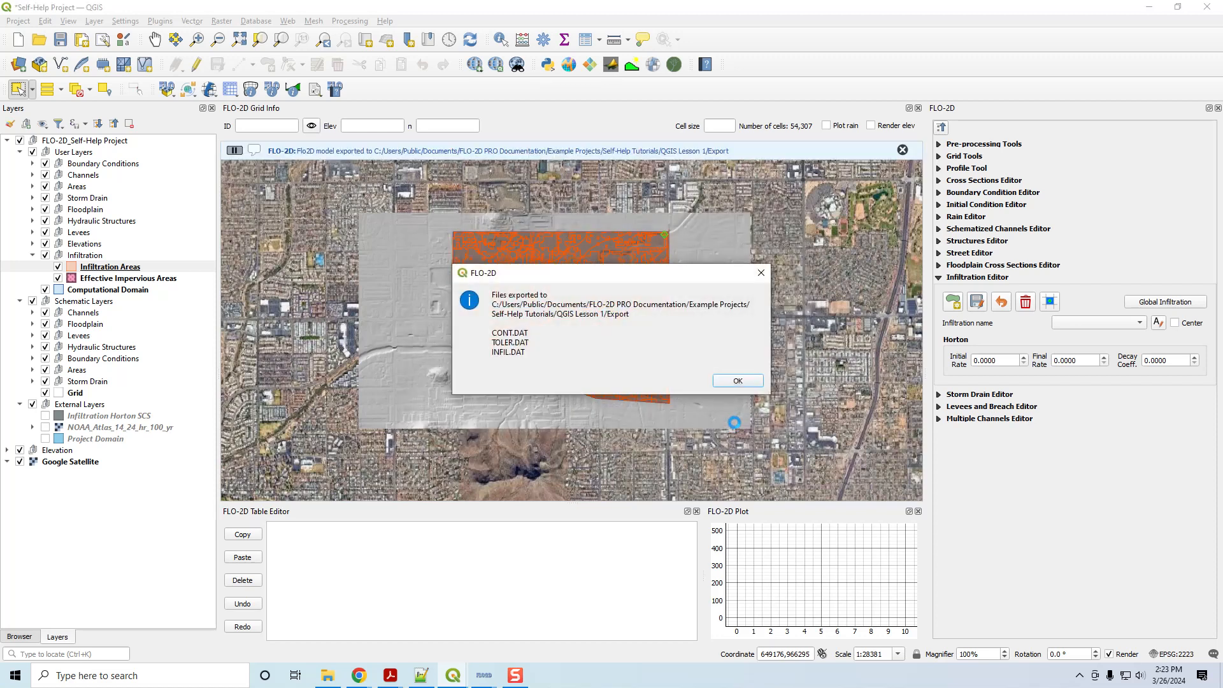
pyautogui.click(734, 380)
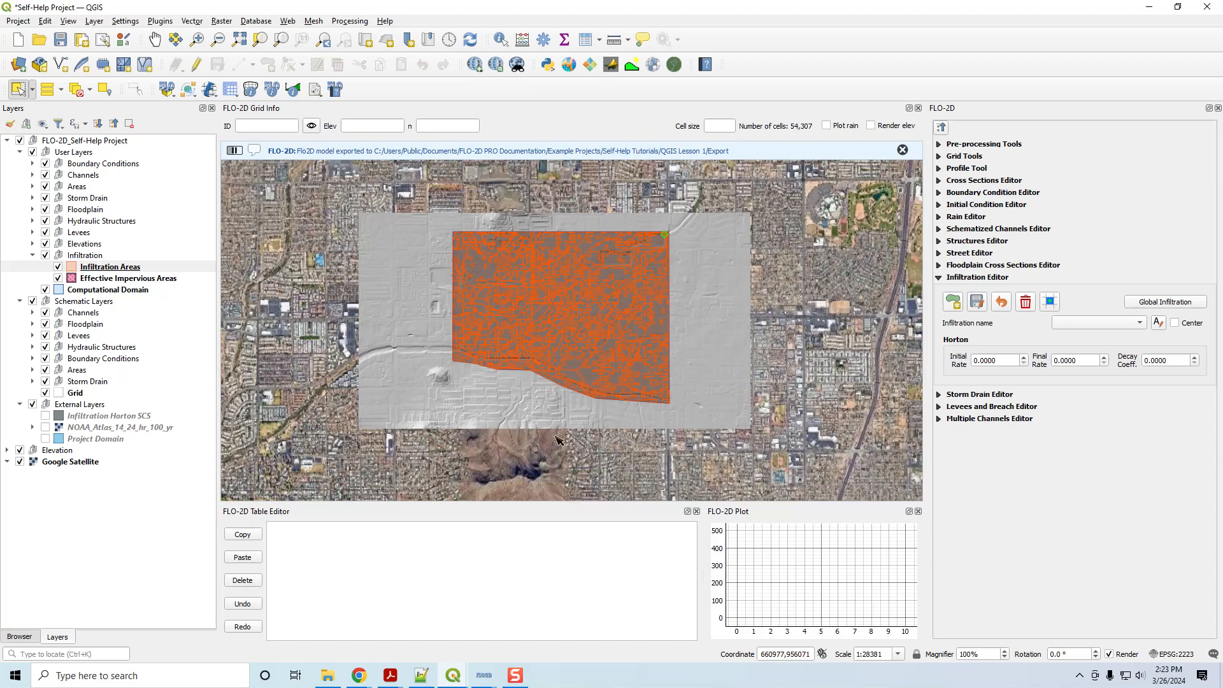
# Open the exported INFIL.DAT from the QGIS Lesson 1 Export folder in Notepad++.
pyautogui.click(421, 675)
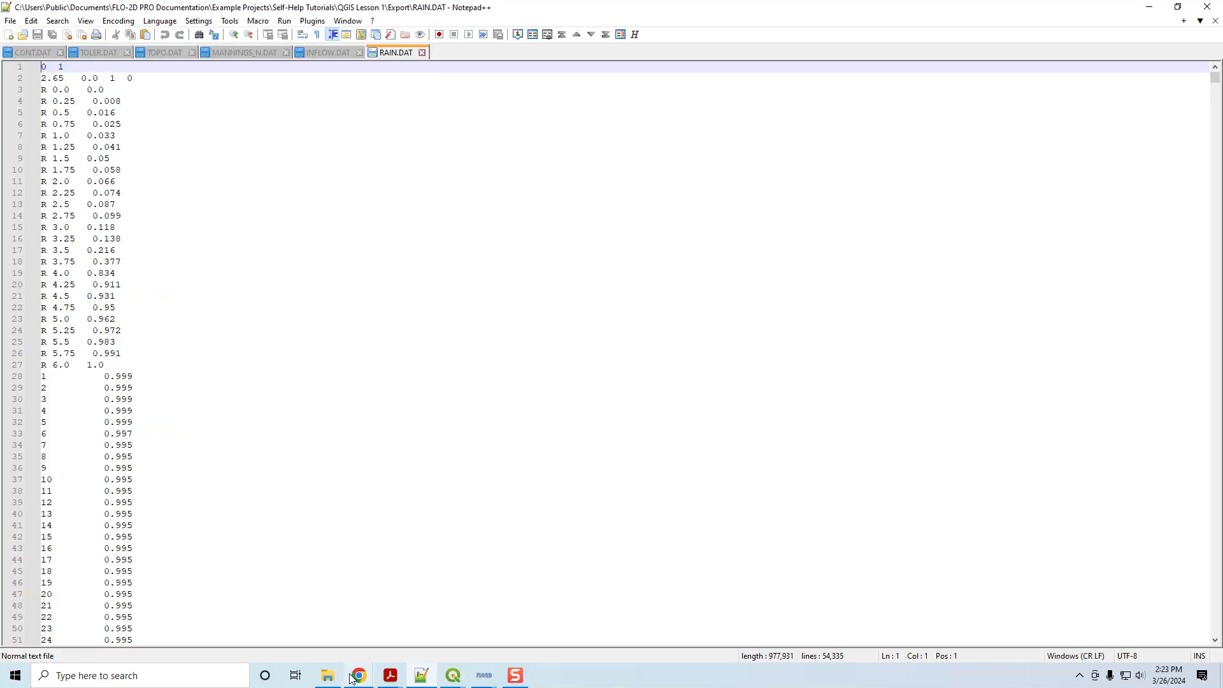
pyautogui.click(329, 678)
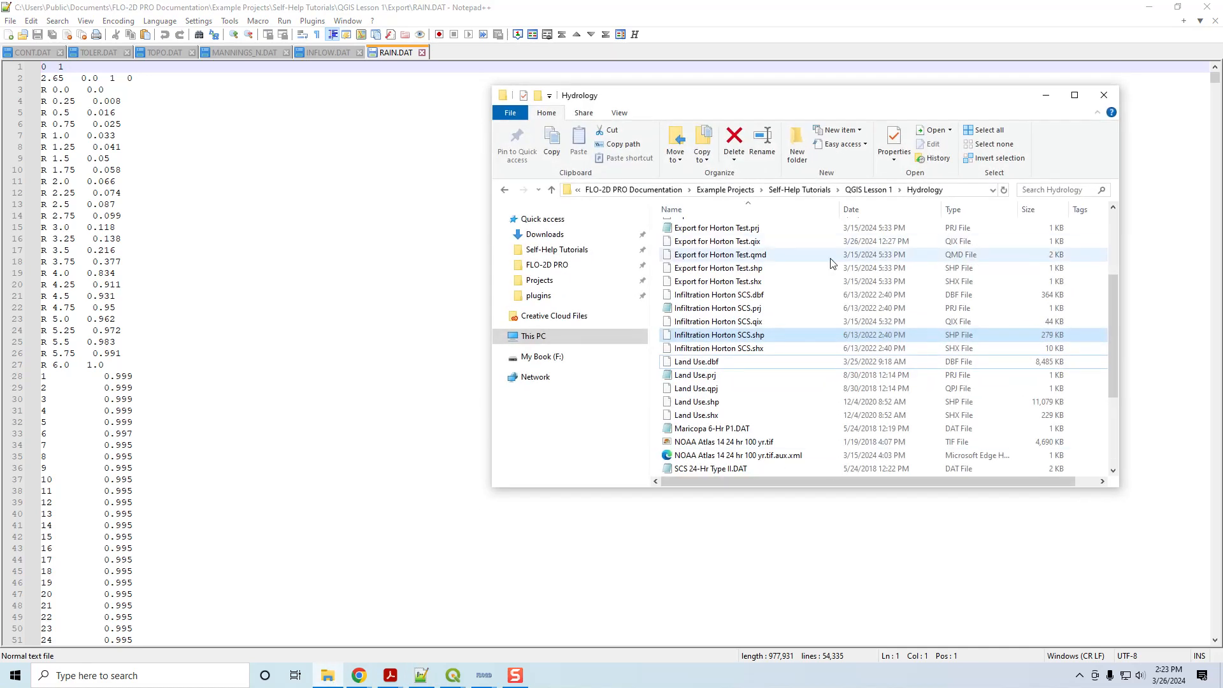
pyautogui.click(863, 190)
pyautogui.doubleClick(685, 228)
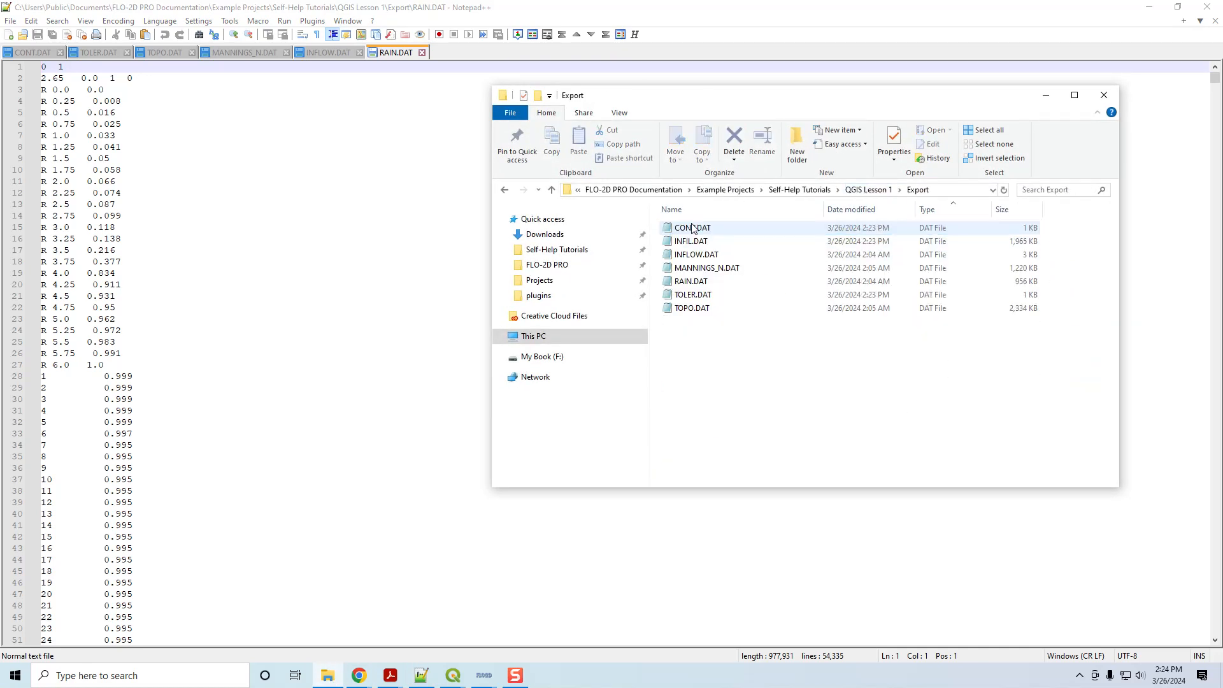
pyautogui.moveTo(692, 241); pyautogui.dragTo(314, 268)
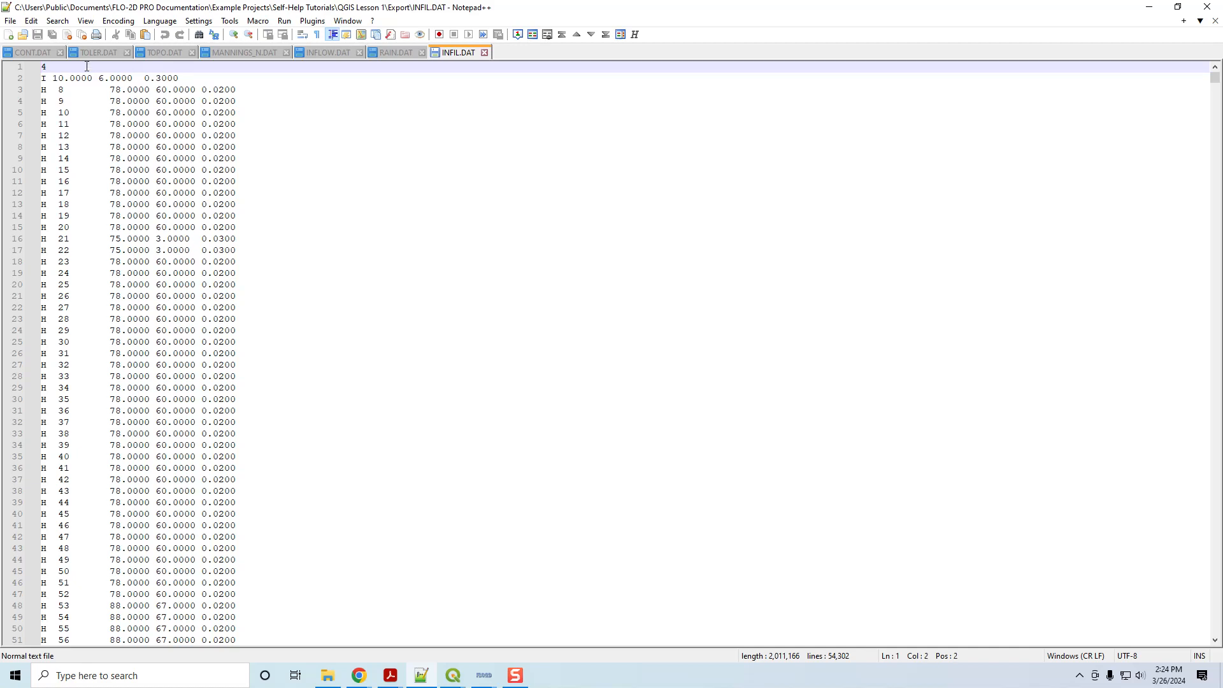
# Insert a new second line containing 0 below the first line of INFIL.DAT.
pyautogui.press('Return')
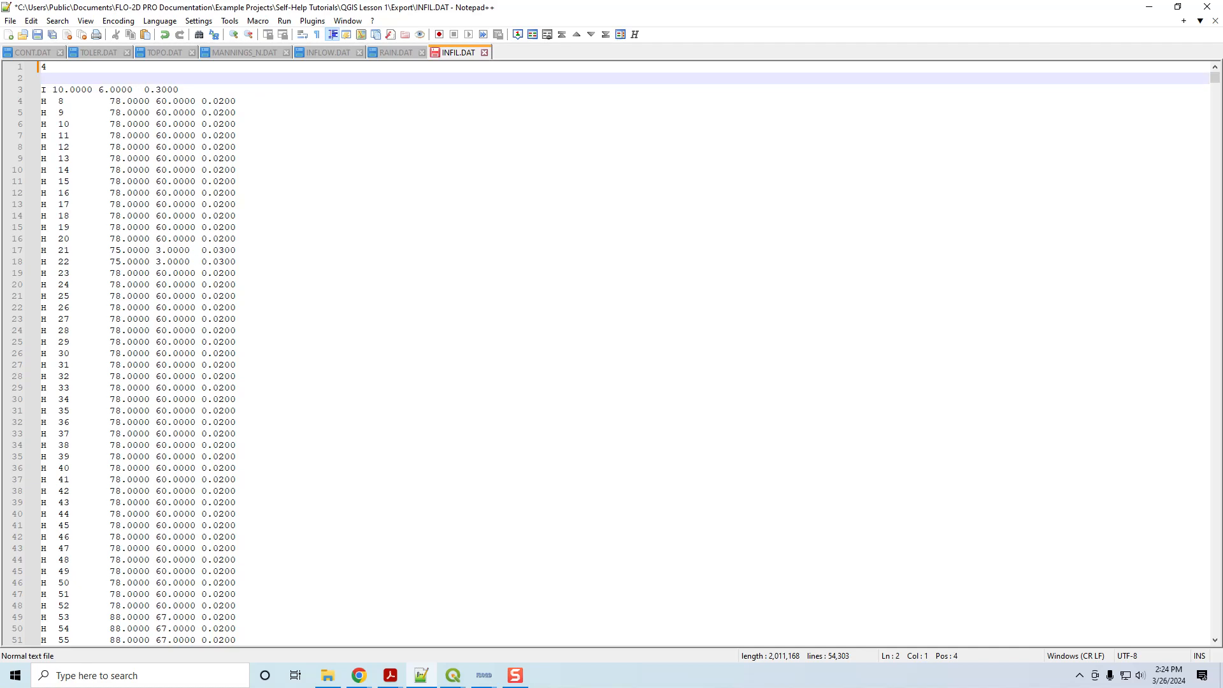
pyautogui.write('0')
pyautogui.hotkey('shift', 'Left')
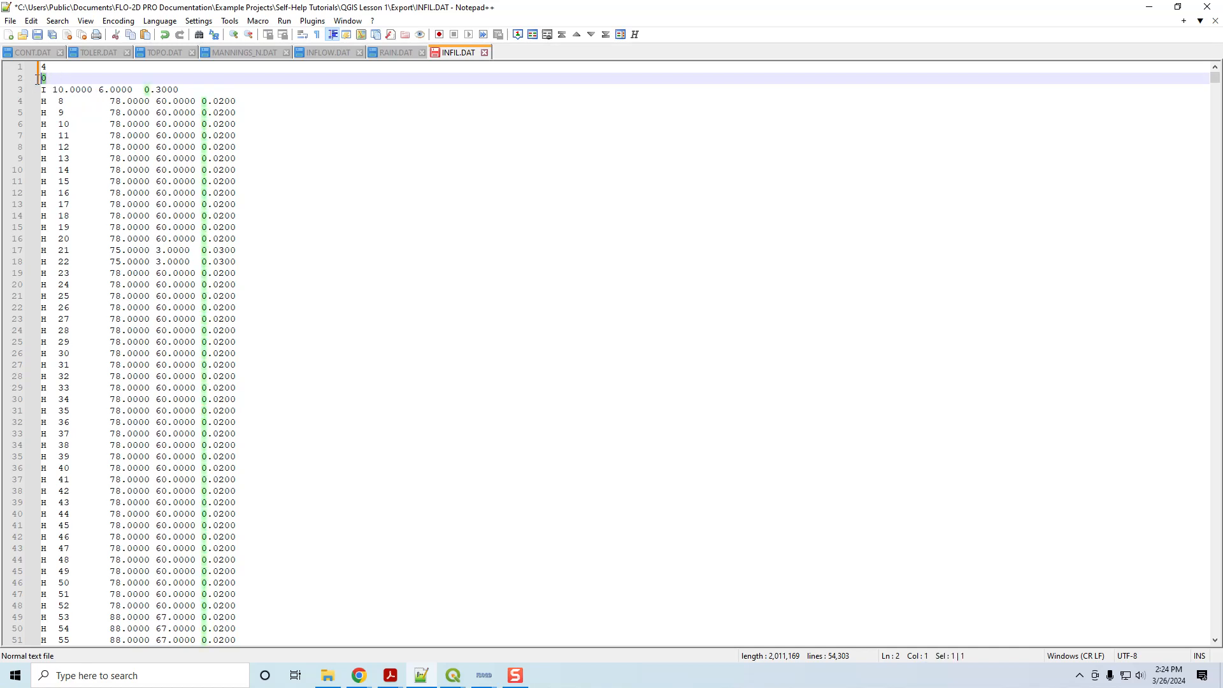
# Examine the infiltration method line, the global Horton I line and the per-cell H lines in INFIL.DAT.
pyautogui.click(247, 94)
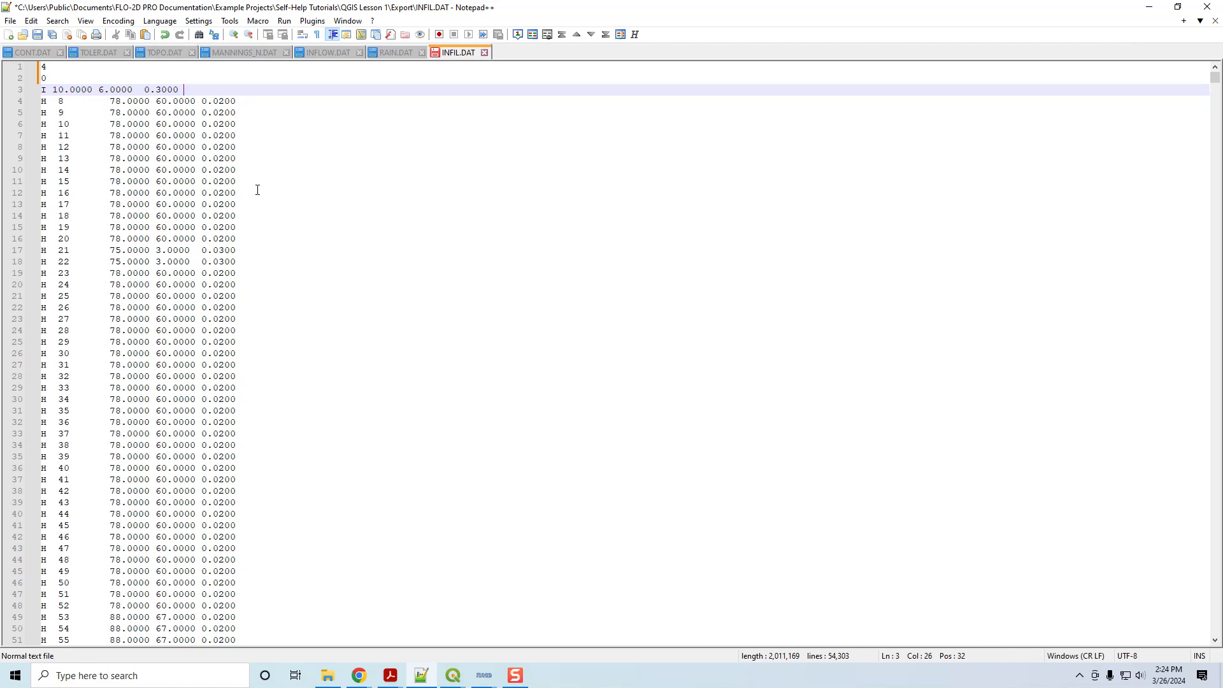
pyautogui.hotkey('shift', 'Home')
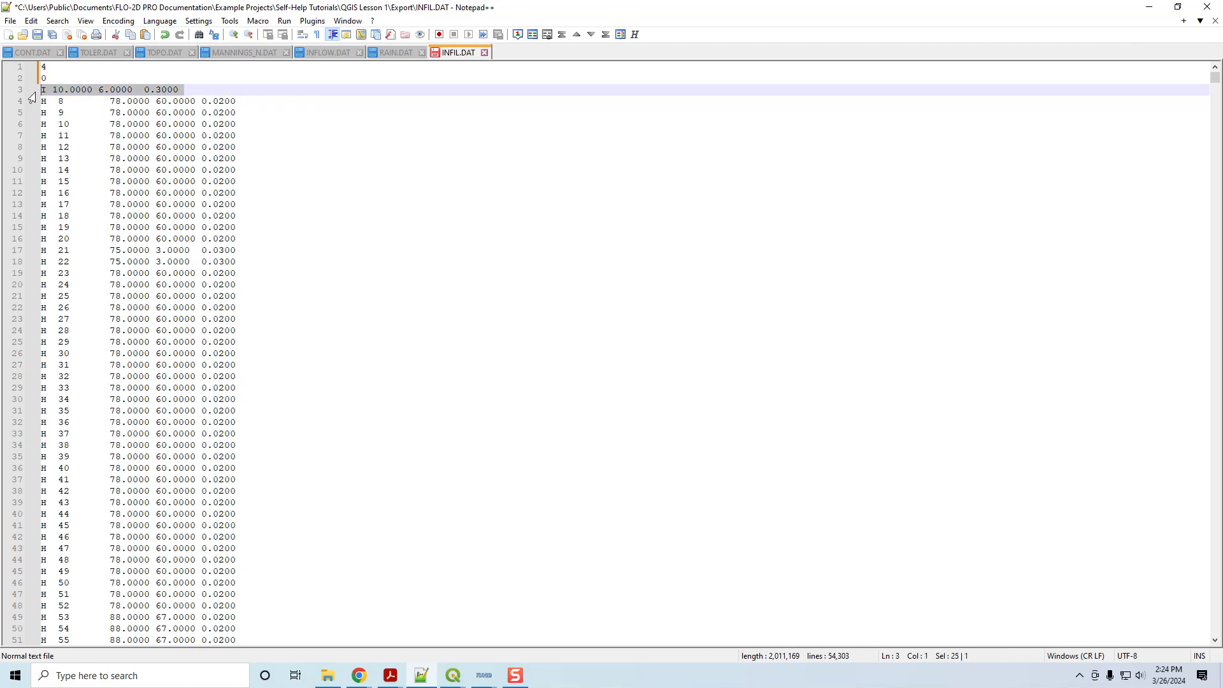
pyautogui.click(62, 68)
pyautogui.hotkey('shift', 'Home')
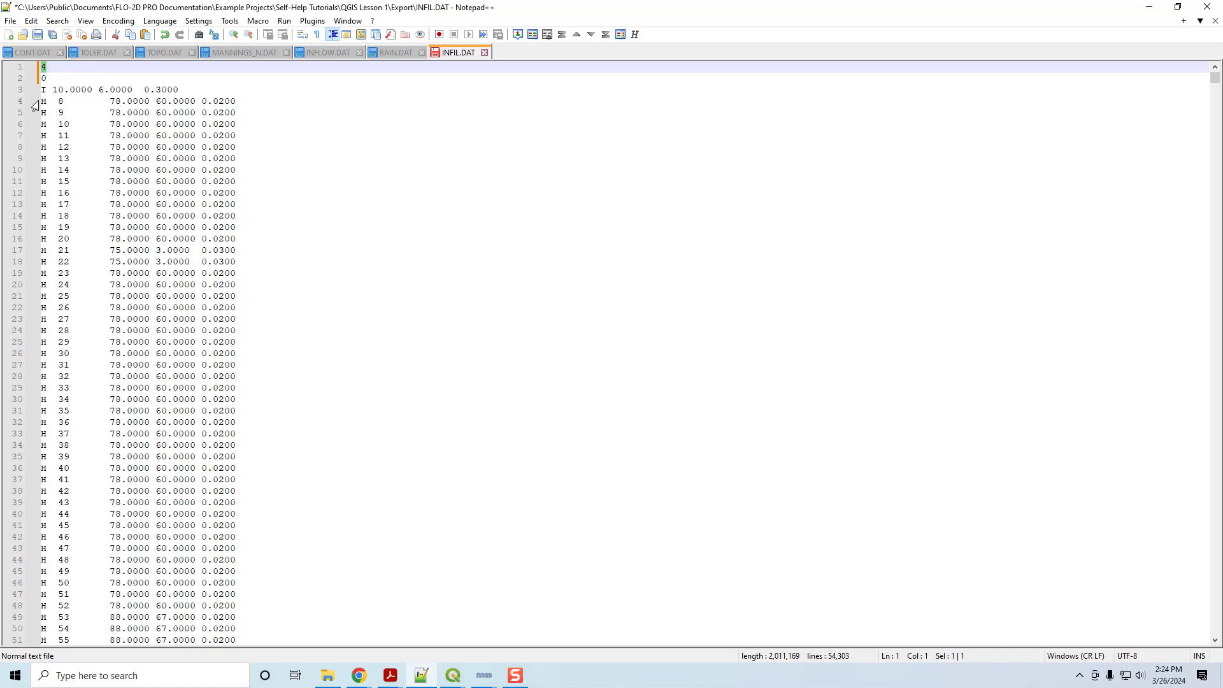
pyautogui.moveTo(40, 102); pyautogui.dragTo(230, 337)
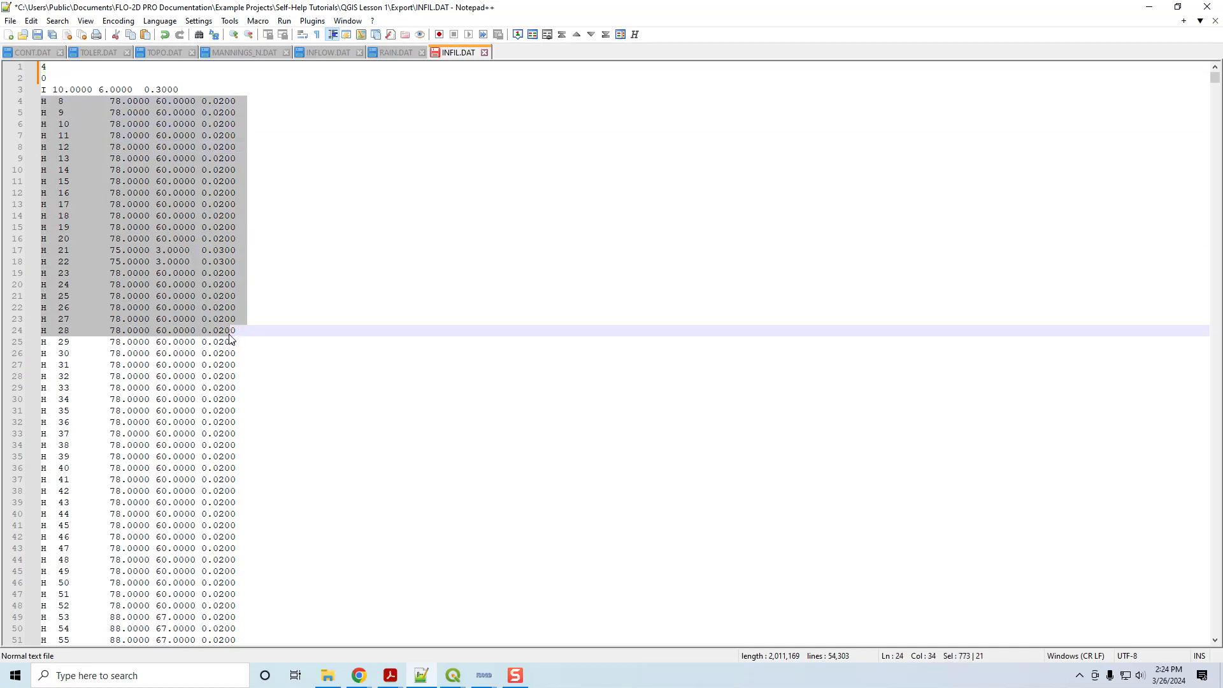
pyautogui.click(79, 204)
pyautogui.doubleClick(44, 102)
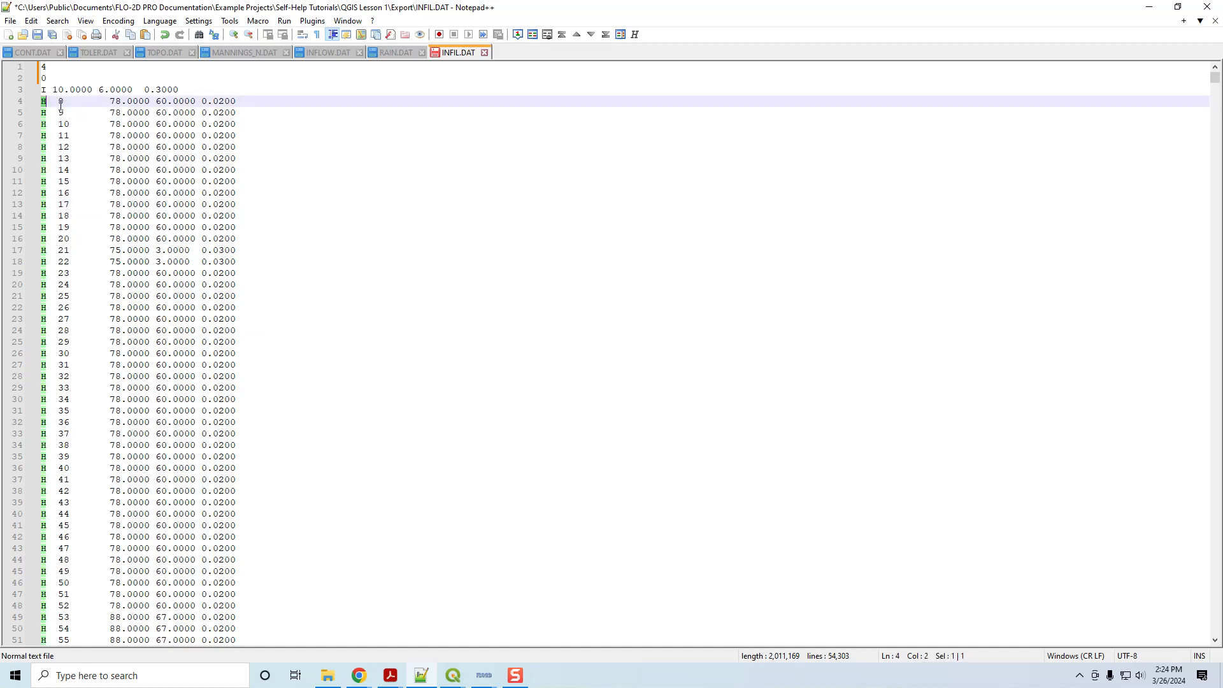
pyautogui.moveTo(183, 90); pyautogui.dragTo(9, 91)
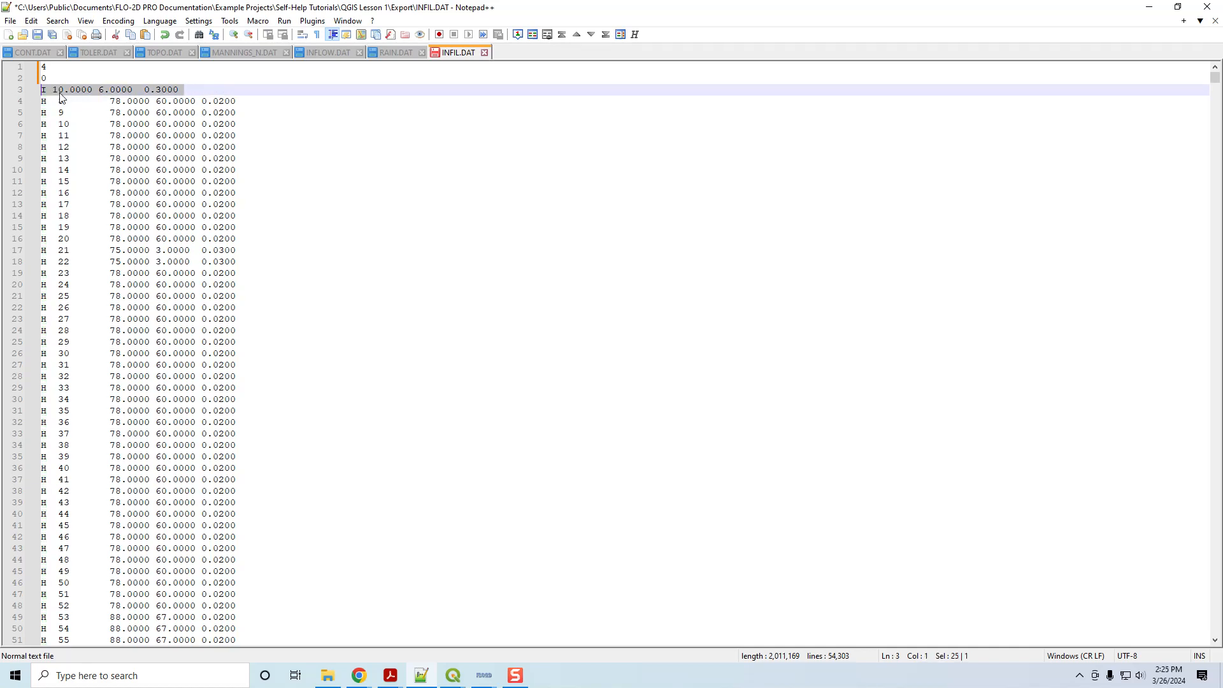
pyautogui.scroll(-20, 276, 340)
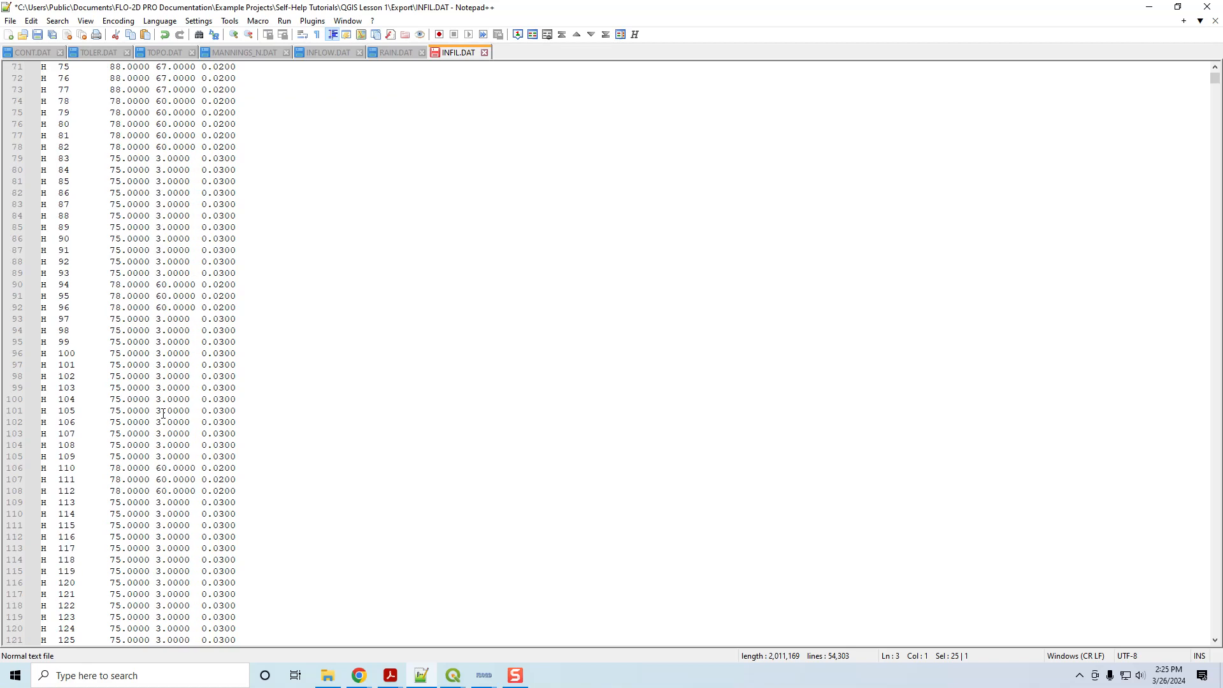
pyautogui.scroll(-20, 163, 414)
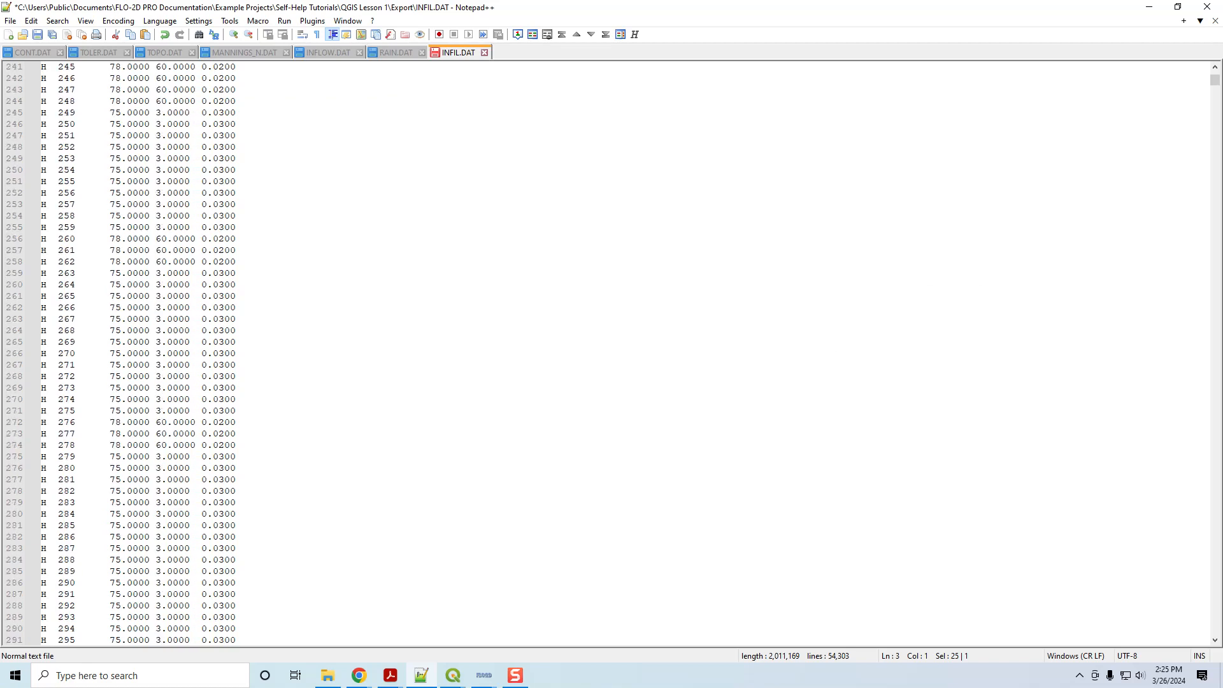
pyautogui.moveTo(1214, 81); pyautogui.dragTo(1153, 61)
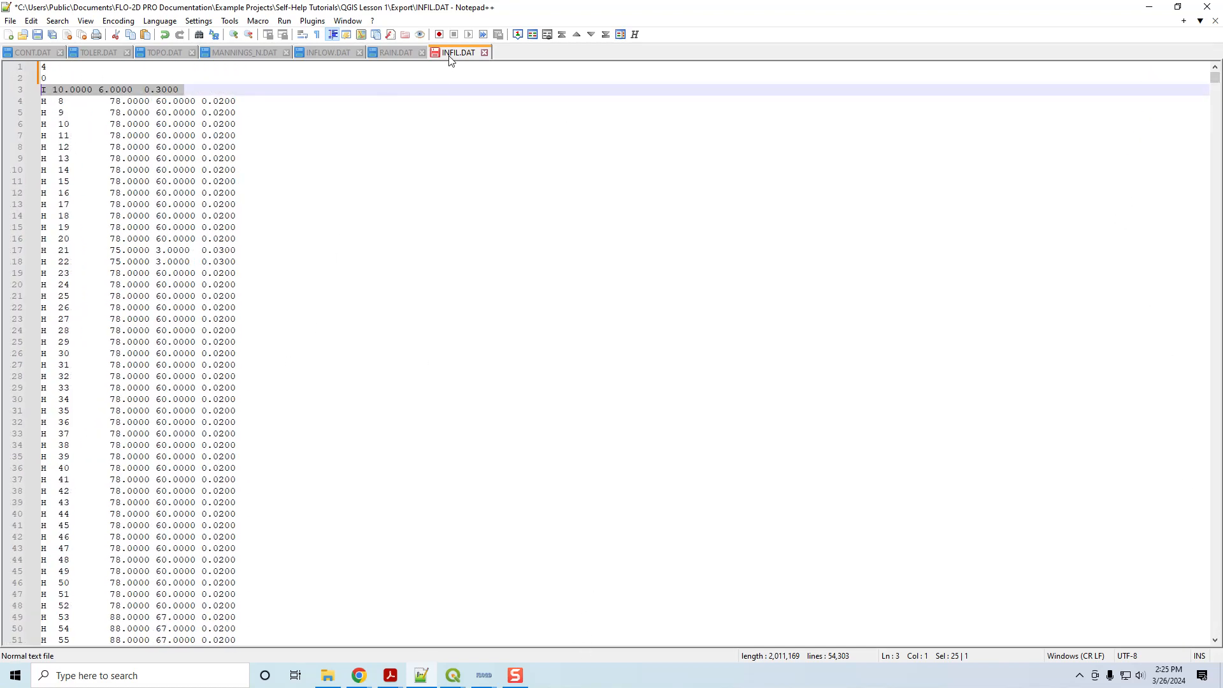
# Save INFIL.DAT and switch back to QGIS to inspect the grid cells along the infiltration areas' western edge.
pyautogui.hotkey('ctrl', 's')
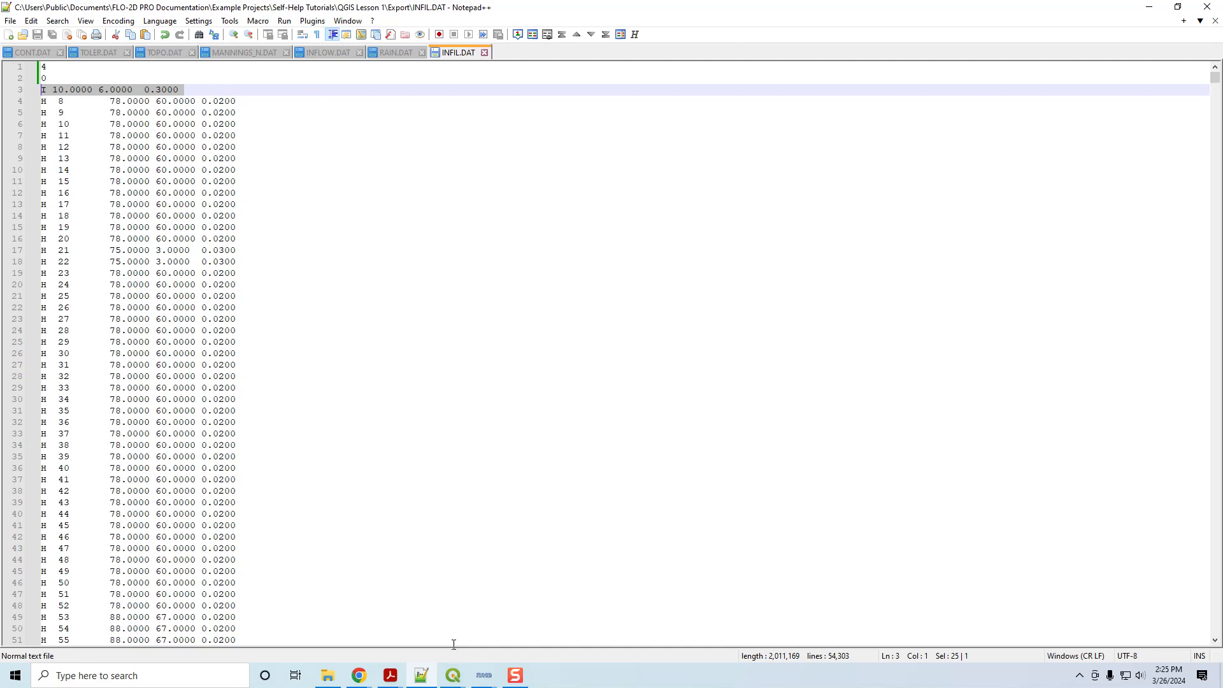
pyautogui.click(453, 677)
pyautogui.click(314, 613)
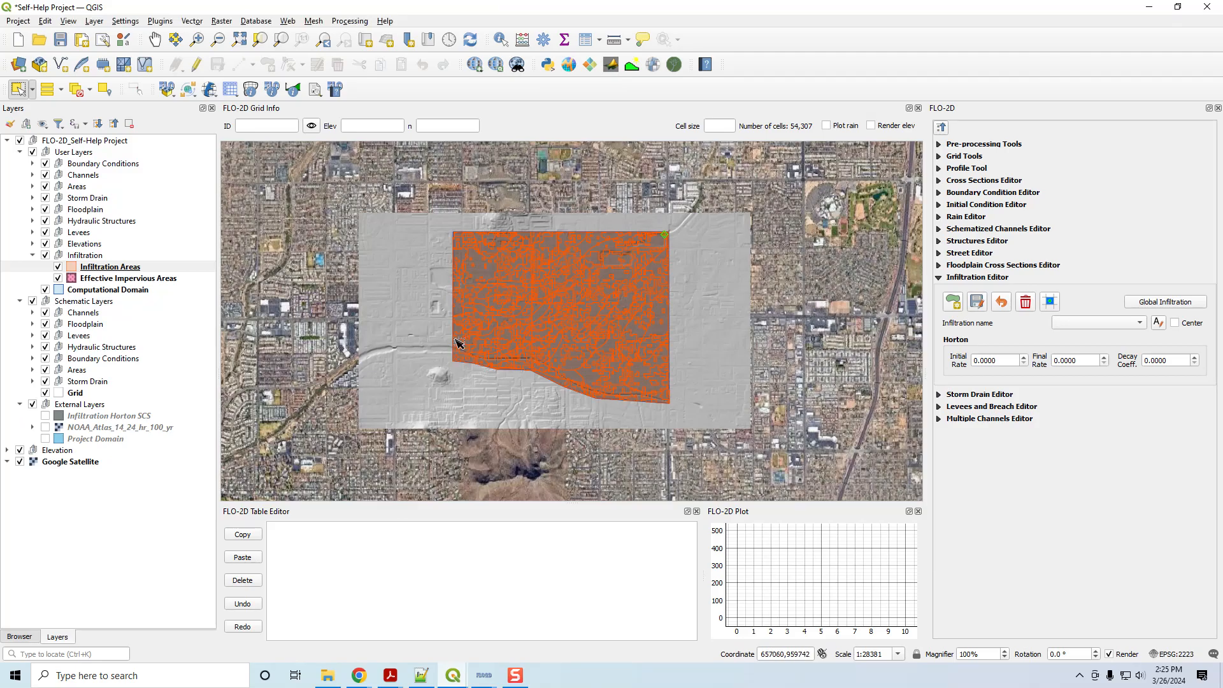
pyautogui.scroll(3, 458, 342)
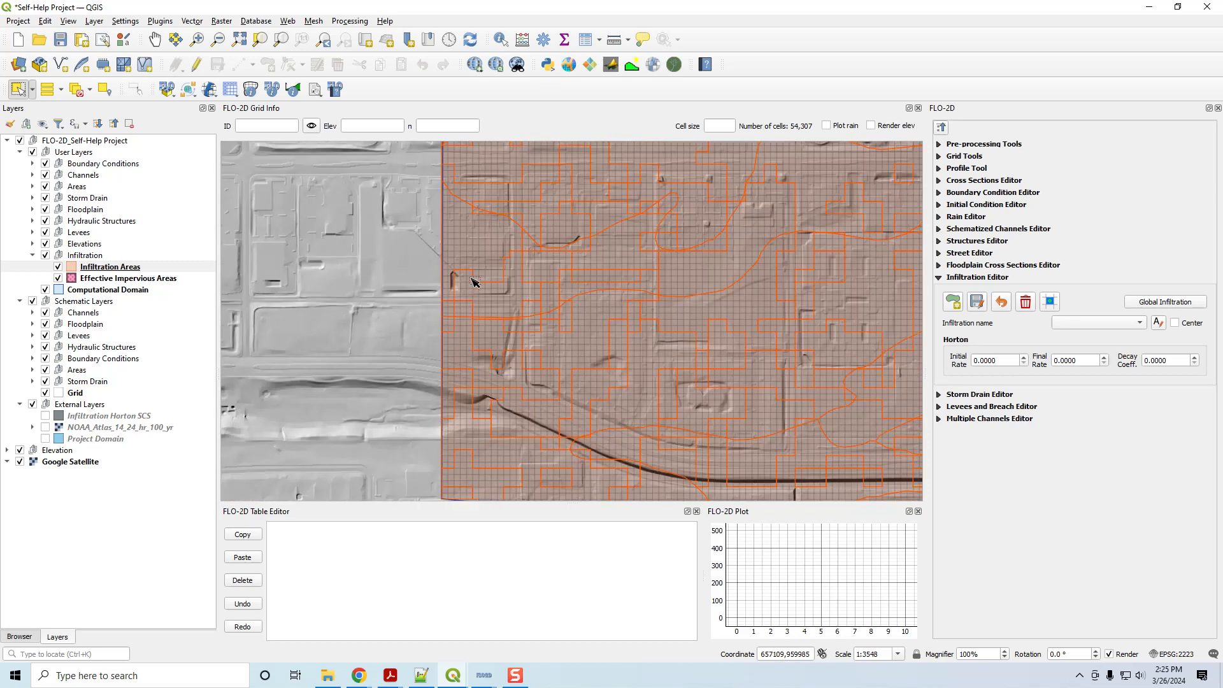
# Locate grid element 1 and inspect the uncovered strip of cells along the western edge of the infiltration areas.
pyautogui.click(263, 125)
pyautogui.write('1')
pyautogui.click(310, 126)
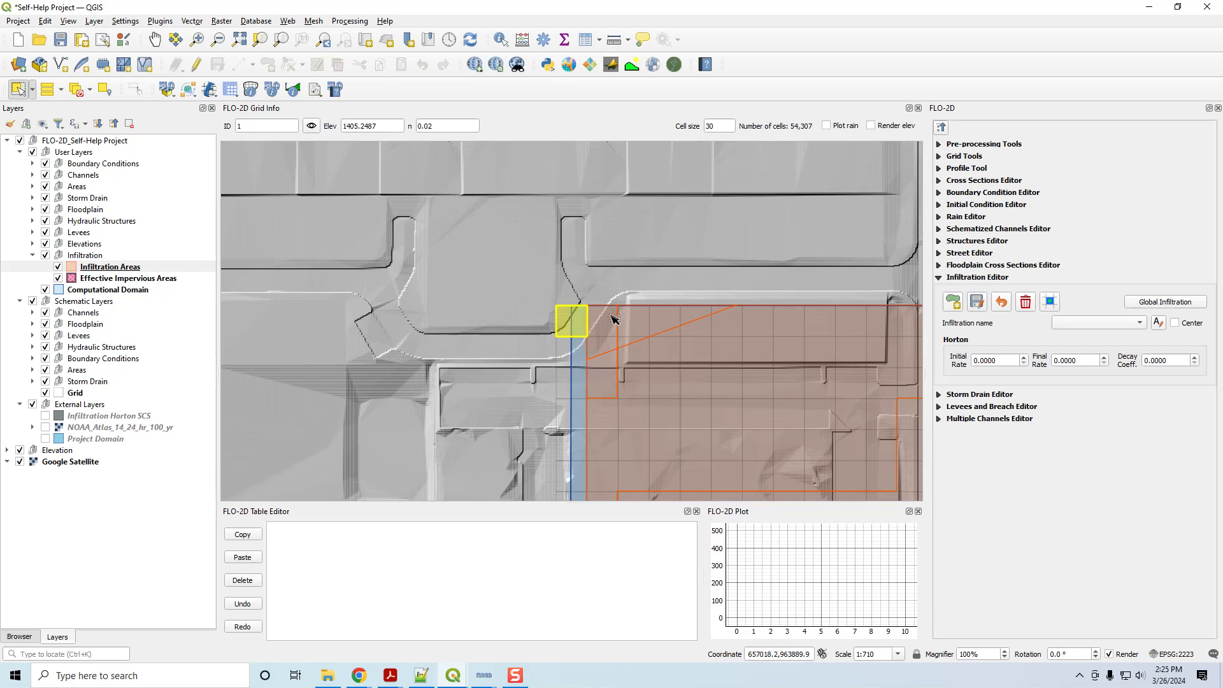
pyautogui.scroll(-1, 514, 236)
pyautogui.moveTo(592, 407); pyautogui.dragTo(533, 407)
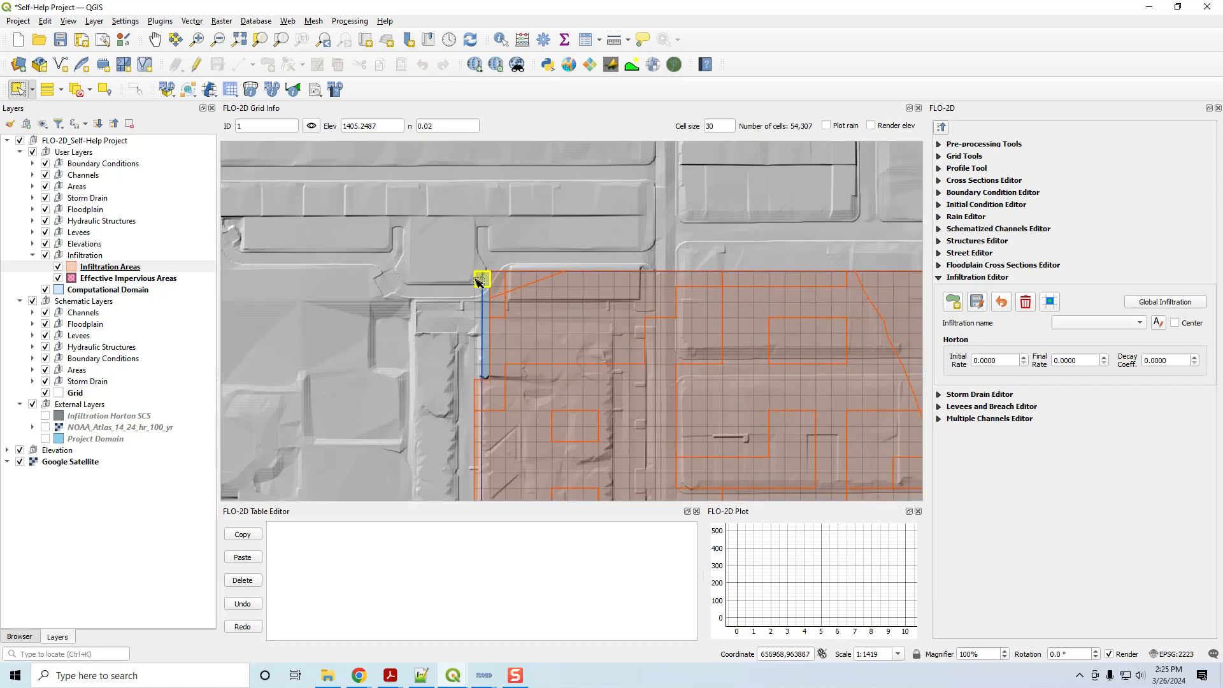
pyautogui.scroll(1, 484, 374)
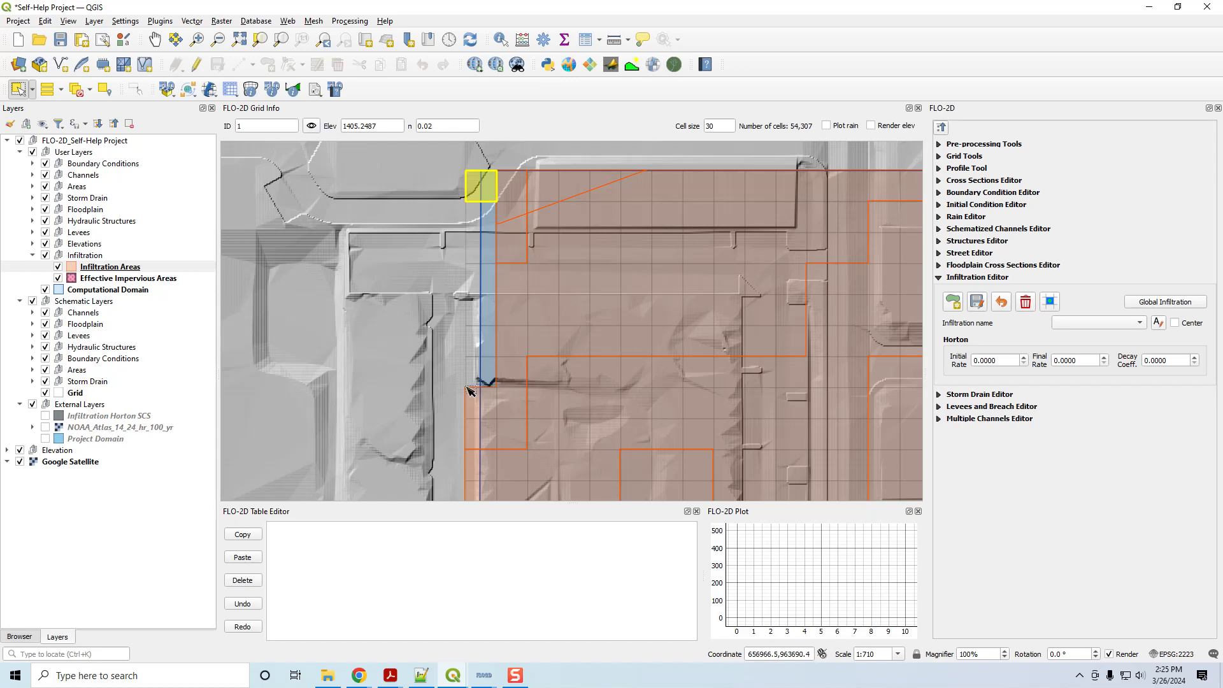
# Edit the Infiltration Areas layer with the Vertex tool, moving its western boundary vertices near grid element 1 outward to cover the uncovered strip.
pyautogui.click(88, 417)
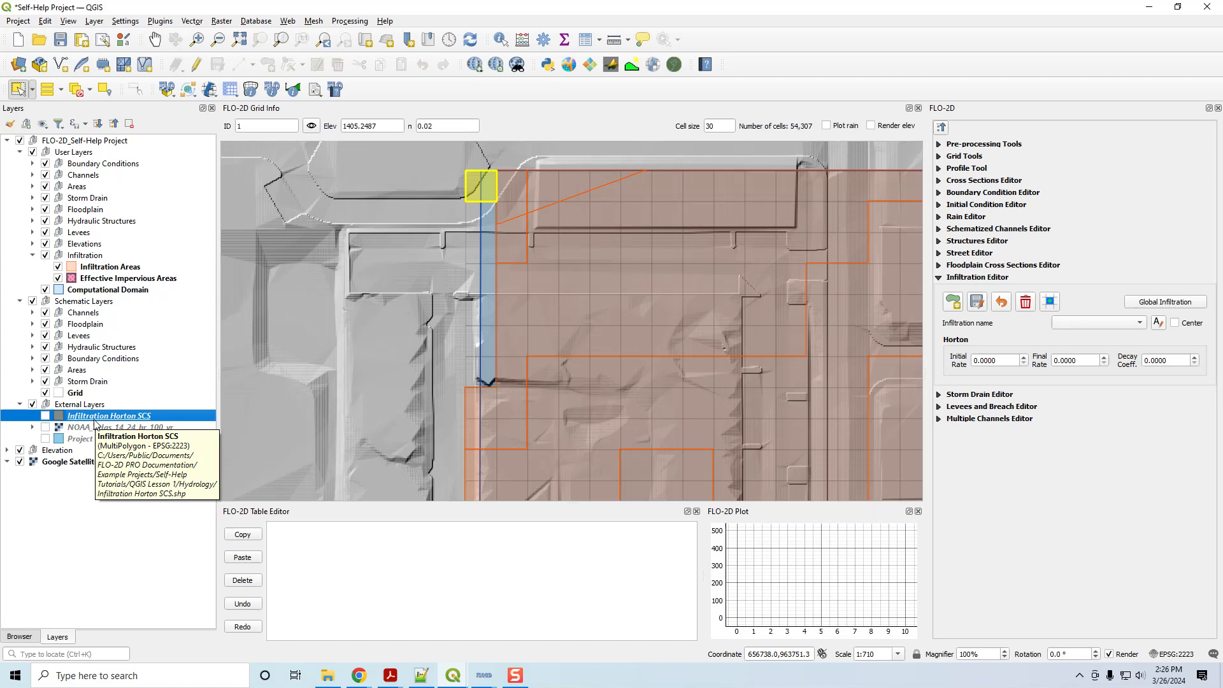
pyautogui.click(94, 269)
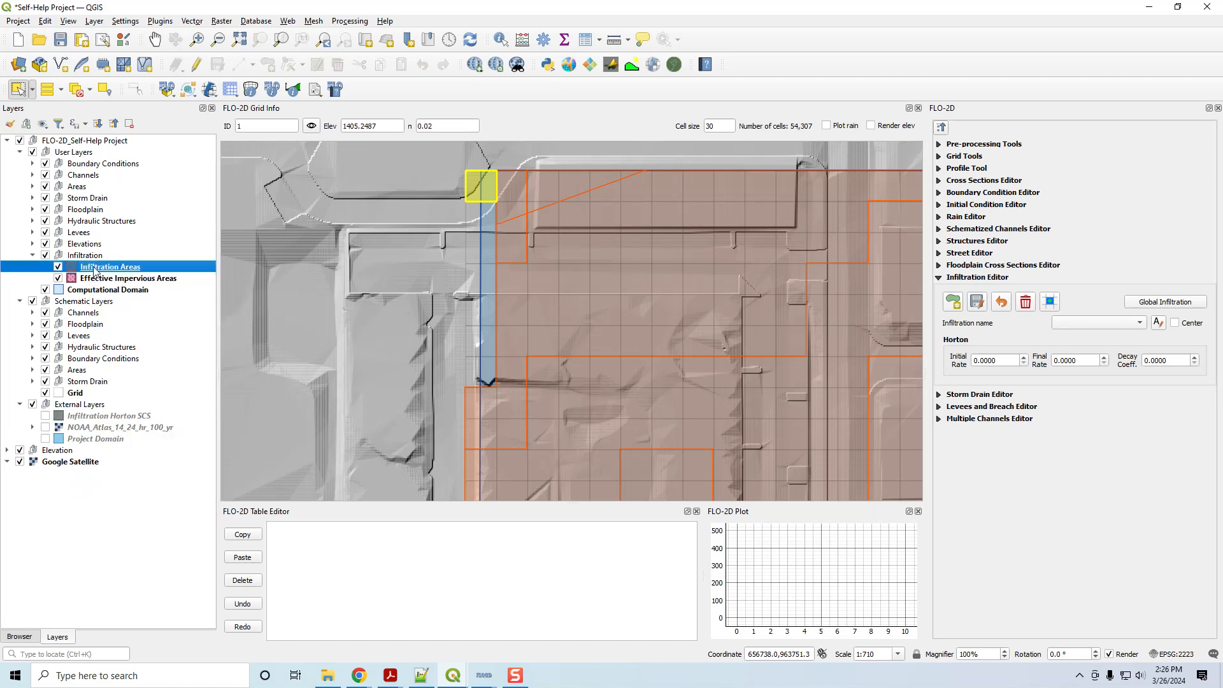
pyautogui.click(197, 66)
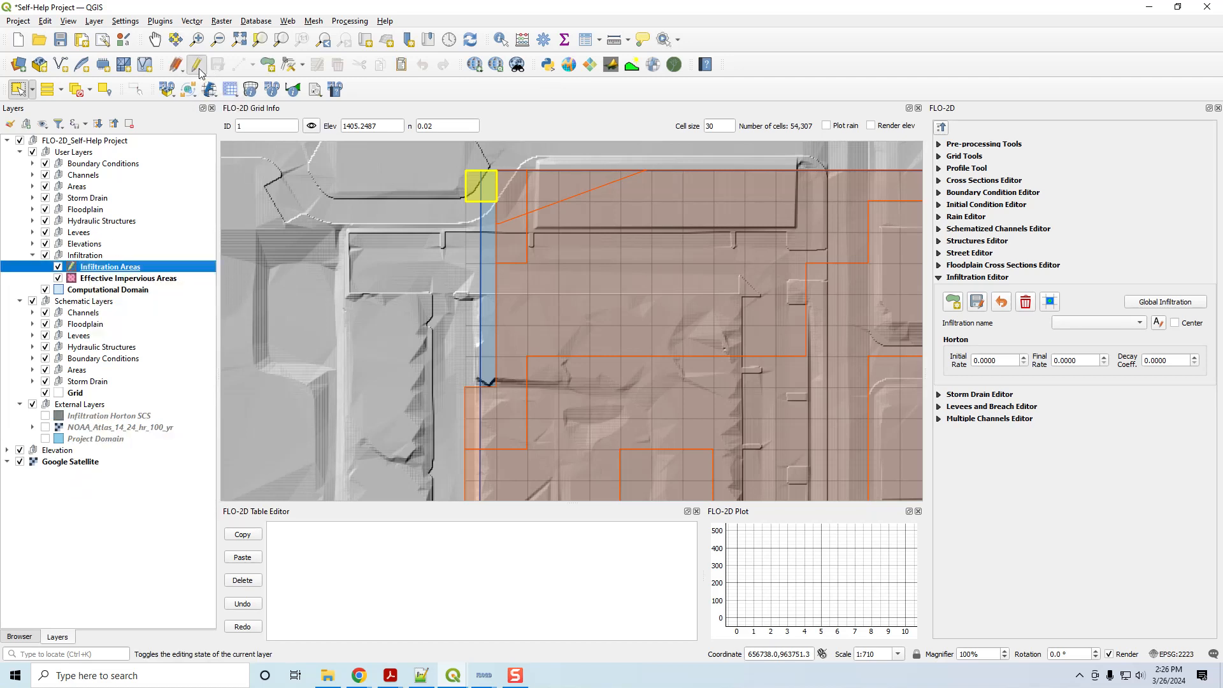
pyautogui.click(288, 65)
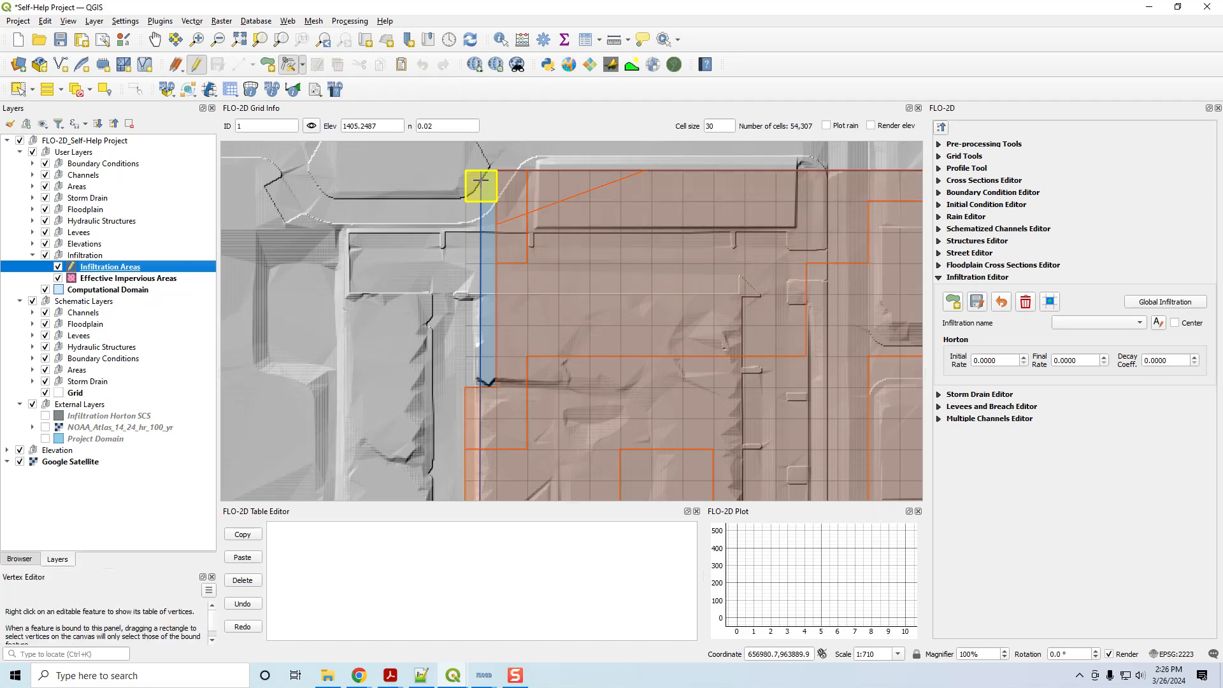
pyautogui.moveTo(462, 151); pyautogui.dragTo(508, 373)
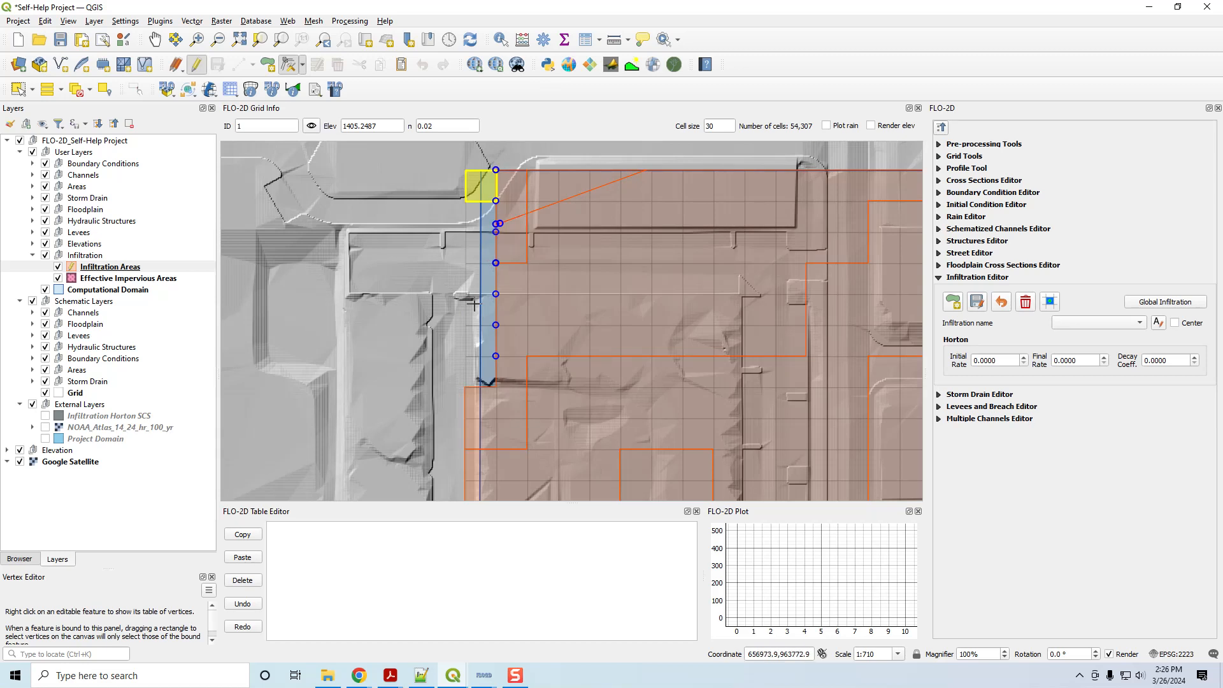
pyautogui.click(381, 237)
pyautogui.moveTo(452, 155); pyautogui.dragTo(508, 368)
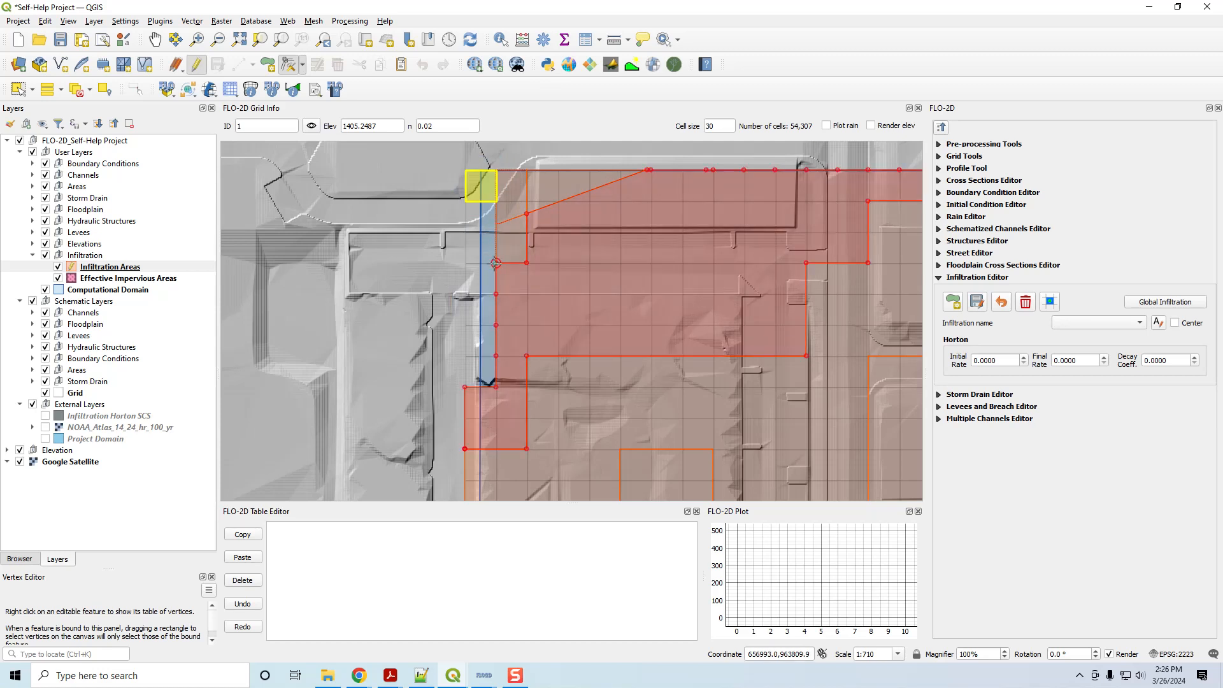
pyautogui.click(496, 263)
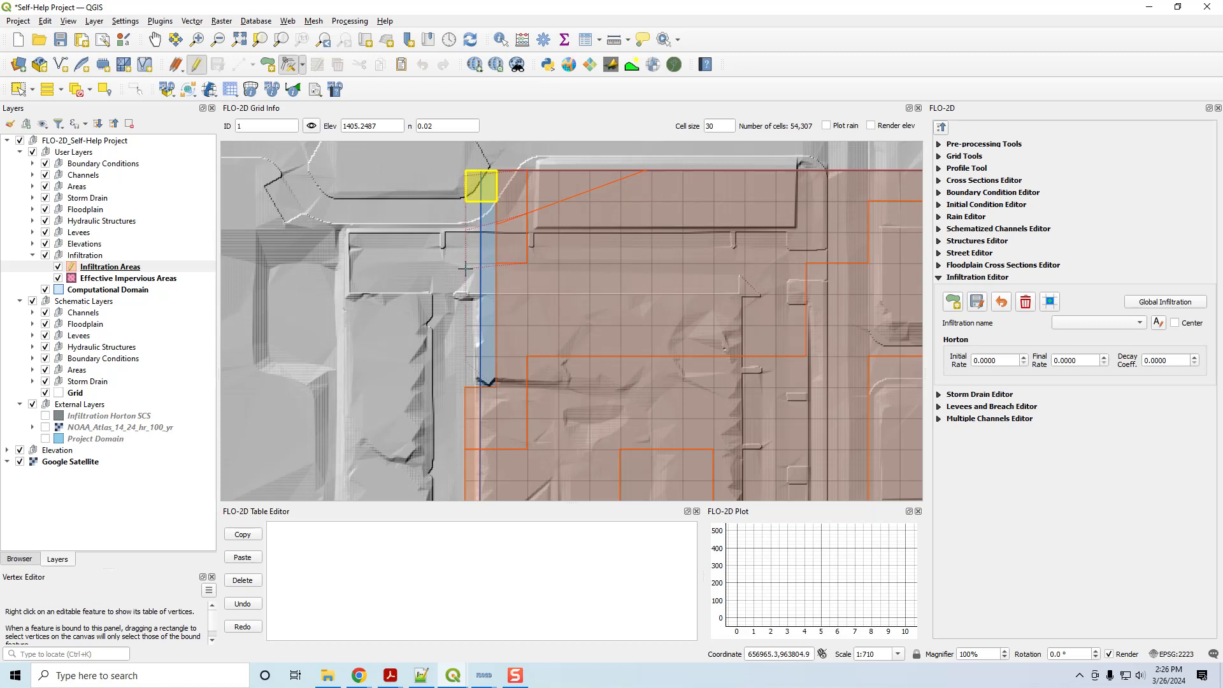
pyautogui.click(465, 267)
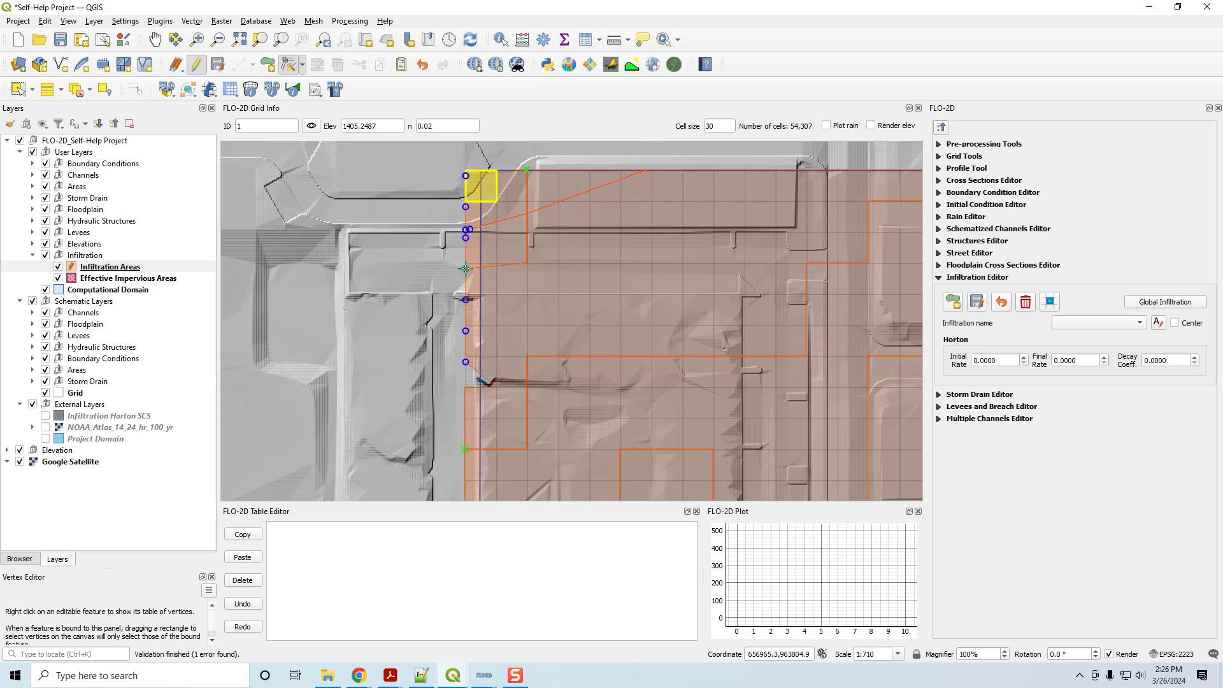
pyautogui.click(497, 387)
pyautogui.click(465, 380)
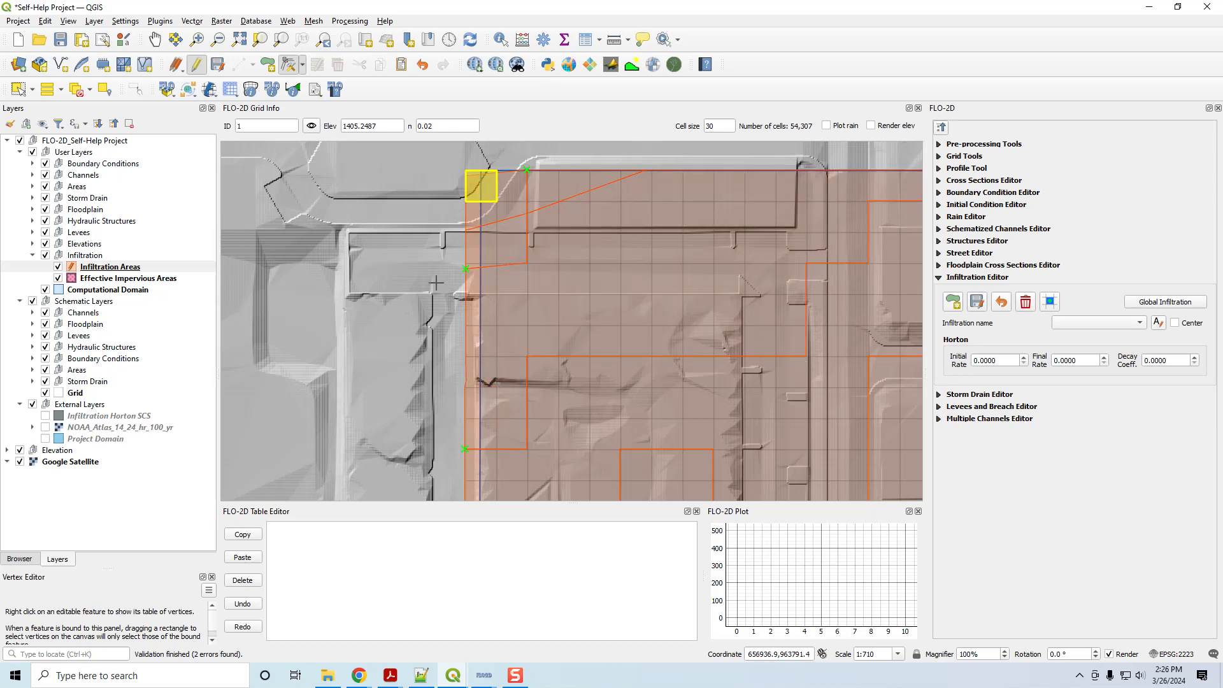
# Save the Infiltration Areas edits, end the layer's edit session, and schematize the infiltration to the grid again.
pyautogui.scroll(-1, 418, 282)
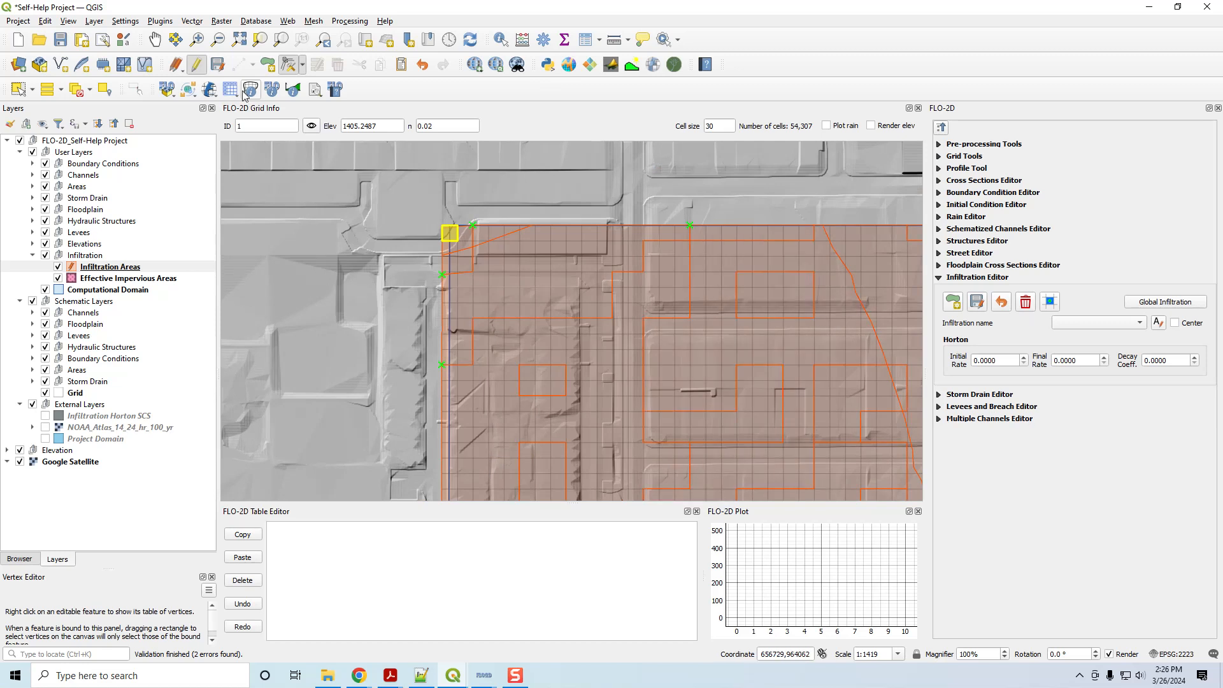
pyautogui.click(217, 65)
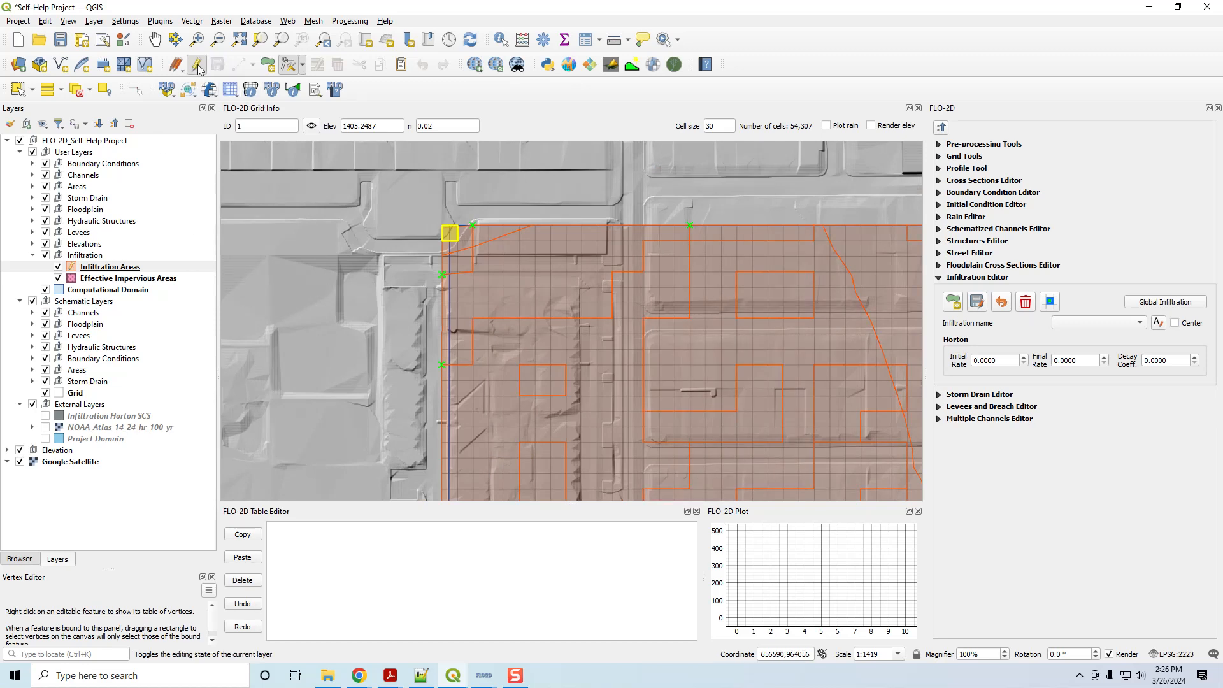
pyautogui.click(196, 64)
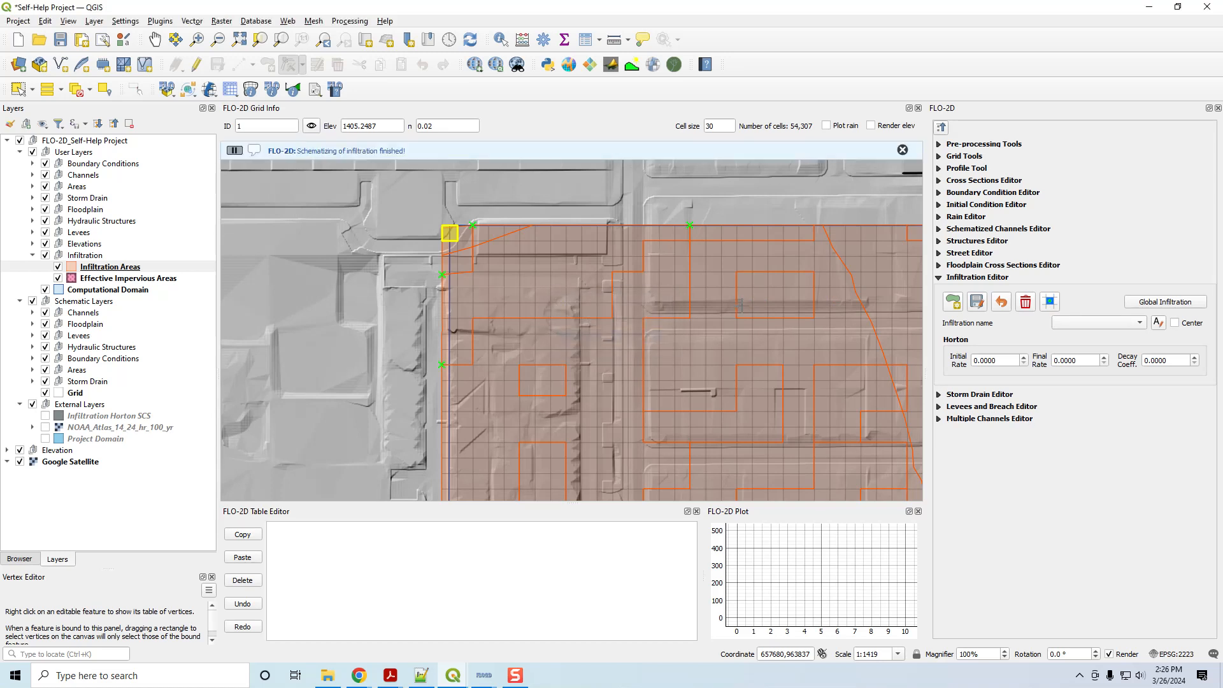
pyautogui.click(902, 149)
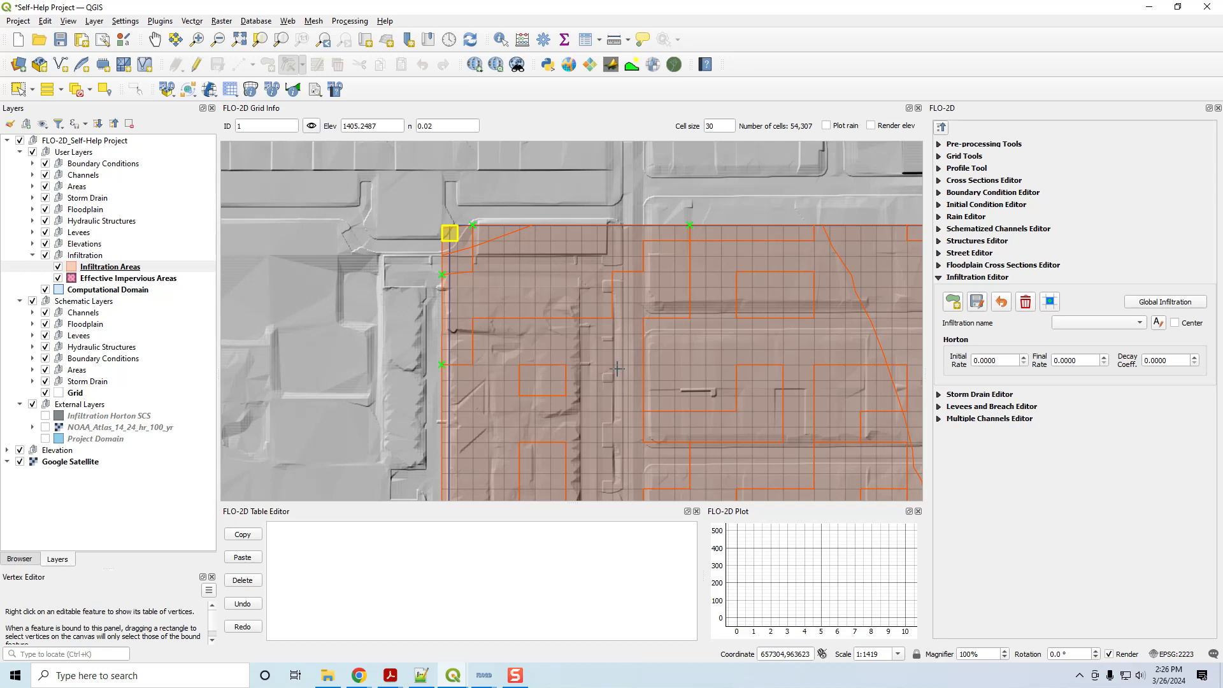
# Examine the infiltration areas' coverage across the whole computational domain.
pyautogui.scroll(-2, 616, 368)
pyautogui.moveTo(616, 368); pyautogui.dragTo(431, 188)
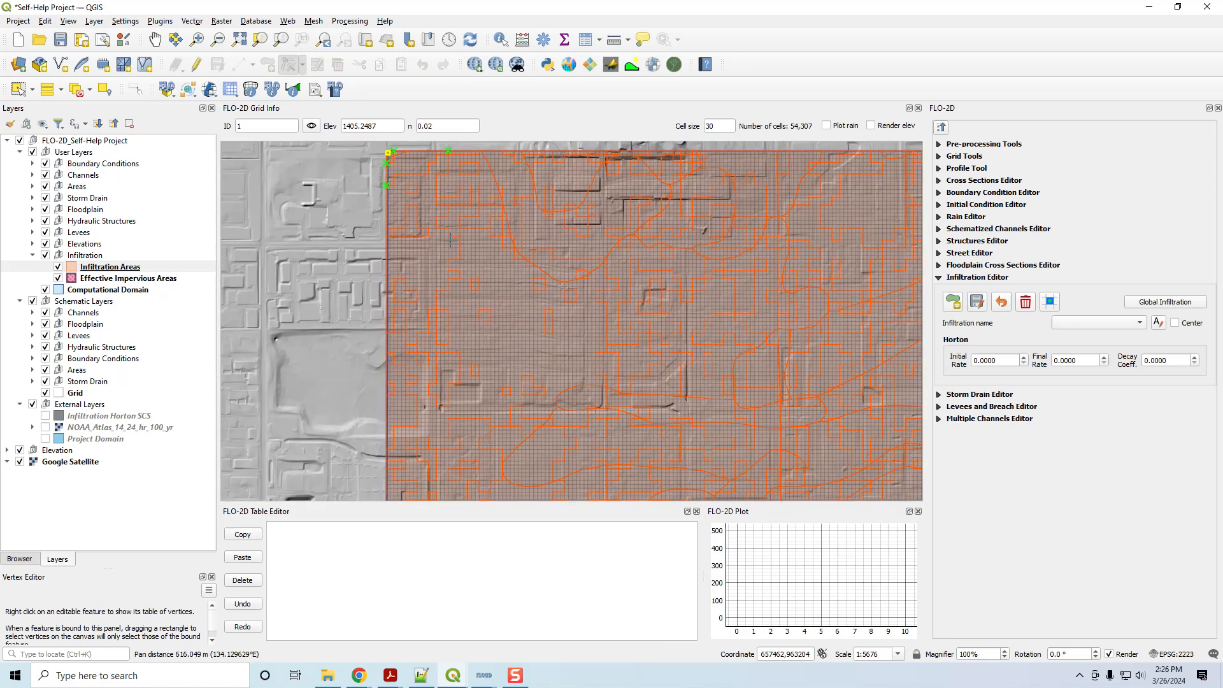
pyautogui.scroll(-1, 788, 281)
pyautogui.moveTo(788, 281); pyautogui.dragTo(558, 294)
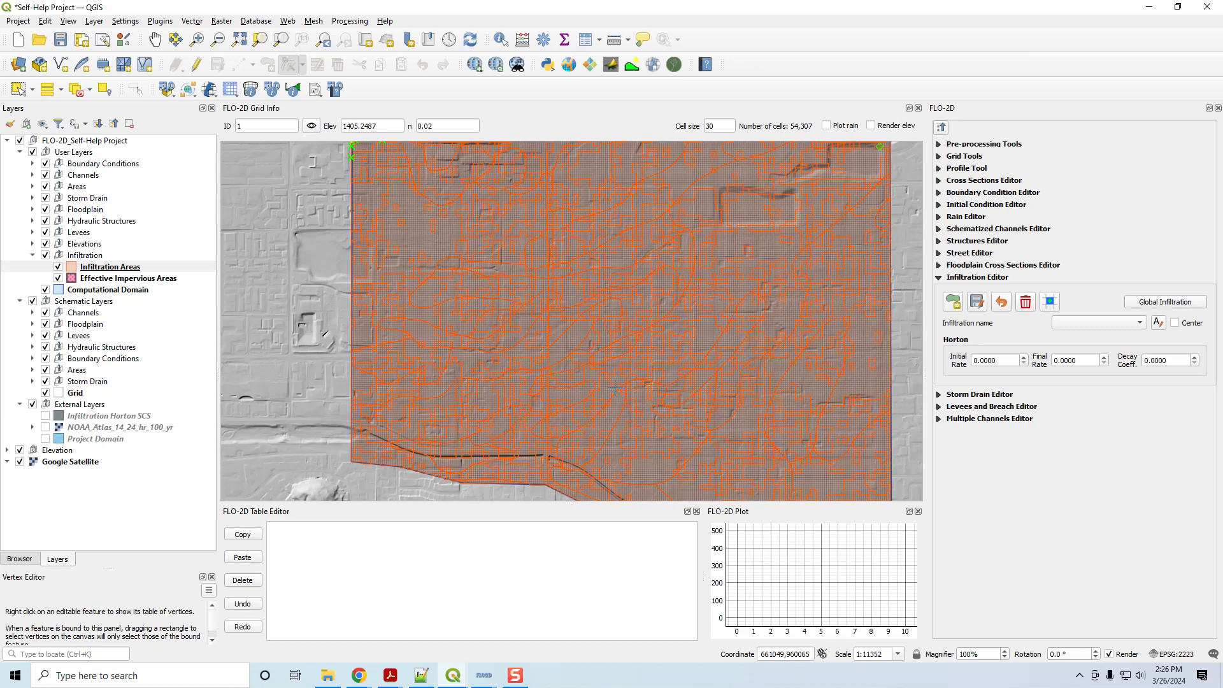
pyautogui.scroll(-1, 639, 420)
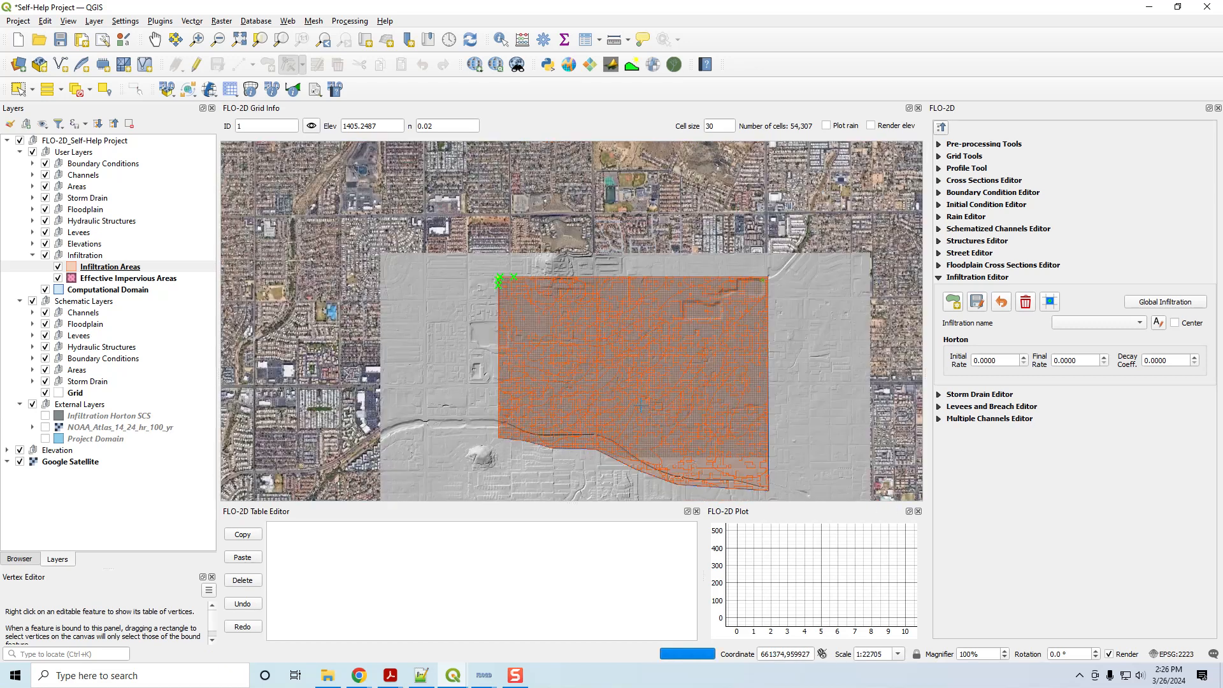
pyautogui.moveTo(638, 421); pyautogui.dragTo(572, 340)
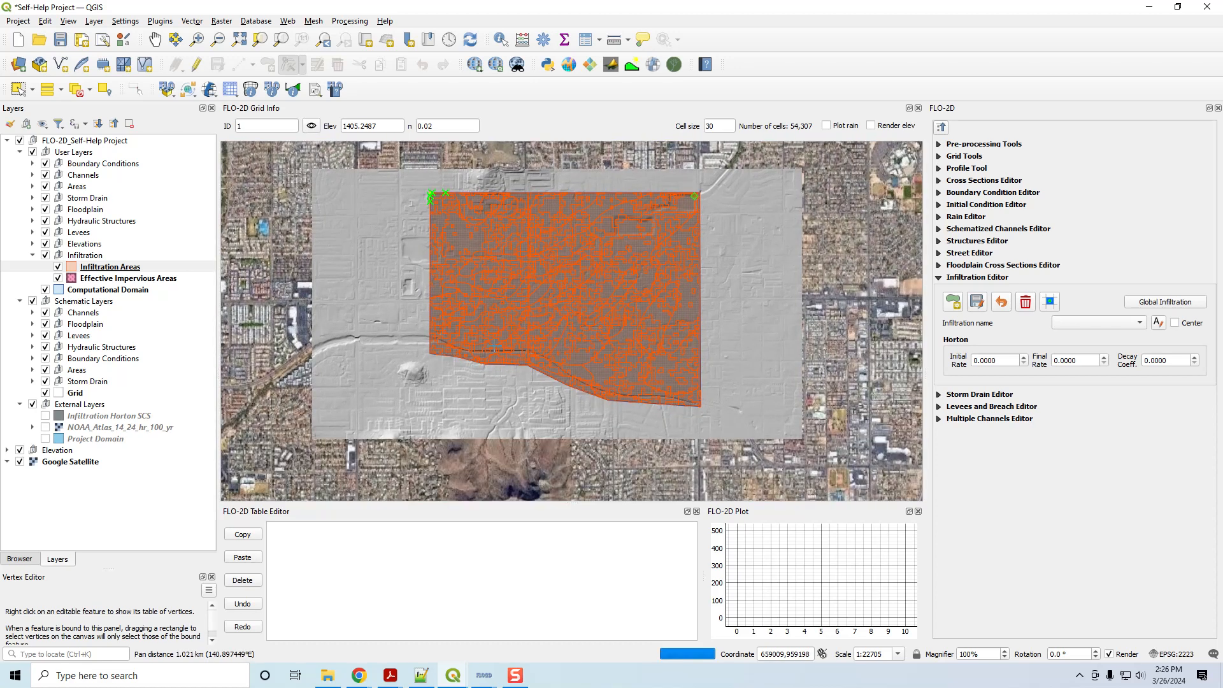